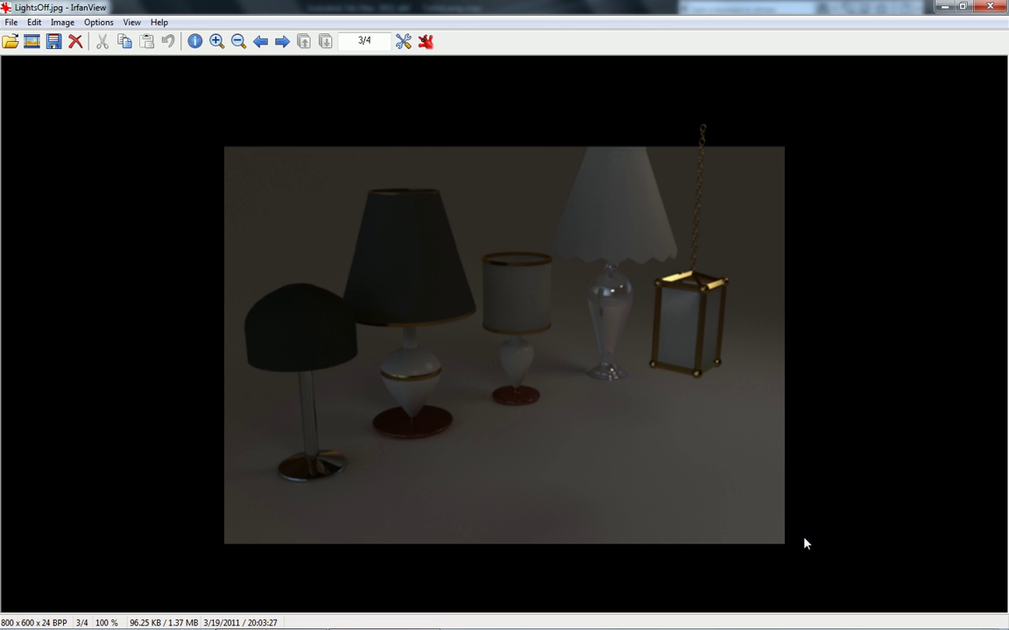
Scroll back in IrfanView from LightsOff.jpg to the lit Lights.jpg render
{"action": "scroll", "coordinate": [806, 544], "scroll_direction": "up", "scroll_amount": 1}
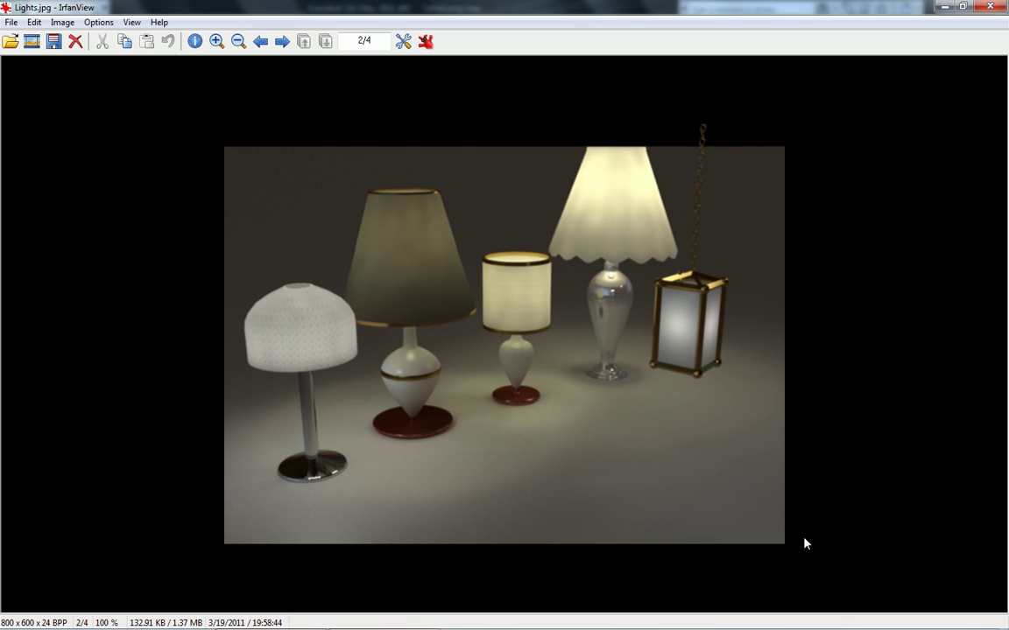
Minimize IrfanView and confirm in Render Setup that V-Ray Adv 2.00.01 is the production renderer
{"action": "left_click", "coordinate": [944, 7]}
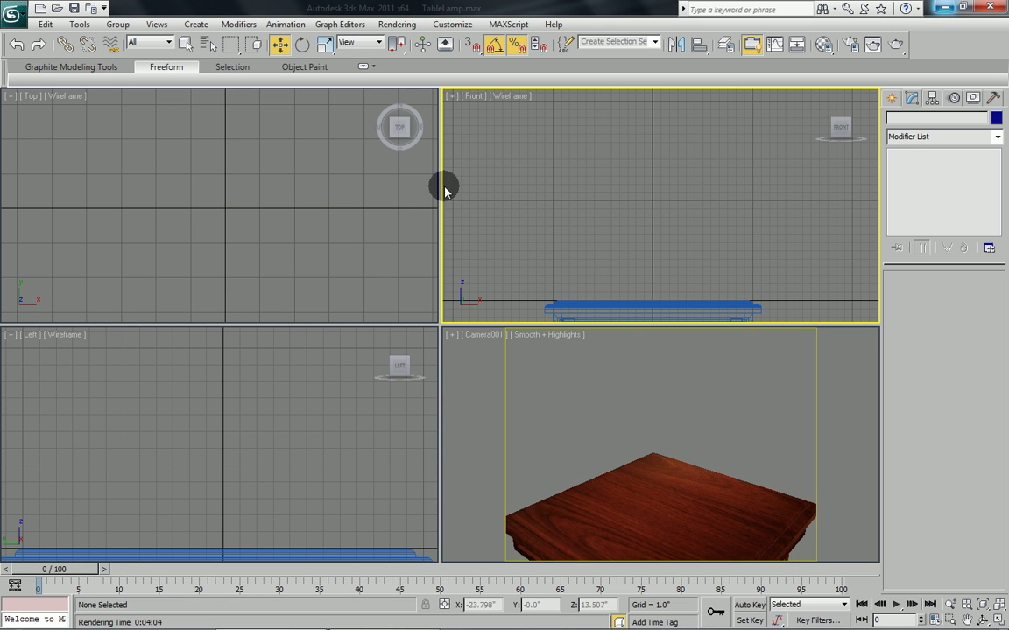
{"action": "left_click", "coordinate": [397, 25]}
{"action": "left_click", "coordinate": [408, 58]}
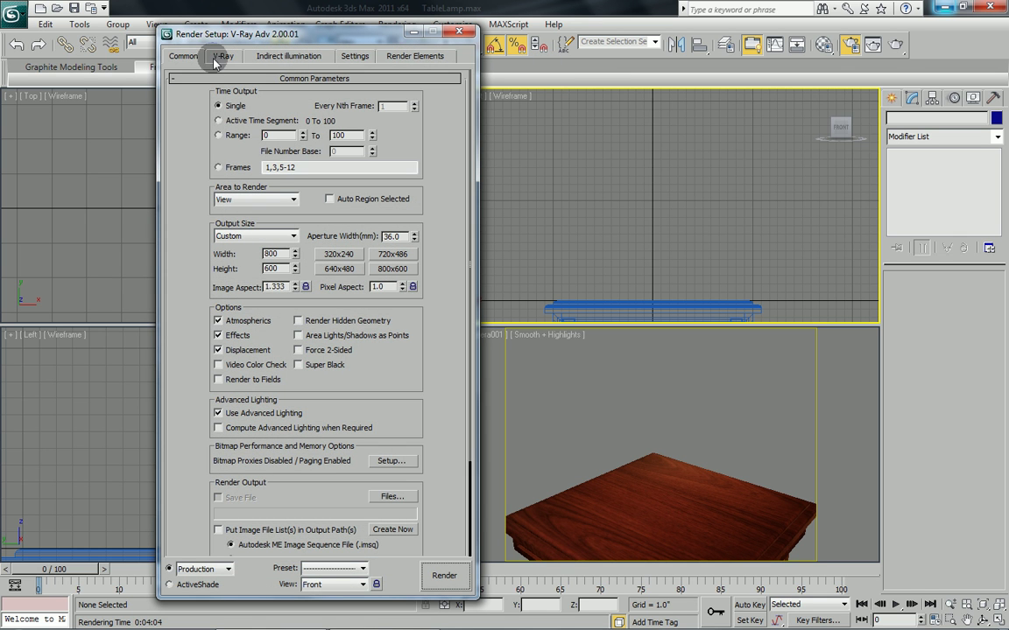
{"action": "scroll", "coordinate": [169, 218], "scroll_direction": "down", "scroll_amount": 3}
{"action": "scroll", "coordinate": [218, 440], "scroll_direction": "down", "scroll_amount": 1}
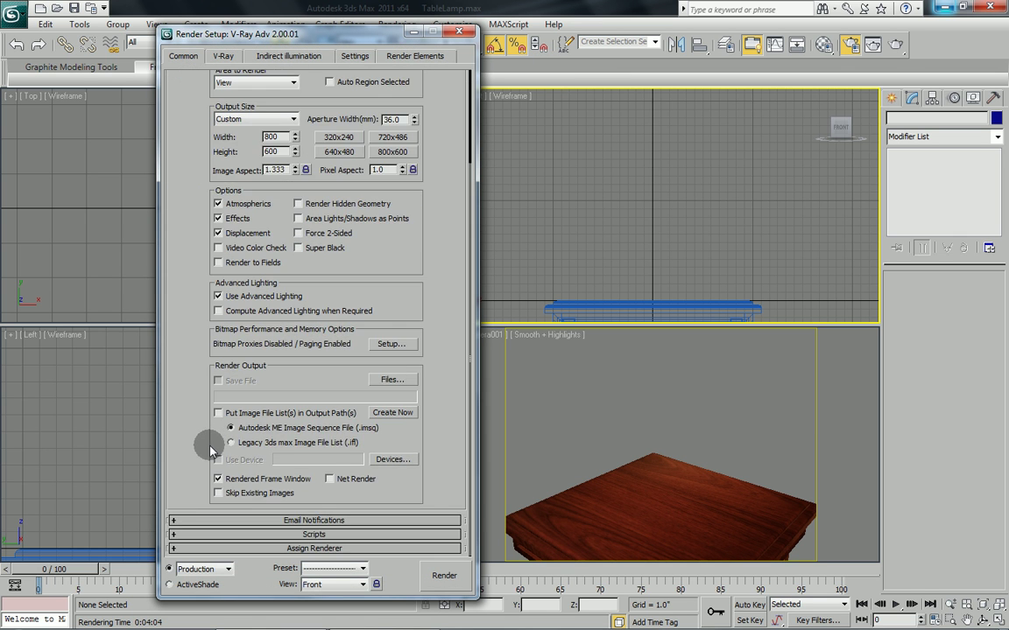
{"action": "left_click", "coordinate": [176, 549]}
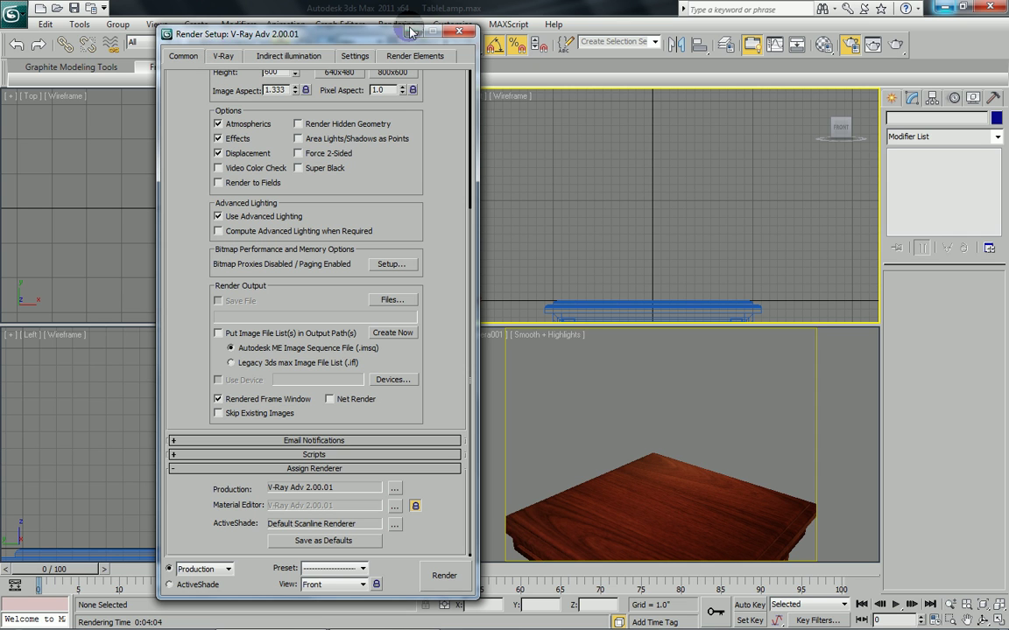
{"action": "left_click", "coordinate": [459, 32]}
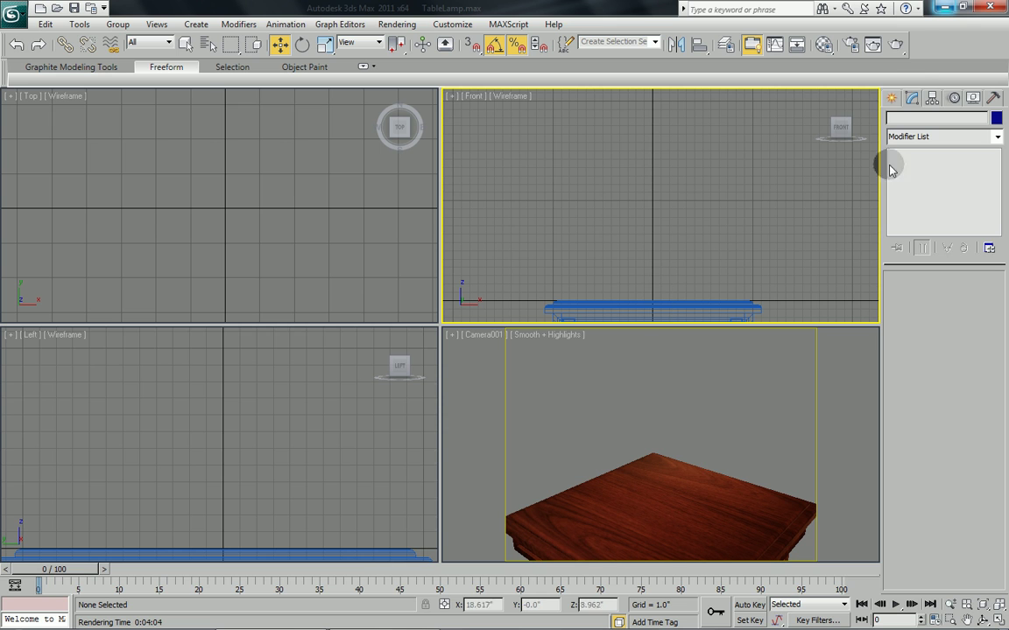
Activate the Splines Line tool and zoom into the Front viewport above the table
{"action": "left_click", "coordinate": [891, 98]}
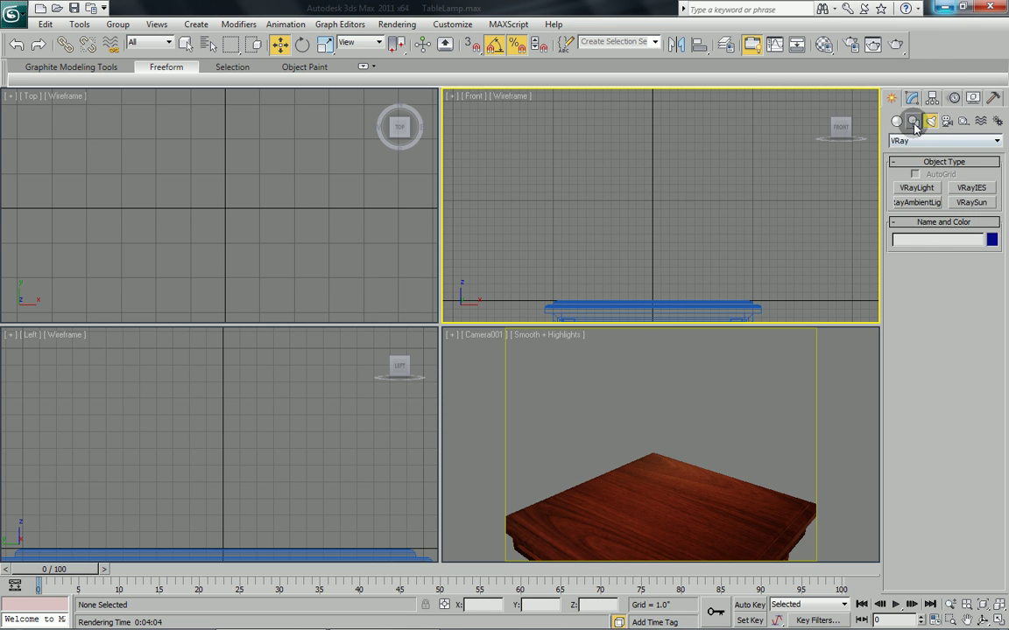
{"action": "left_click", "coordinate": [914, 120]}
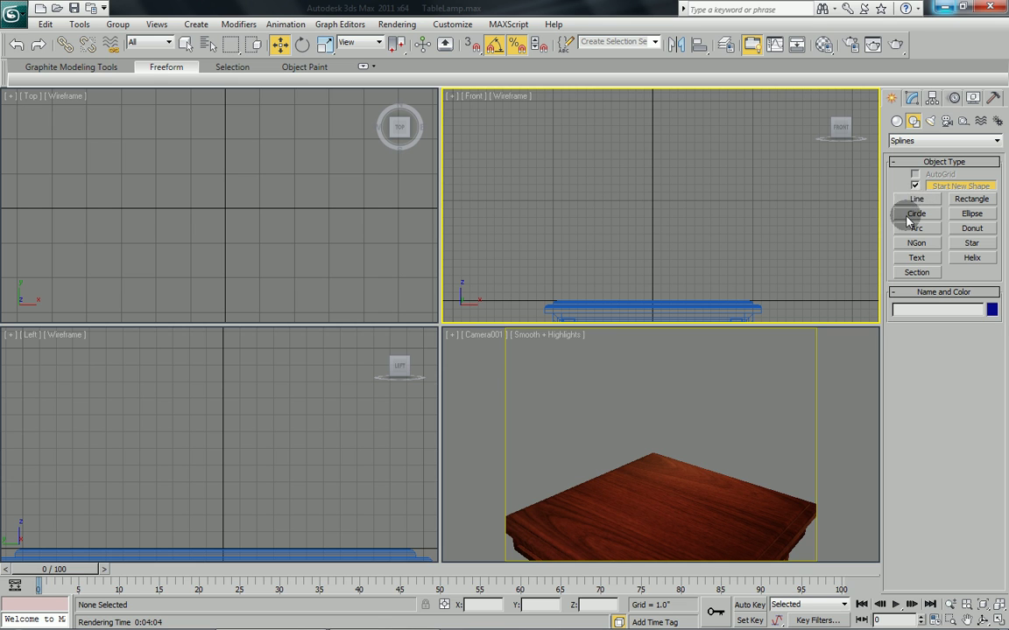
{"action": "left_click", "coordinate": [921, 200]}
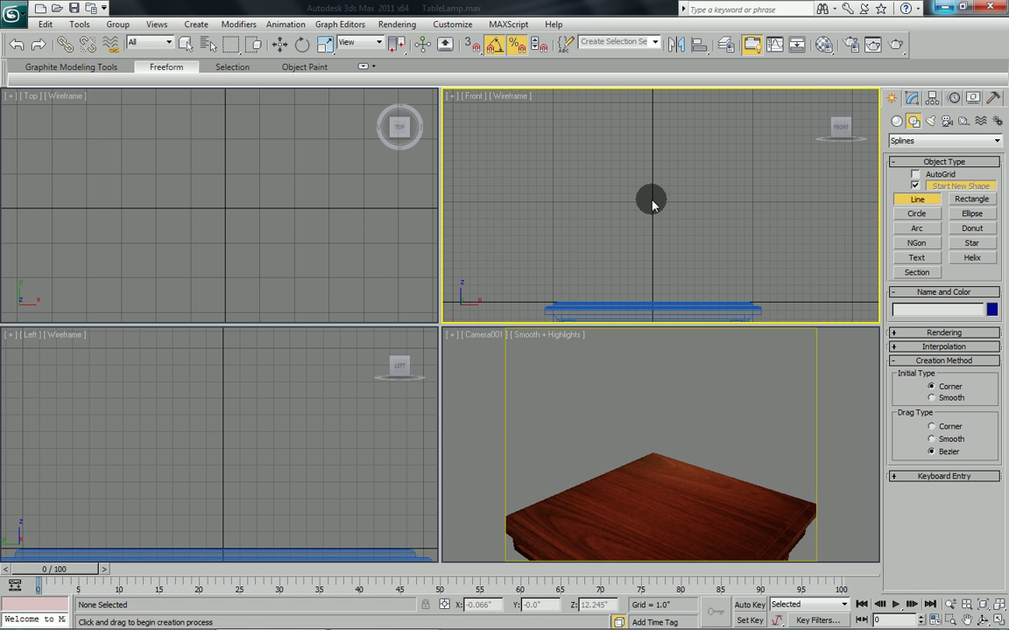
{"action": "scroll", "coordinate": [653, 202], "scroll_direction": "up", "scroll_amount": 2}
Draw Line001, the lamp body's curved half-profile, from its flat top down to the tabletop
{"action": "middle_click_drag", "start_coordinate": [651, 202], "coordinate": [648, 170]}
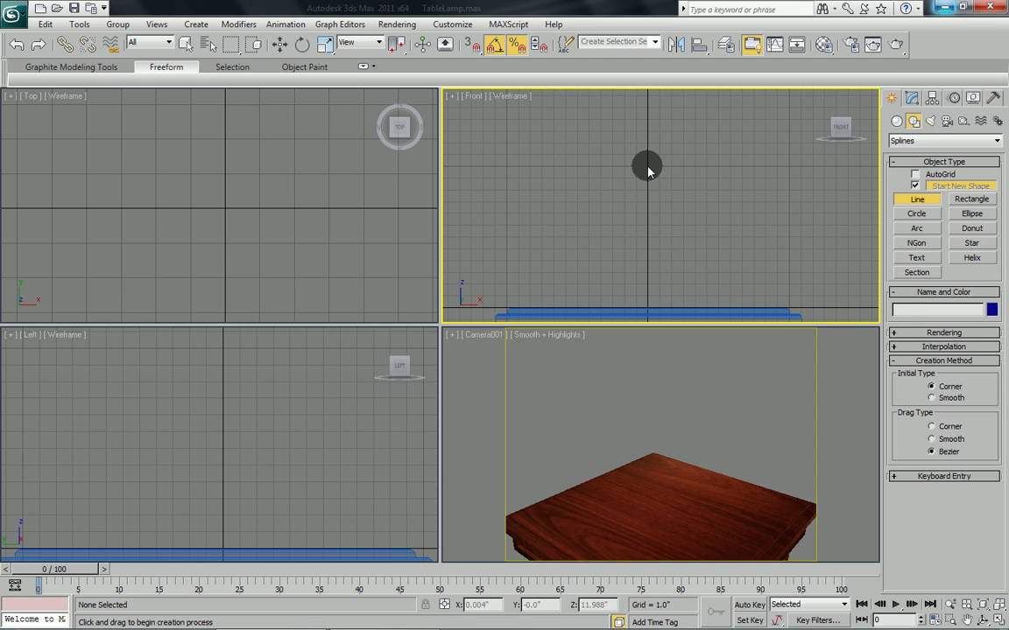
{"action": "left_click", "coordinate": [648, 167]}
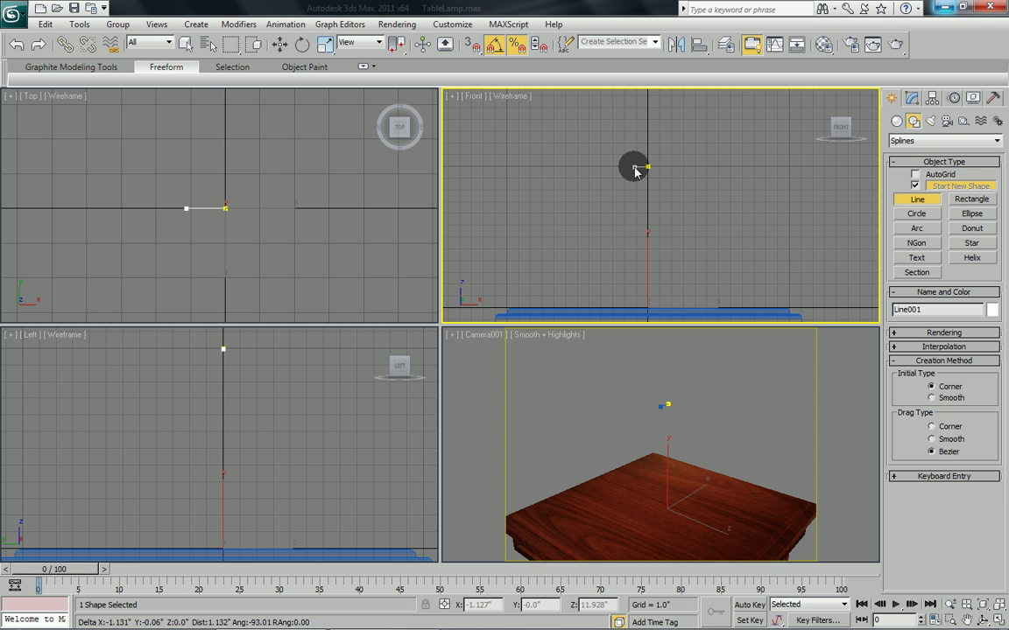
{"action": "left_click", "coordinate": [635, 167]}
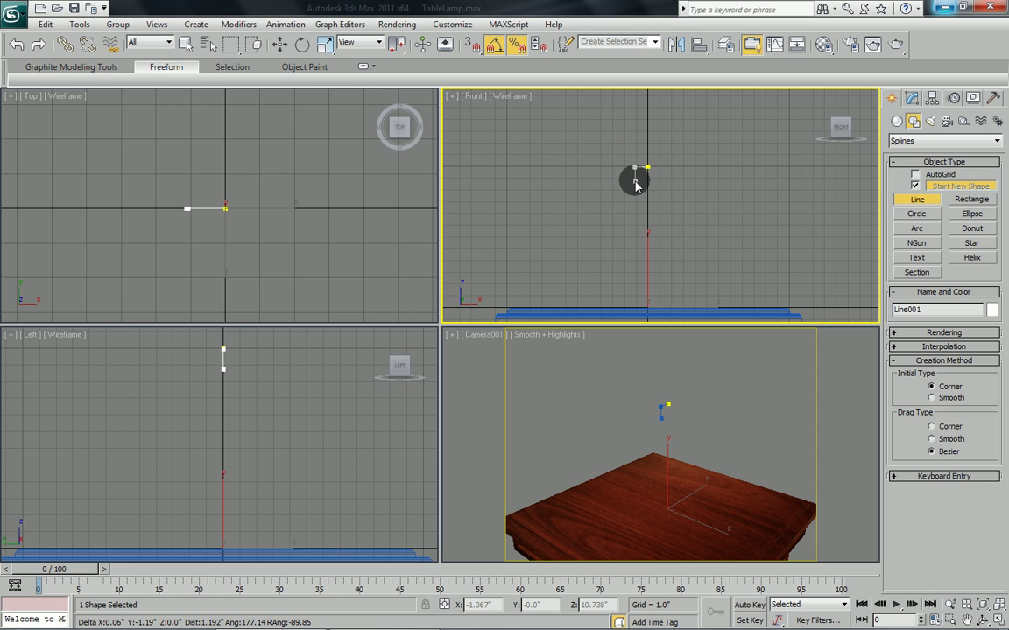
{"action": "left_click", "coordinate": [636, 183]}
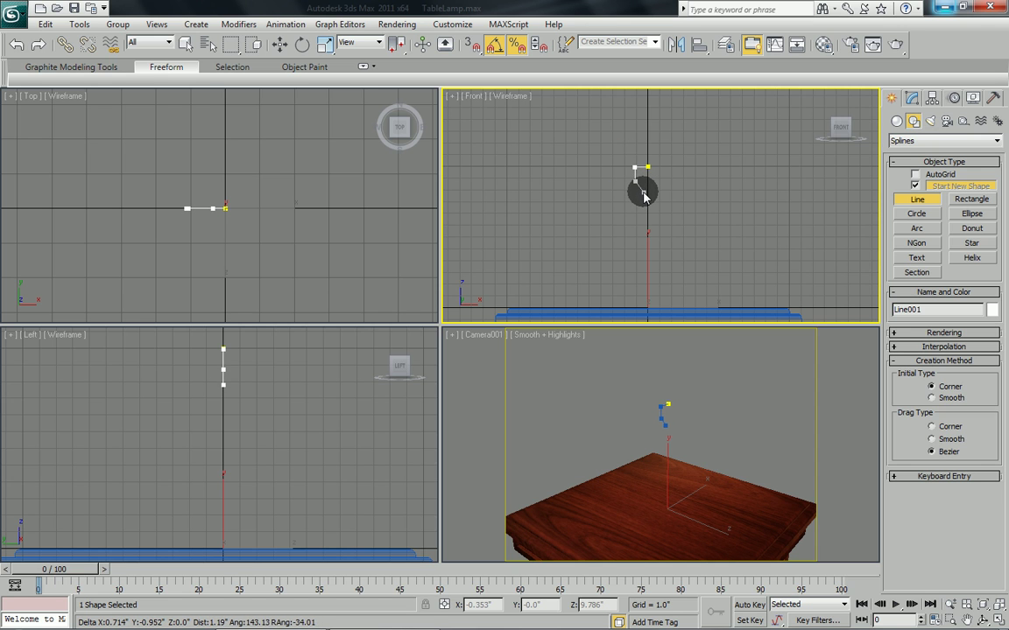
{"action": "left_click", "coordinate": [644, 194]}
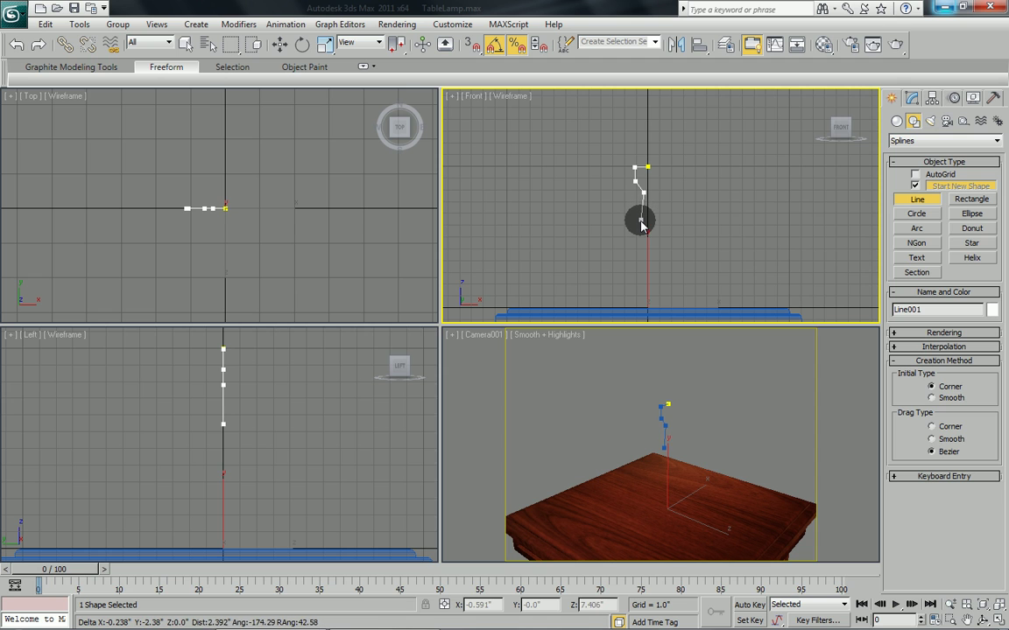
{"action": "left_click_drag", "start_coordinate": [639, 233], "coordinate": [613, 249]}
{"action": "left_click", "coordinate": [618, 259]}
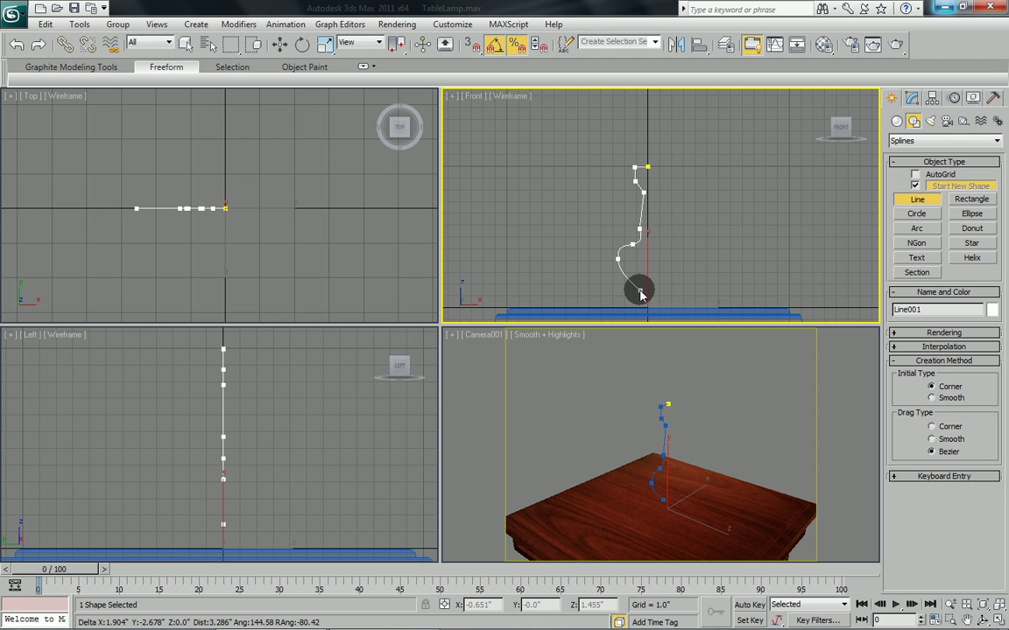
{"action": "mouse_move", "coordinate": [640, 294]}
{"action": "left_mouse_down"}
{"action": "mouse_move", "coordinate": [625, 309]}
{"action": "mouse_move", "coordinate": [644, 309]}
{"action": "left_mouse_up"}
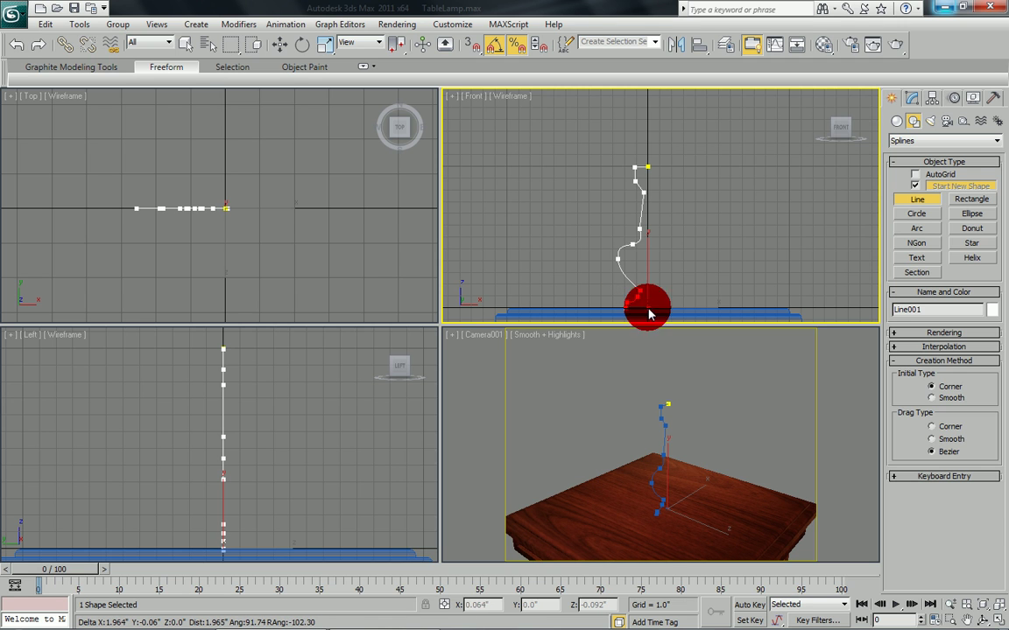
{"action": "right_click", "coordinate": [643, 308]}
{"action": "middle_click_drag", "start_coordinate": [675, 275], "coordinate": [682, 269]}
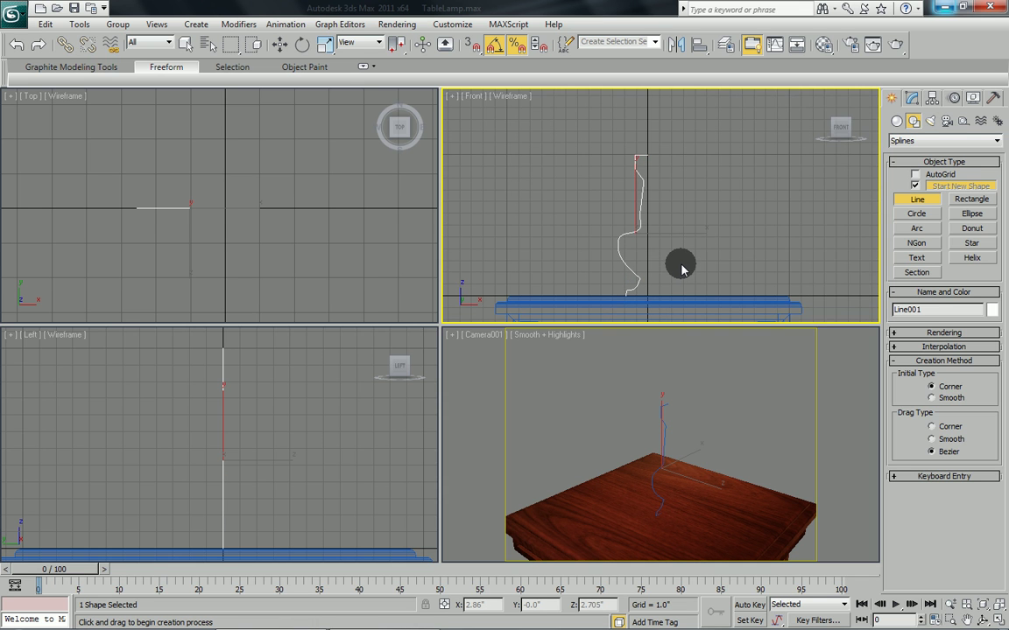
{"action": "key", "text": "alt+w"}
{"action": "middle_click_drag", "start_coordinate": [532, 342], "coordinate": [601, 299]}
At Line001's Vertex level, raise the top vertex so the top segment lies level
{"action": "left_click", "coordinate": [912, 97]}
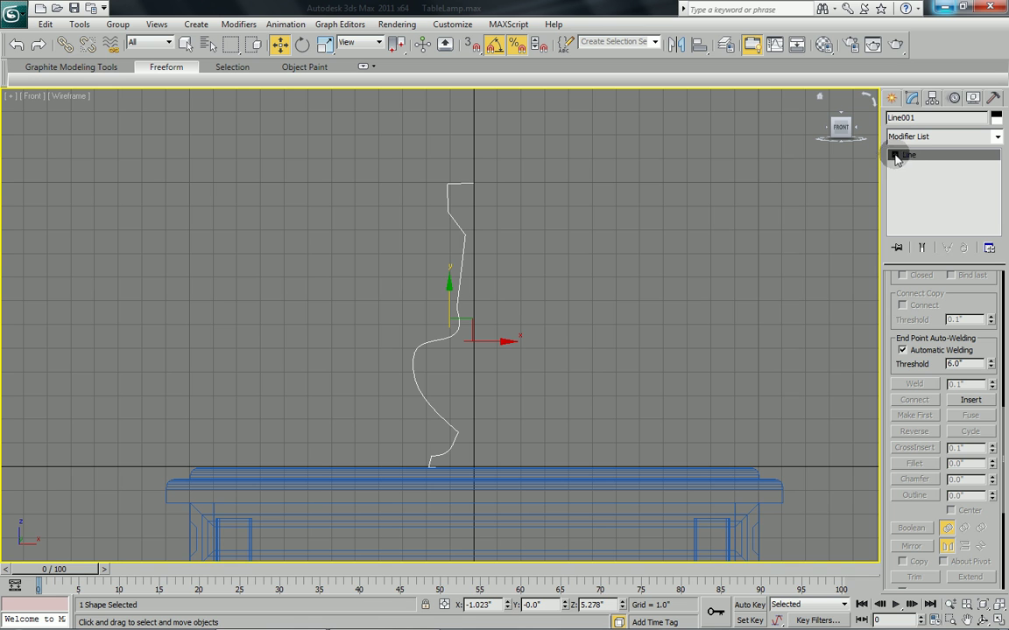
{"action": "left_click", "coordinate": [895, 155]}
{"action": "left_click", "coordinate": [920, 166]}
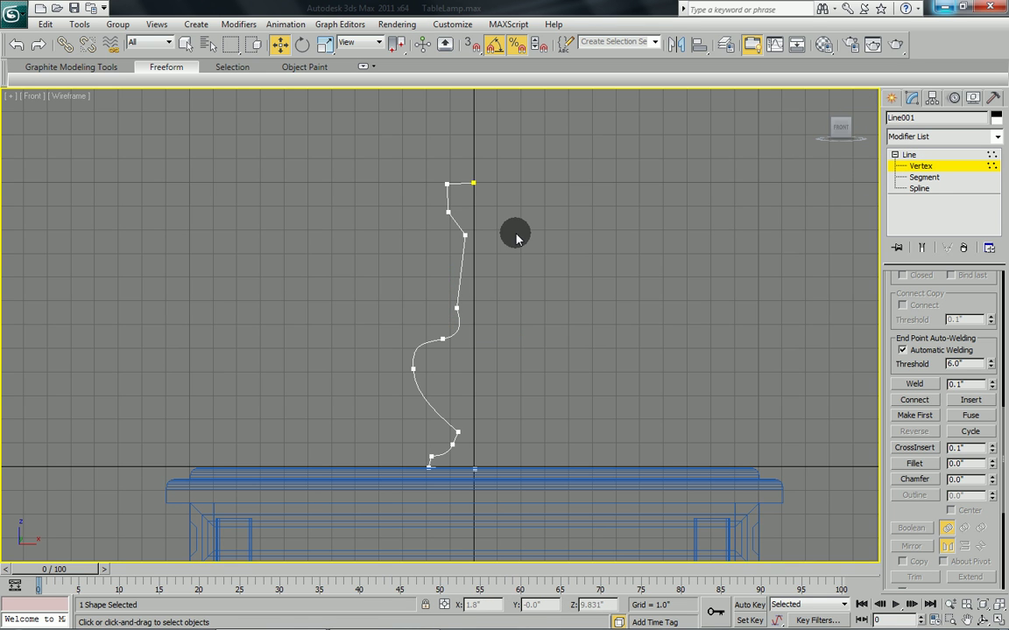
{"action": "middle_click_drag", "start_coordinate": [516, 233], "coordinate": [540, 227]}
{"action": "scroll", "coordinate": [552, 228], "scroll_direction": "up", "scroll_amount": 2}
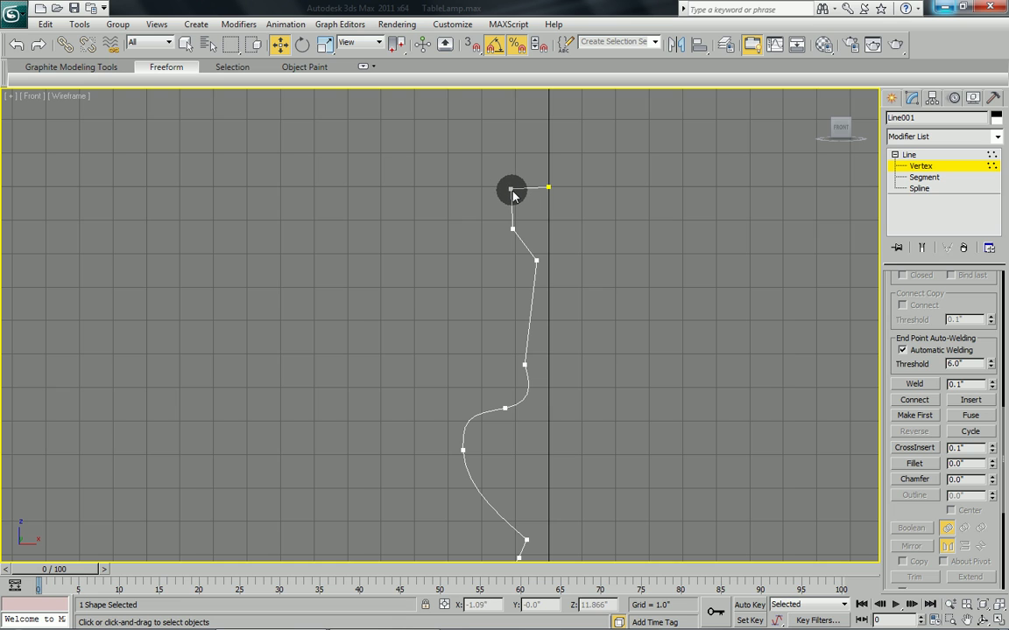
{"action": "left_click", "coordinate": [511, 192]}
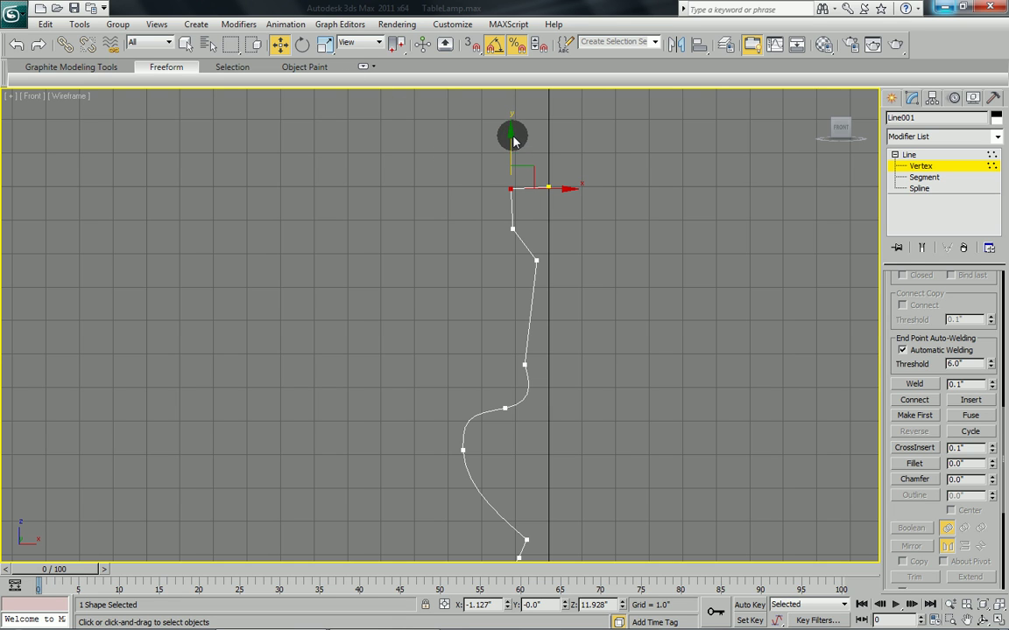
{"action": "left_click_drag", "start_coordinate": [510, 135], "coordinate": [511, 130]}
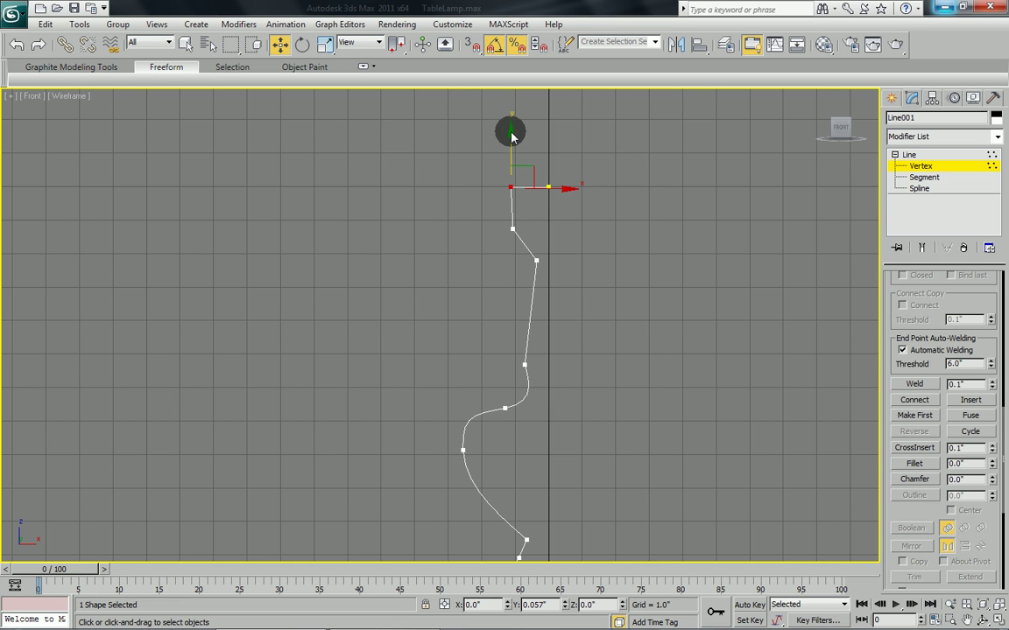
Move the bottom end vertex level with the tabletop at the origin, then select both bottom vertices
{"action": "middle_click_drag", "start_coordinate": [579, 232], "coordinate": [573, 203]}
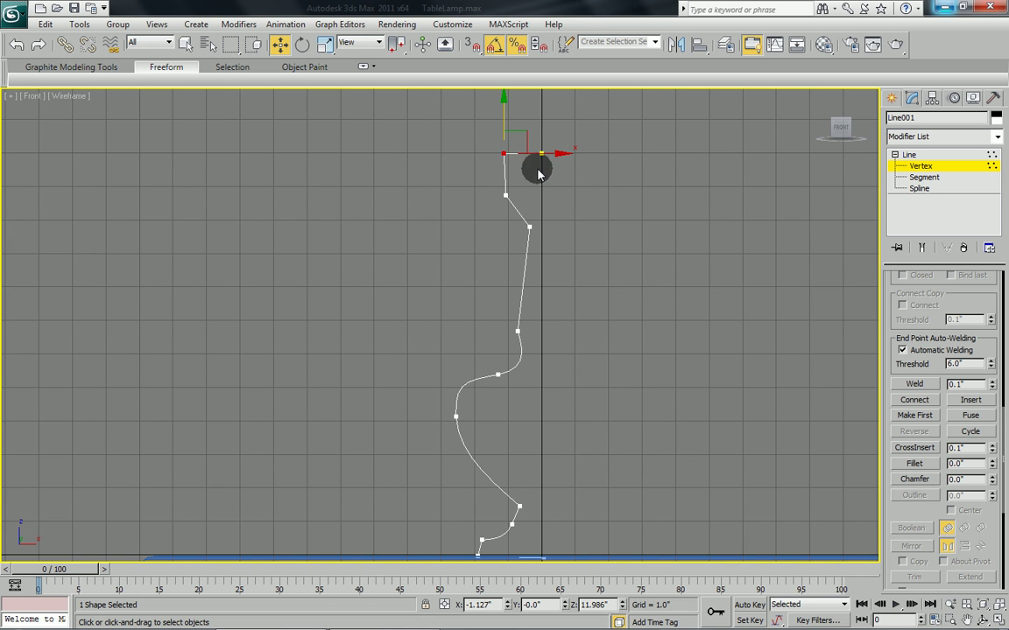
{"action": "middle_click_drag", "start_coordinate": [543, 214], "coordinate": [543, 180]}
{"action": "mouse_move", "coordinate": [542, 298]}
{"action": "middle_mouse_down"}
{"action": "mouse_move", "coordinate": [536, 227]}
{"action": "mouse_move", "coordinate": [543, 243]}
{"action": "middle_mouse_up"}
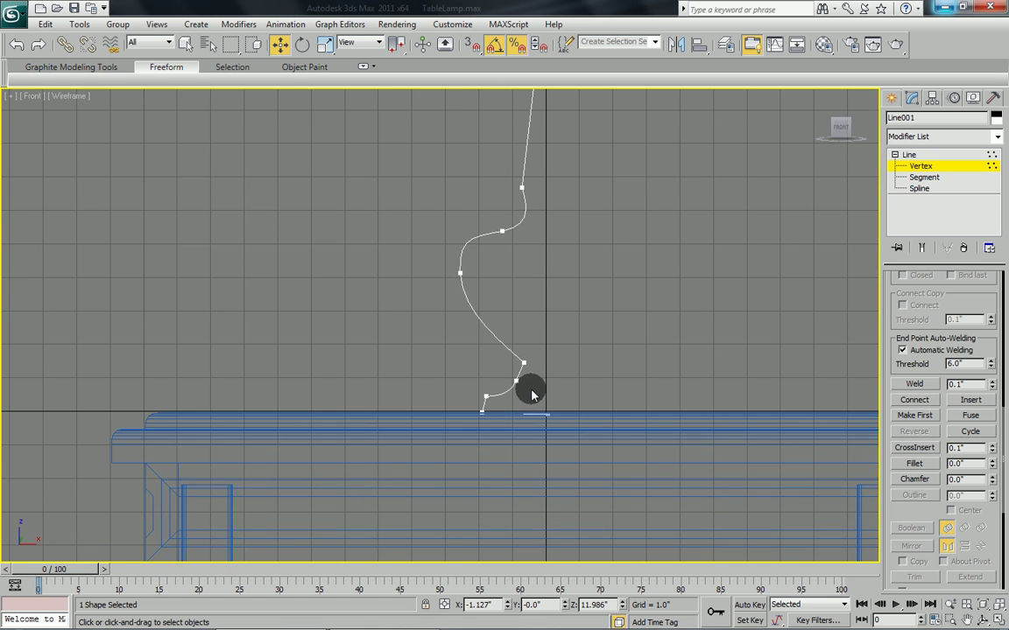
{"action": "mouse_move", "coordinate": [533, 383]}
{"action": "middle_mouse_down"}
{"action": "mouse_move", "coordinate": [533, 328]}
{"action": "mouse_move", "coordinate": [502, 325]}
{"action": "middle_mouse_up"}
{"action": "left_click_drag", "start_coordinate": [482, 299], "coordinate": [556, 344]}
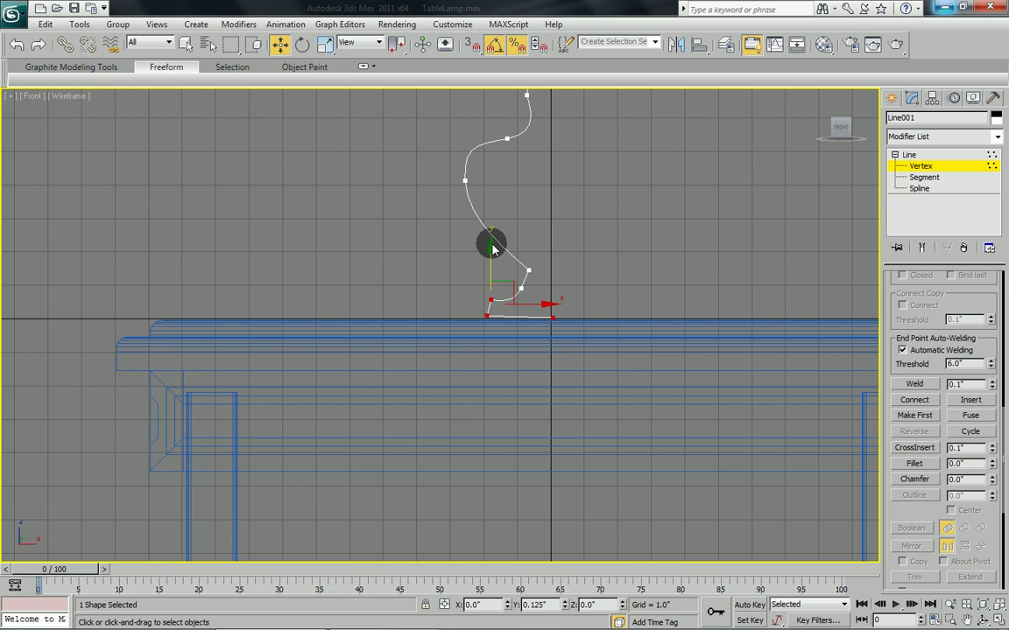
{"action": "scroll", "coordinate": [490, 326], "scroll_direction": "up", "scroll_amount": 3}
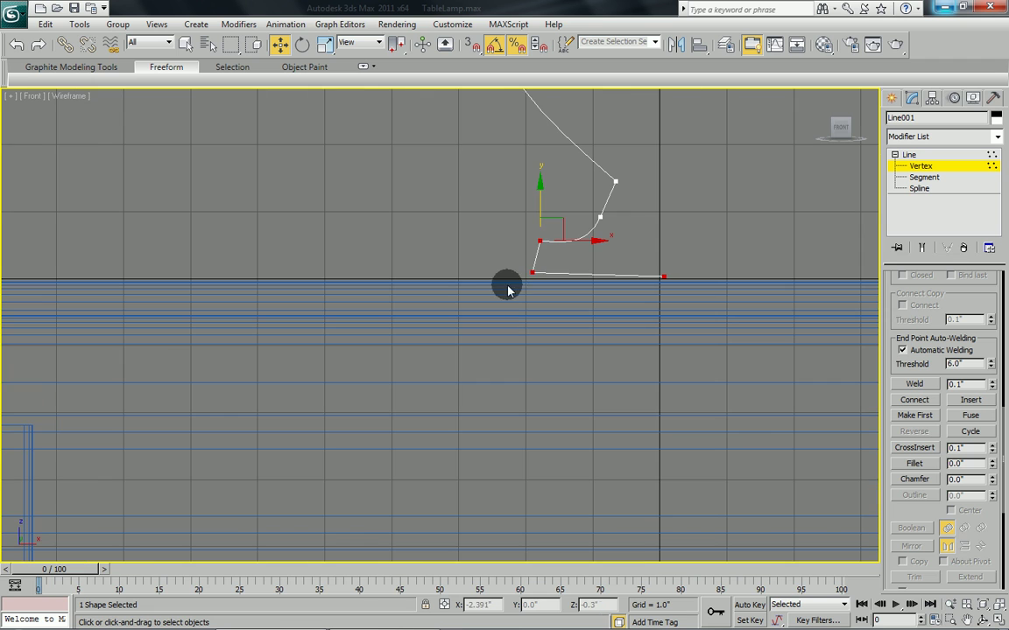
{"action": "left_click", "coordinate": [525, 271]}
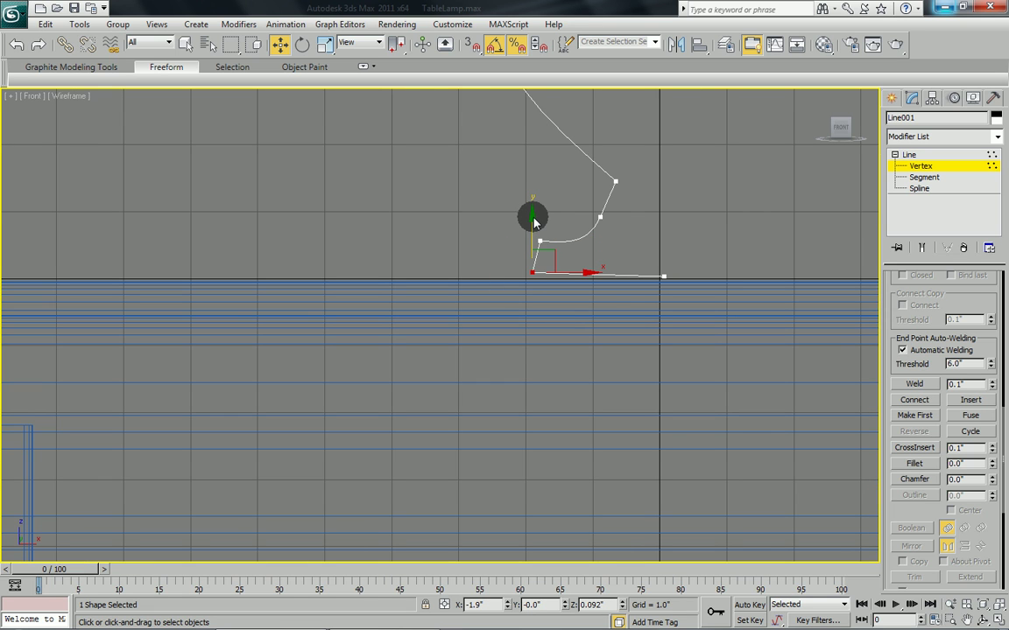
{"action": "left_click_drag", "start_coordinate": [534, 223], "coordinate": [534, 225]}
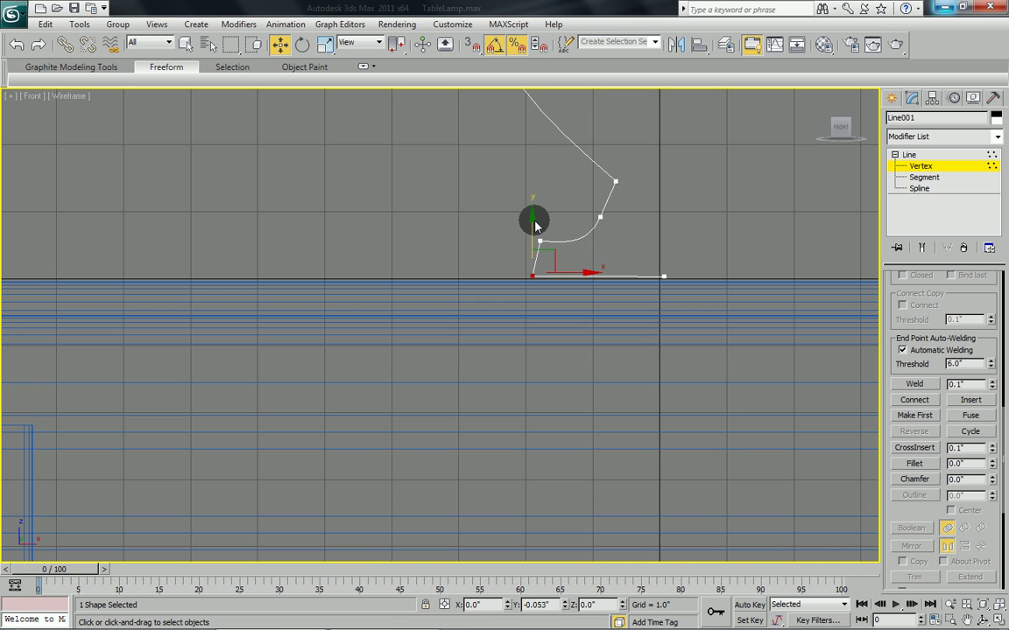
{"action": "left_click_drag", "start_coordinate": [517, 271], "coordinate": [701, 291]}
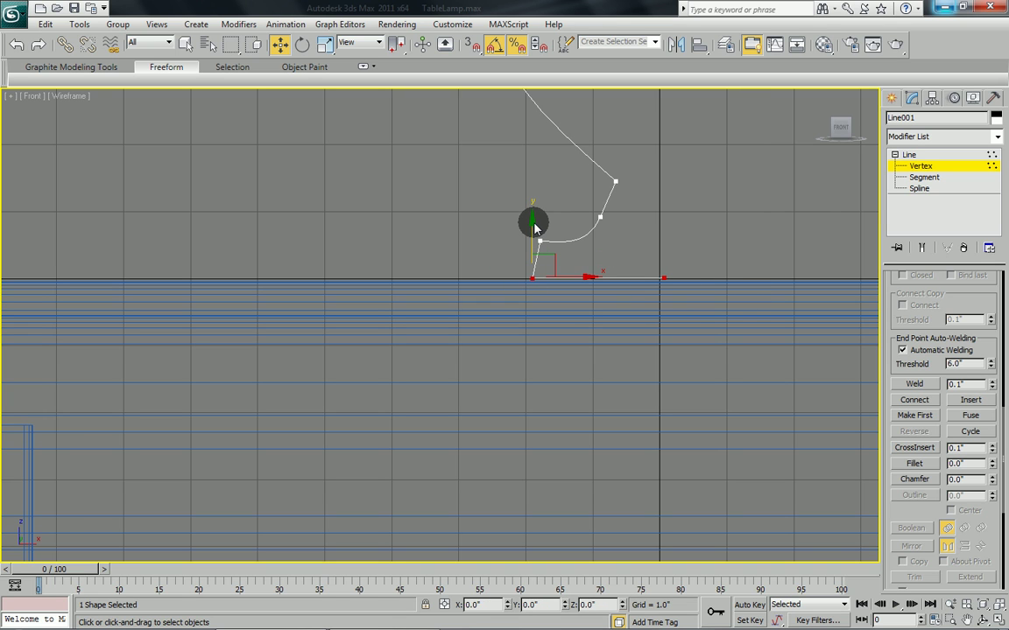
{"action": "scroll", "coordinate": [626, 263], "scroll_direction": "down", "scroll_amount": 2}
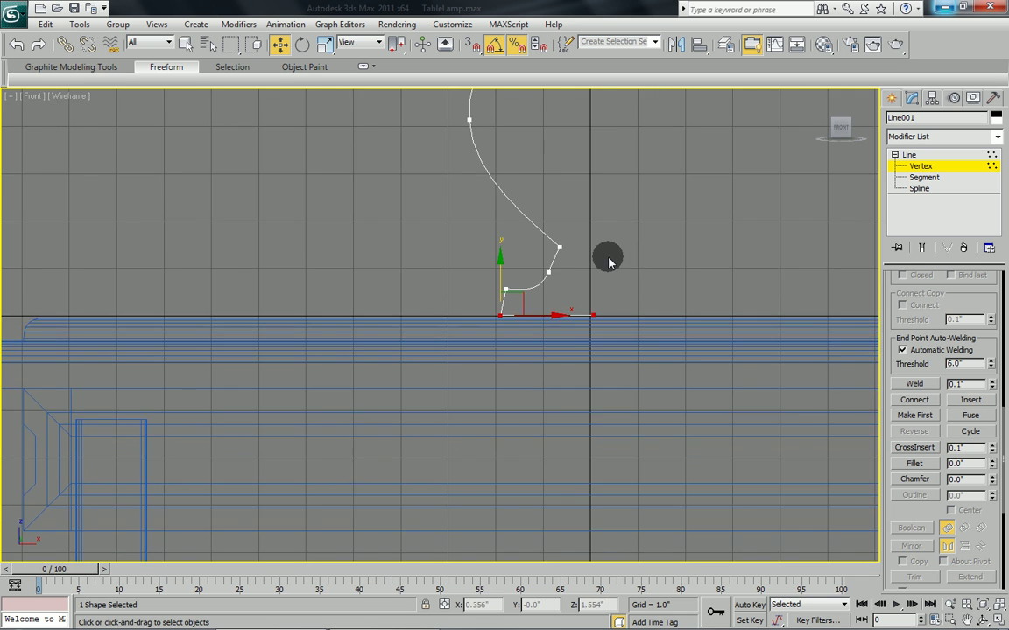
{"action": "middle_click_drag", "start_coordinate": [608, 273], "coordinate": [613, 312]}
Fillet the lower corners of the profile curve to round them
{"action": "left_click", "coordinate": [914, 463]}
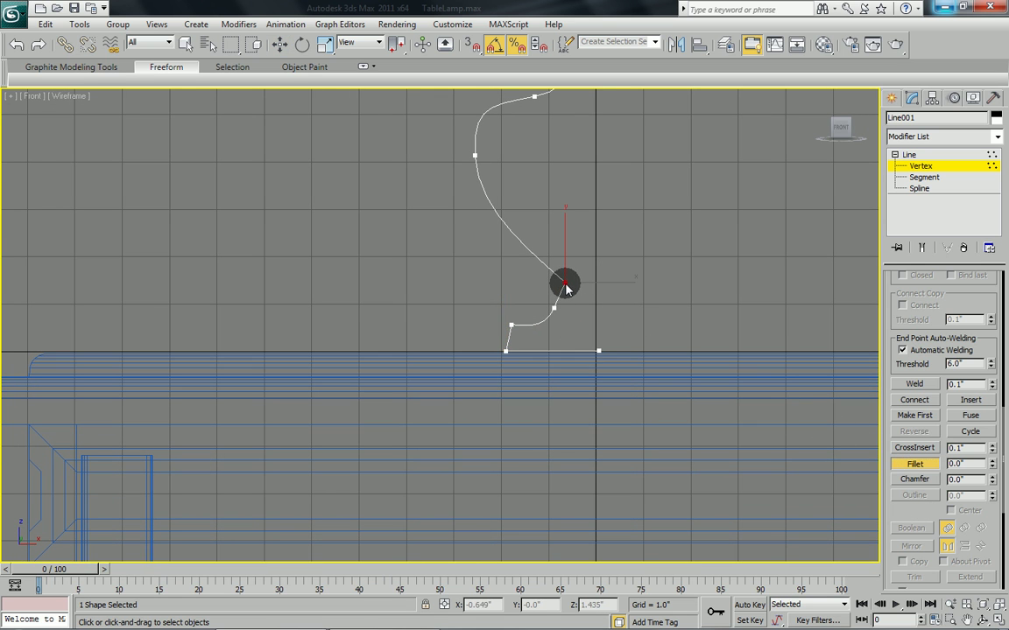
{"action": "left_click_drag", "start_coordinate": [565, 285], "coordinate": [569, 272]}
{"action": "middle_click_drag", "start_coordinate": [530, 319], "coordinate": [534, 299]}
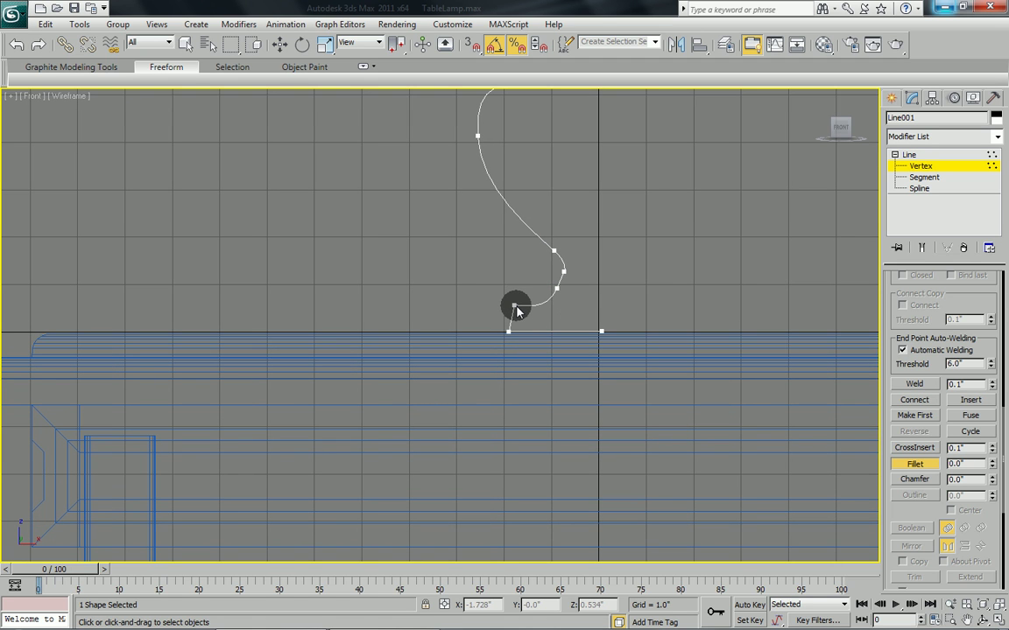
{"action": "left_click_drag", "start_coordinate": [516, 311], "coordinate": [513, 294]}
{"action": "middle_click_drag", "start_coordinate": [615, 286], "coordinate": [615, 340]}
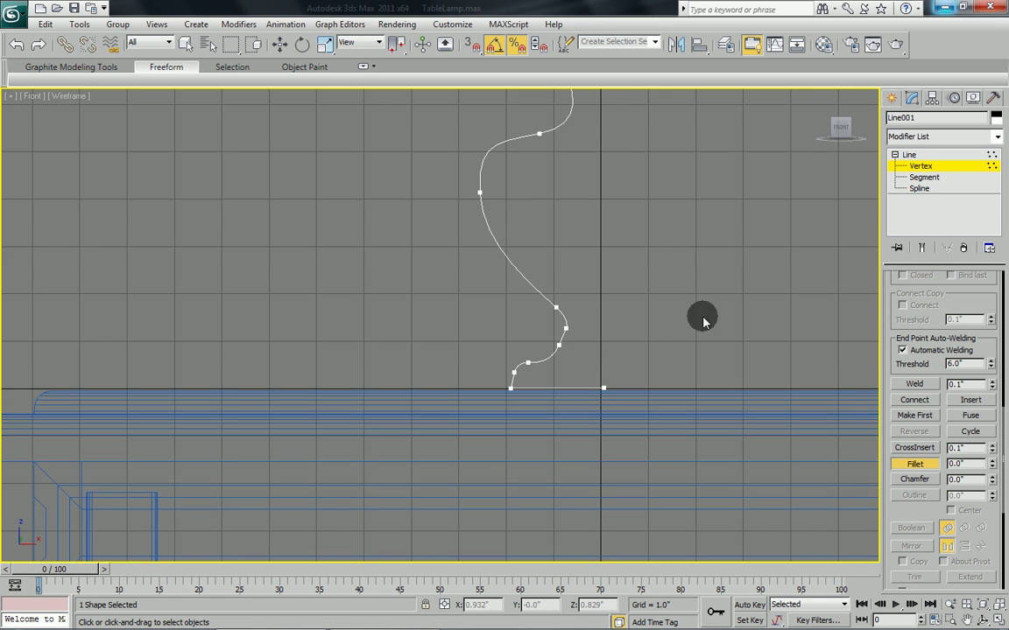
Nudge the profile's bottom end vertex slightly left, then exit vertex editing
{"action": "left_click", "coordinate": [909, 154]}
{"action": "key", "text": "w"}
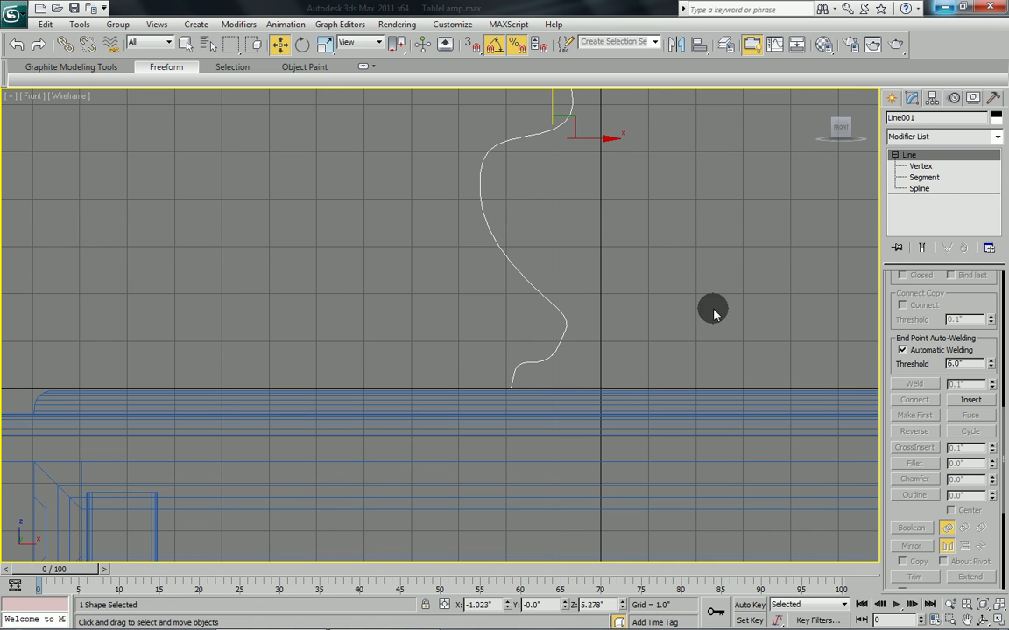
{"action": "left_click", "coordinate": [920, 165]}
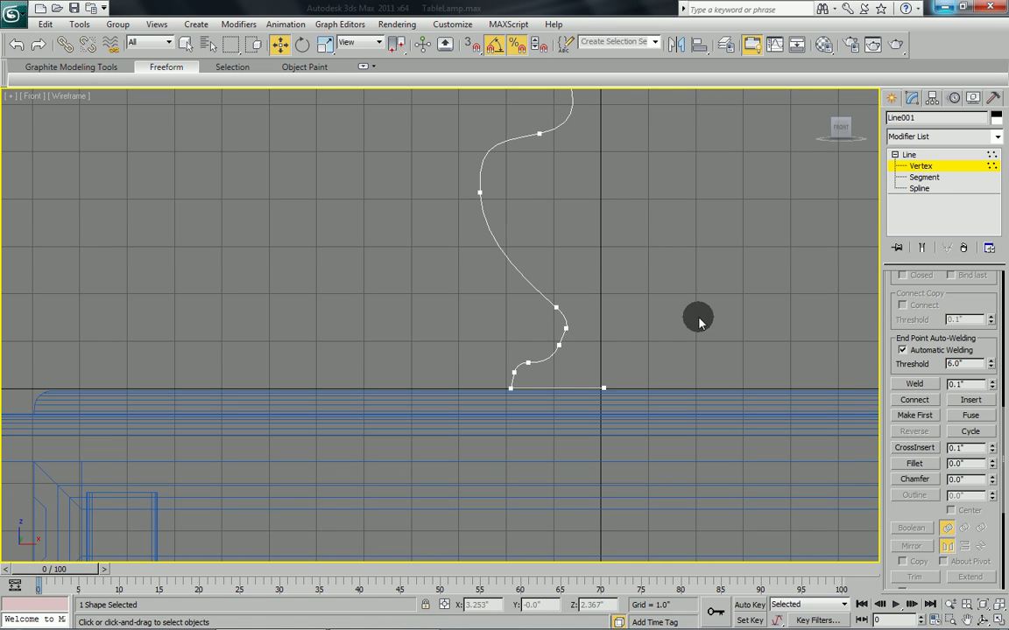
{"action": "left_click", "coordinate": [603, 391]}
{"action": "left_click_drag", "start_coordinate": [644, 394], "coordinate": [640, 394]}
{"action": "middle_click_drag", "start_coordinate": [640, 271], "coordinate": [627, 366]}
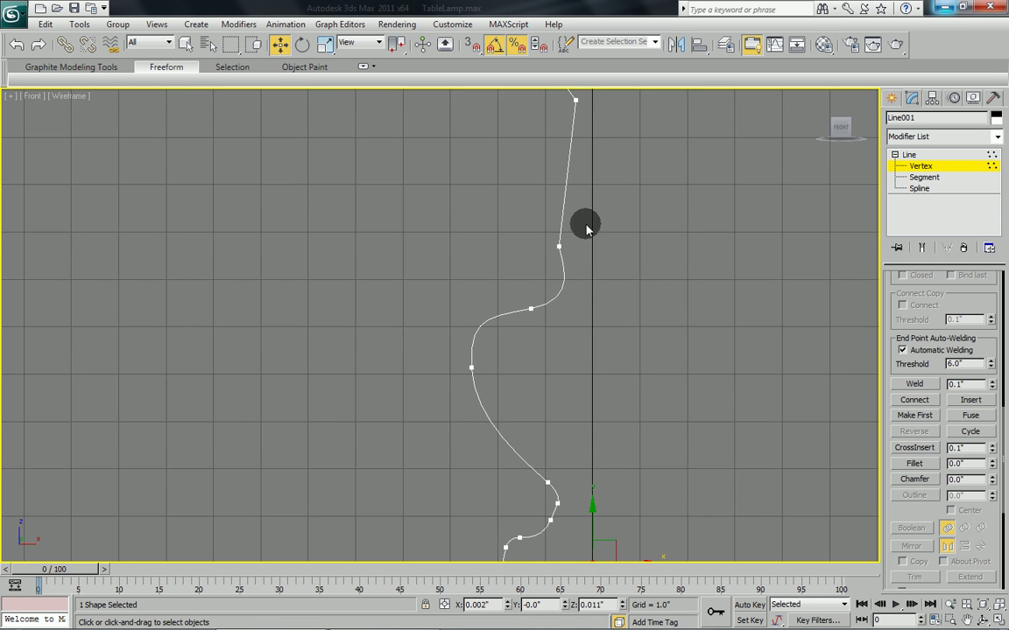
{"action": "middle_click_drag", "start_coordinate": [586, 214], "coordinate": [594, 393]}
{"action": "middle_click_drag", "start_coordinate": [596, 264], "coordinate": [613, 242]}
{"action": "scroll", "coordinate": [612, 295], "scroll_direction": "down", "scroll_amount": 2}
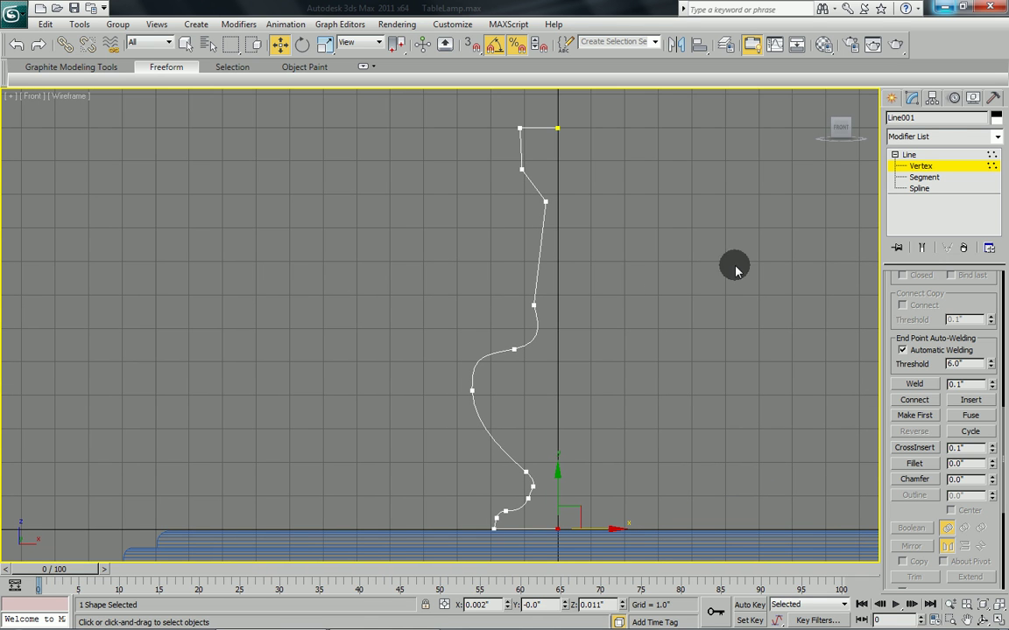
{"action": "left_click", "coordinate": [909, 154]}
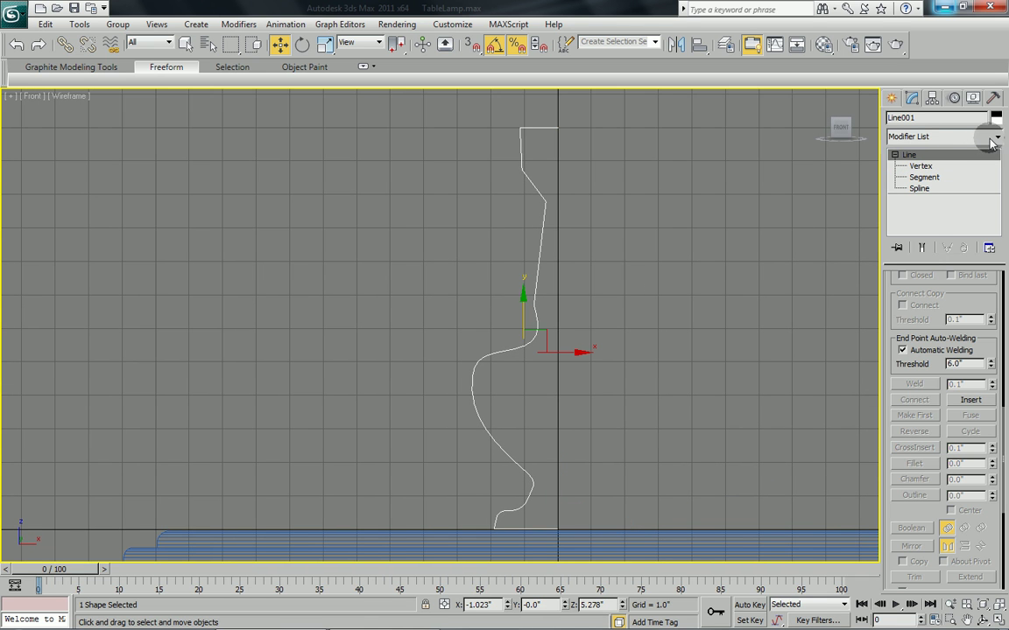
{"action": "left_click", "coordinate": [997, 138]}
Apply a Lathe to Line001, align its axis to Max, and keep 36 segments
{"action": "left_click_drag", "start_coordinate": [999, 180], "coordinate": [999, 281]}
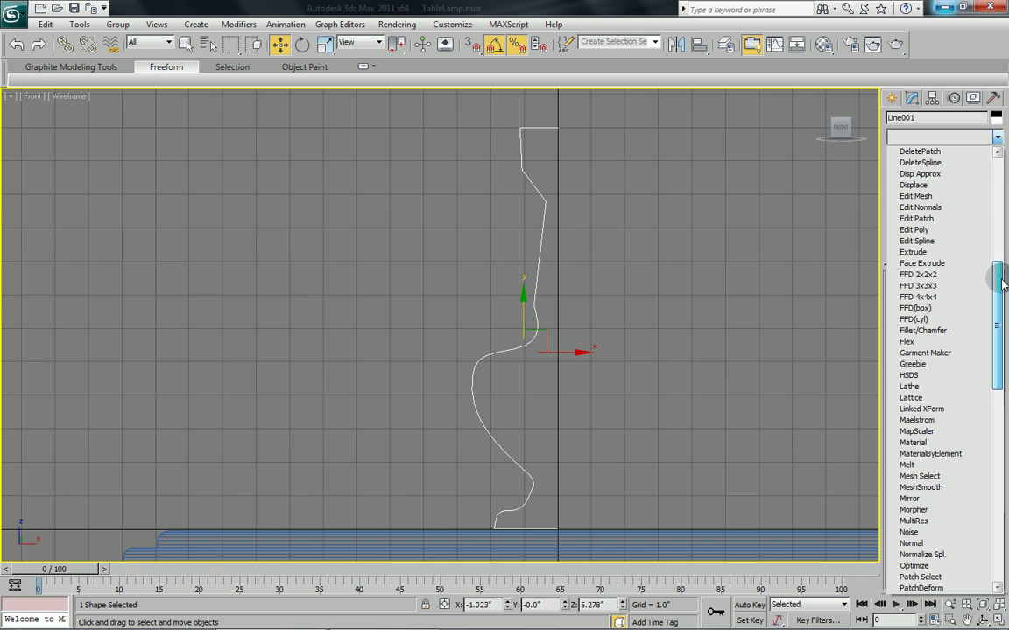
{"action": "left_click", "coordinate": [909, 386]}
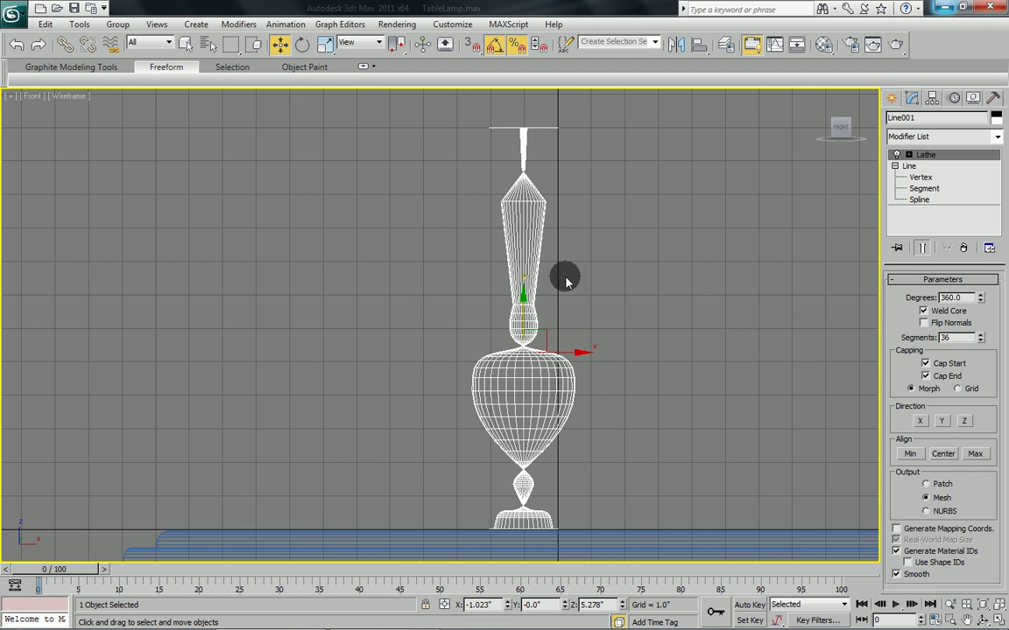
{"action": "left_click", "coordinate": [908, 155]}
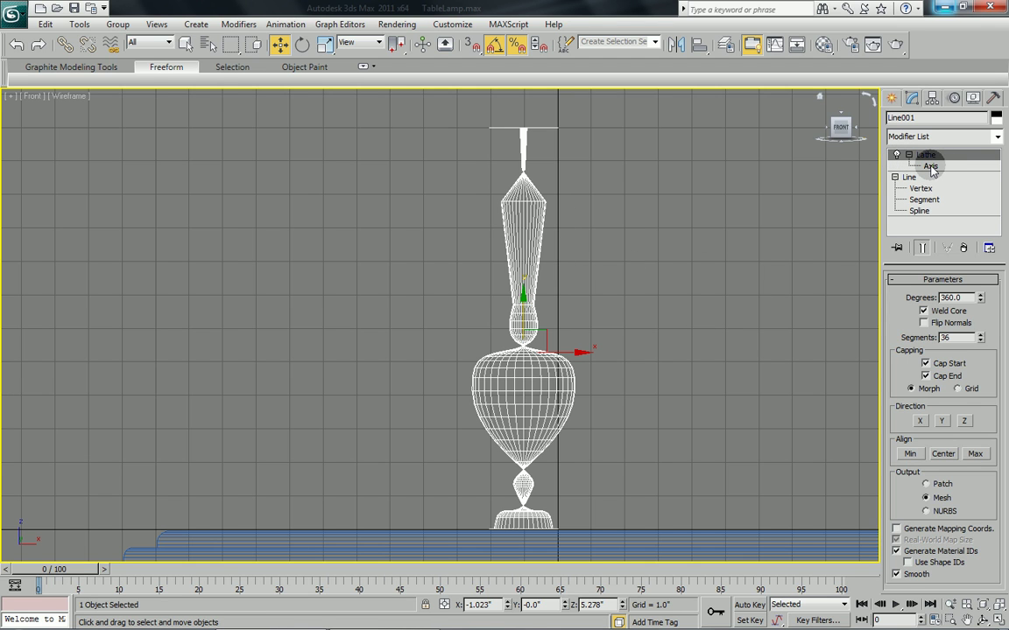
{"action": "left_click", "coordinate": [930, 166]}
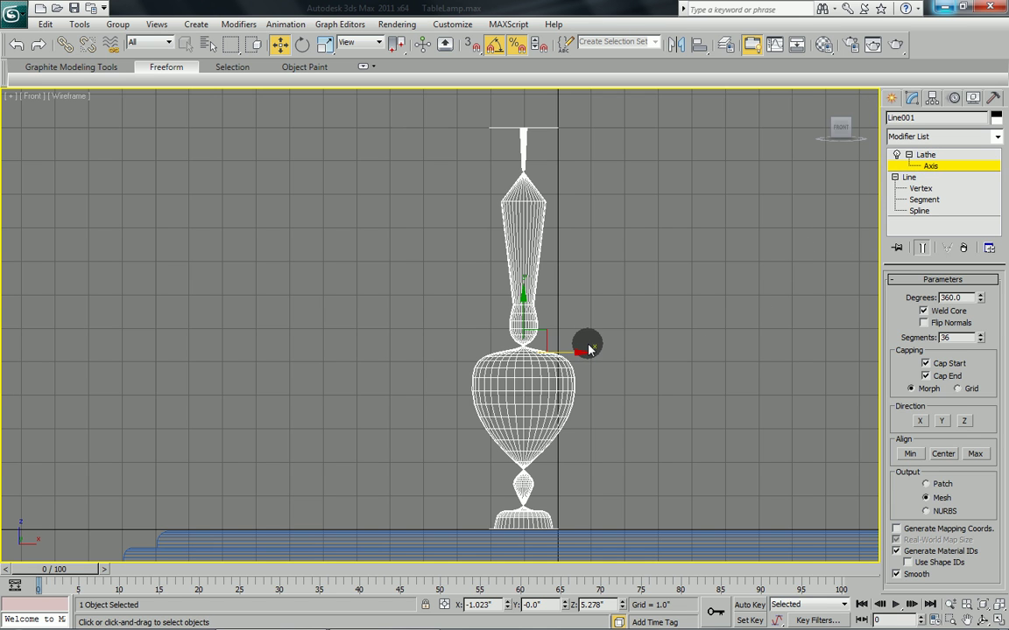
{"action": "left_click_drag", "start_coordinate": [589, 348], "coordinate": [612, 360]}
{"action": "right_click", "coordinate": [612, 359]}
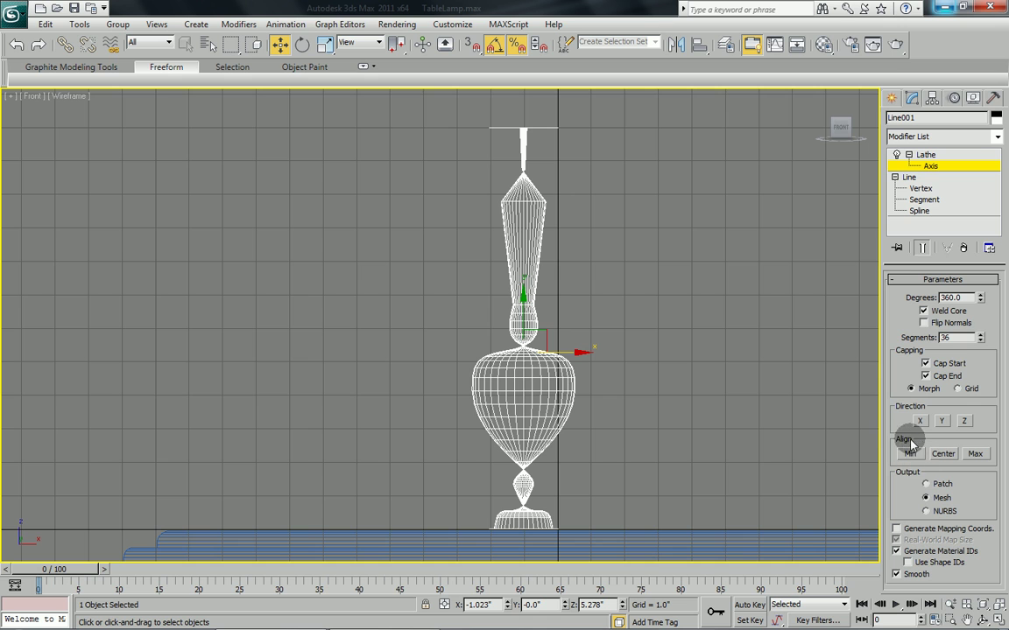
{"action": "left_click", "coordinate": [976, 454]}
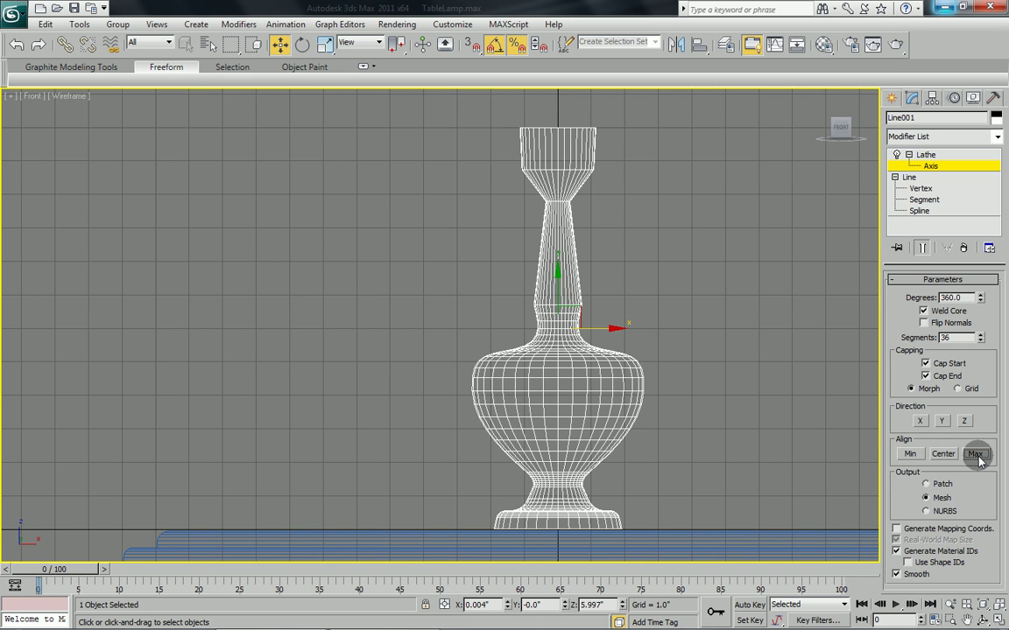
{"action": "double_click", "coordinate": [946, 337]}
{"action": "left_click", "coordinate": [947, 337]}
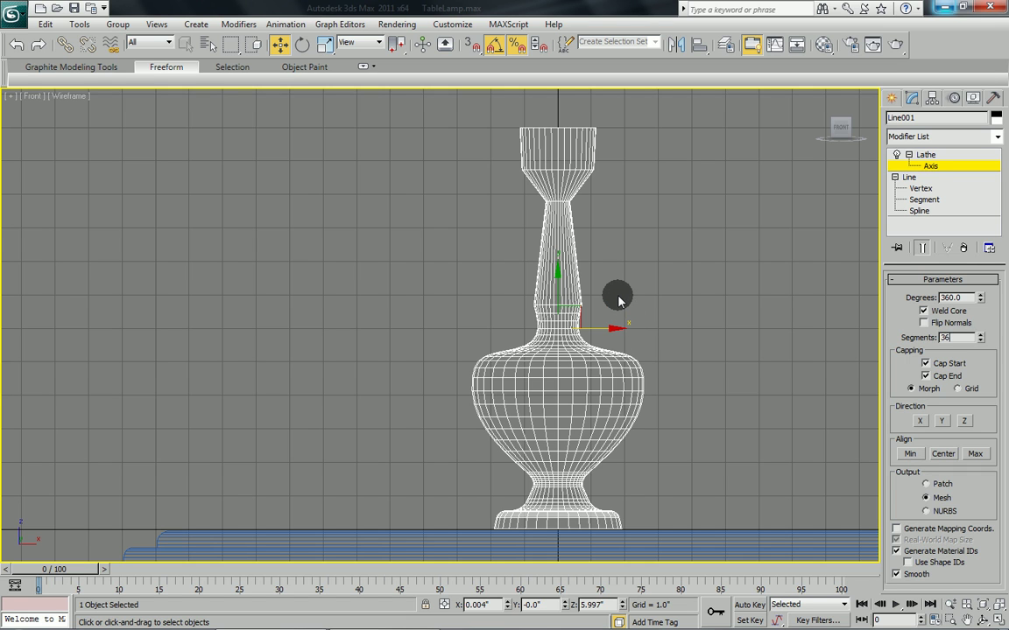
With Show End Result on, move the profile's top vertices inward to narrow the cup
{"action": "left_click", "coordinate": [925, 165]}
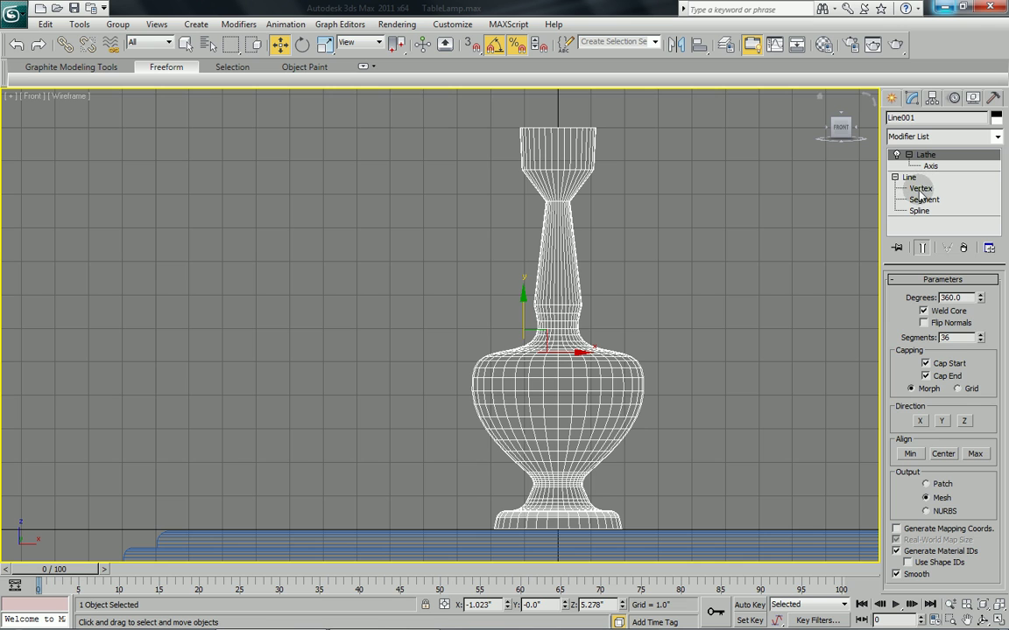
{"action": "left_click", "coordinate": [920, 189]}
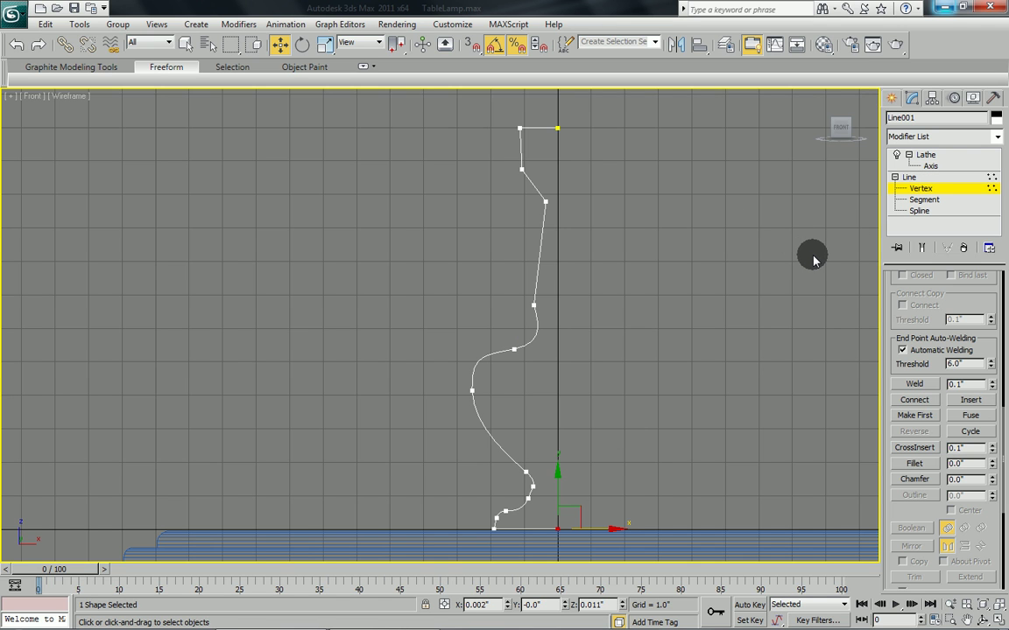
{"action": "left_click", "coordinate": [922, 249]}
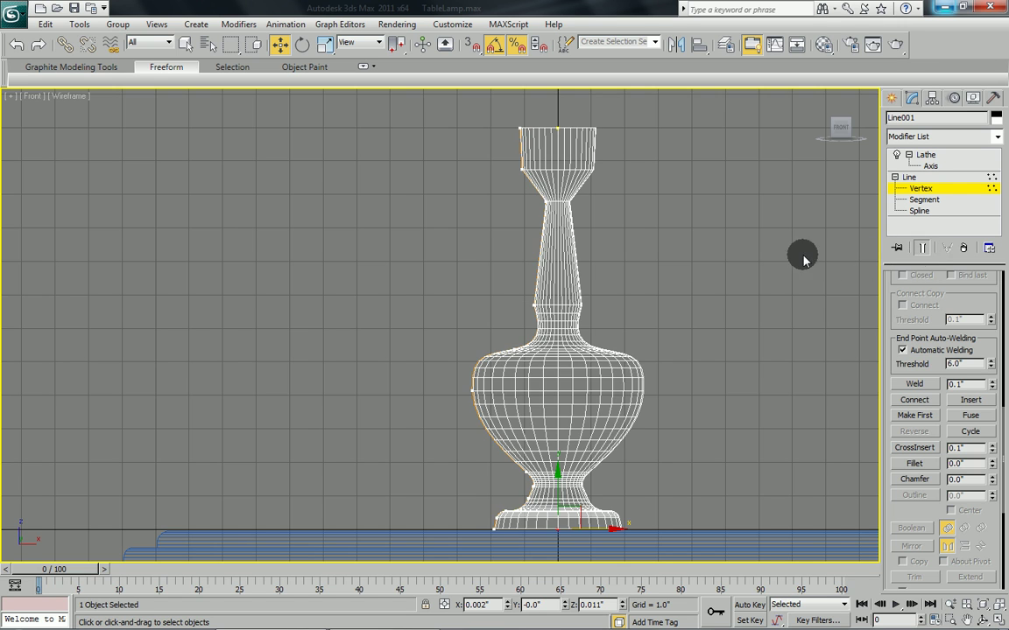
{"action": "middle_click_drag", "start_coordinate": [515, 161], "coordinate": [519, 175]}
{"action": "left_click_drag", "start_coordinate": [513, 131], "coordinate": [542, 190]}
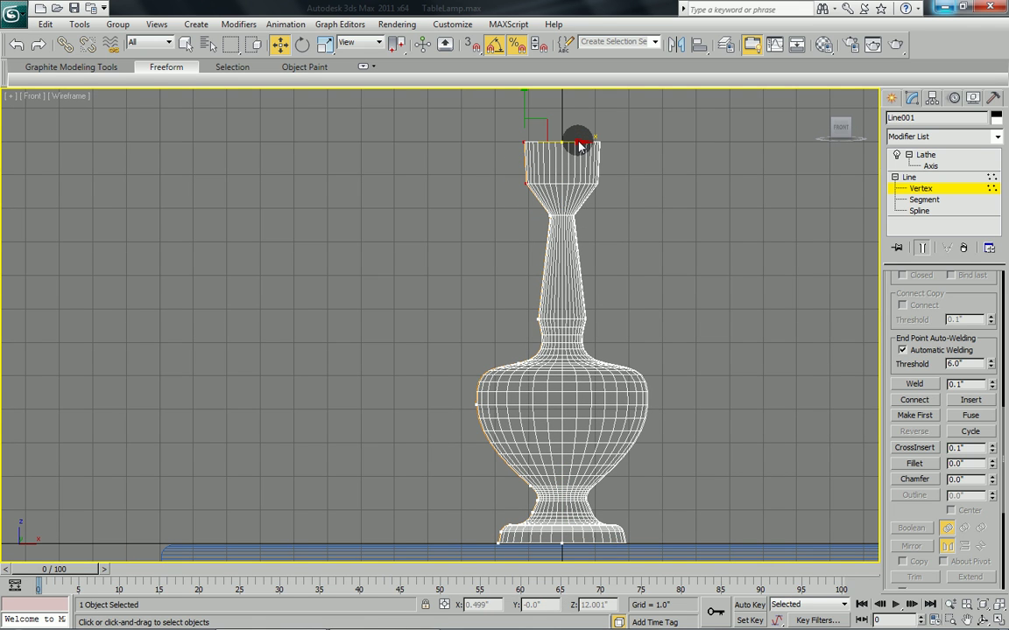
{"action": "left_click_drag", "start_coordinate": [581, 146], "coordinate": [594, 144]}
{"action": "mouse_move", "coordinate": [653, 241]}
{"action": "middle_mouse_down"}
{"action": "mouse_move", "coordinate": [648, 228]}
{"action": "mouse_move", "coordinate": [636, 235]}
{"action": "middle_mouse_up"}
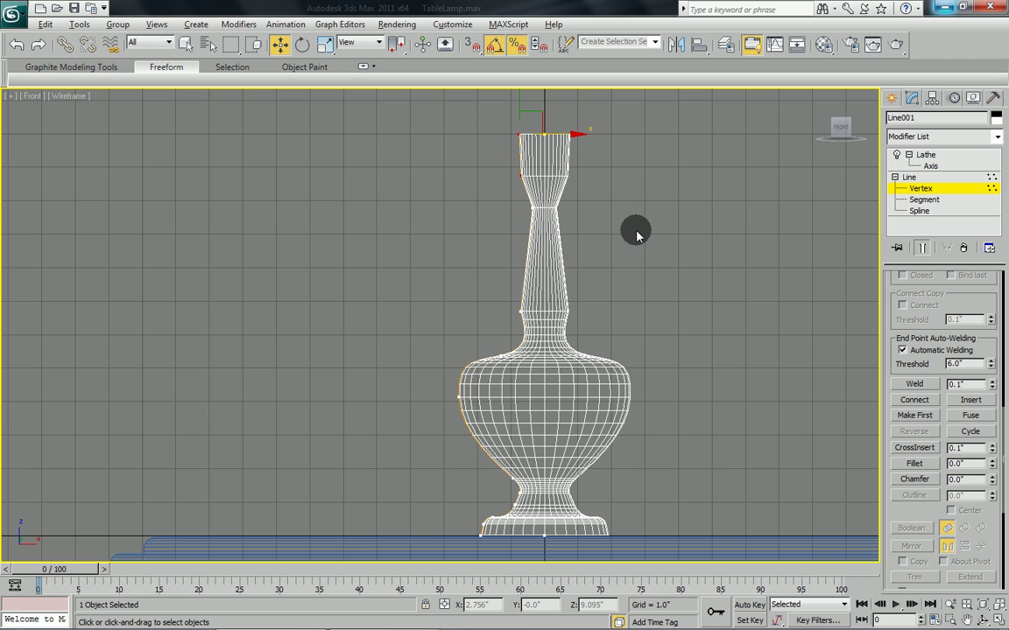
{"action": "left_click", "coordinate": [925, 155]}
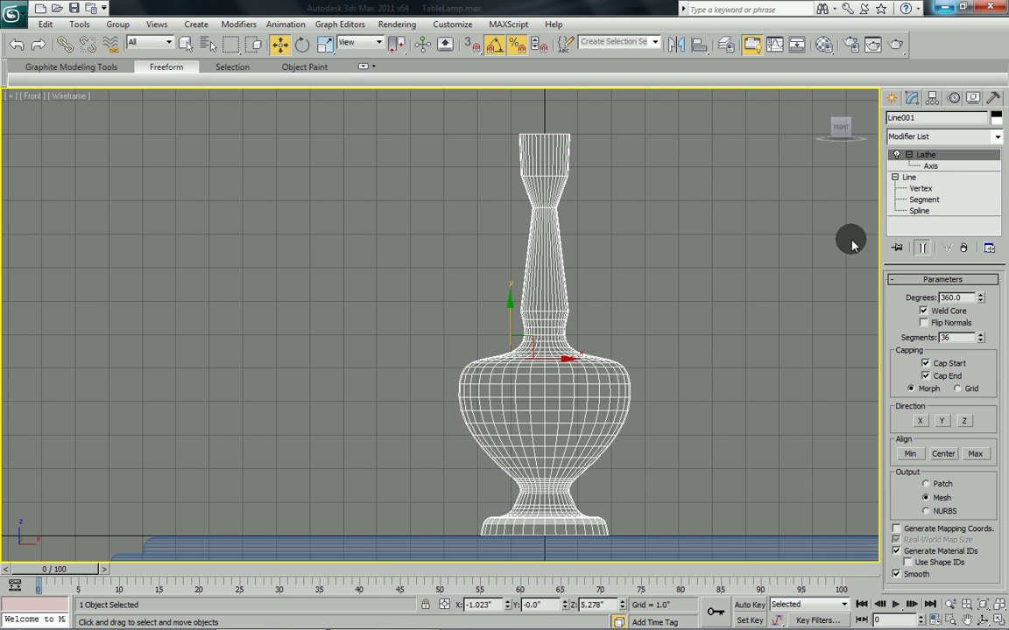
Collapse Line001's modifier stack and convert it to an Editable Poly
{"action": "right_click", "coordinate": [916, 158]}
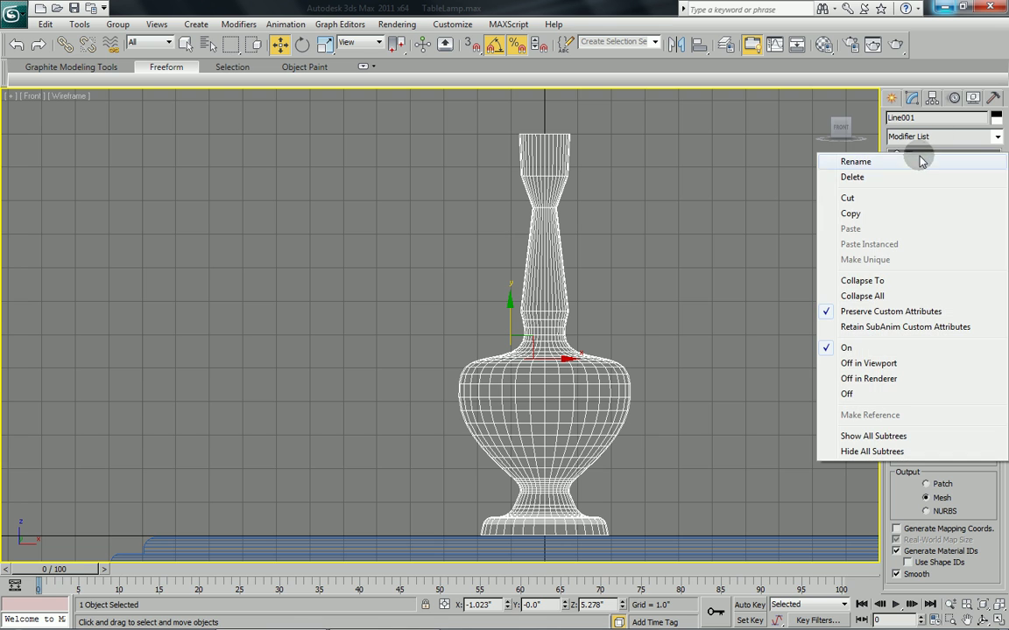
{"action": "left_click", "coordinate": [858, 298]}
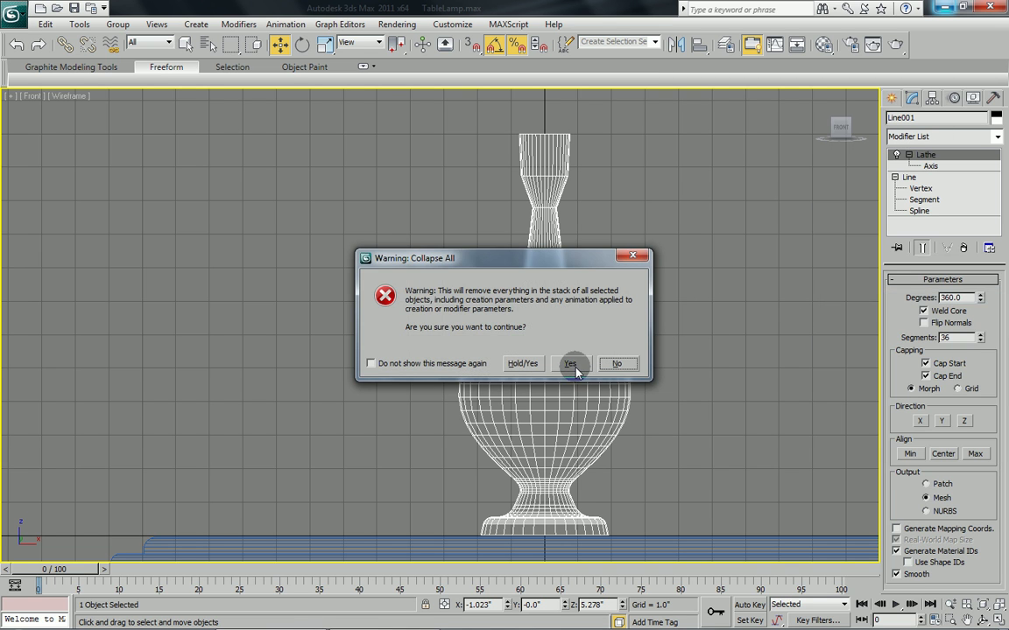
{"action": "left_click", "coordinate": [558, 337]}
{"action": "right_click", "coordinate": [915, 155]}
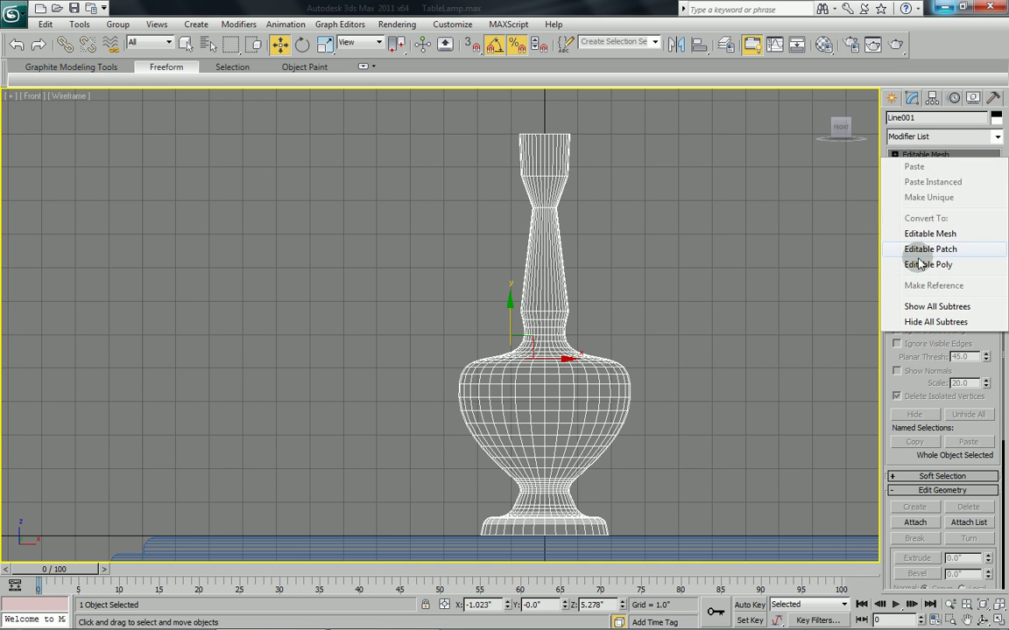
{"action": "left_click", "coordinate": [926, 264]}
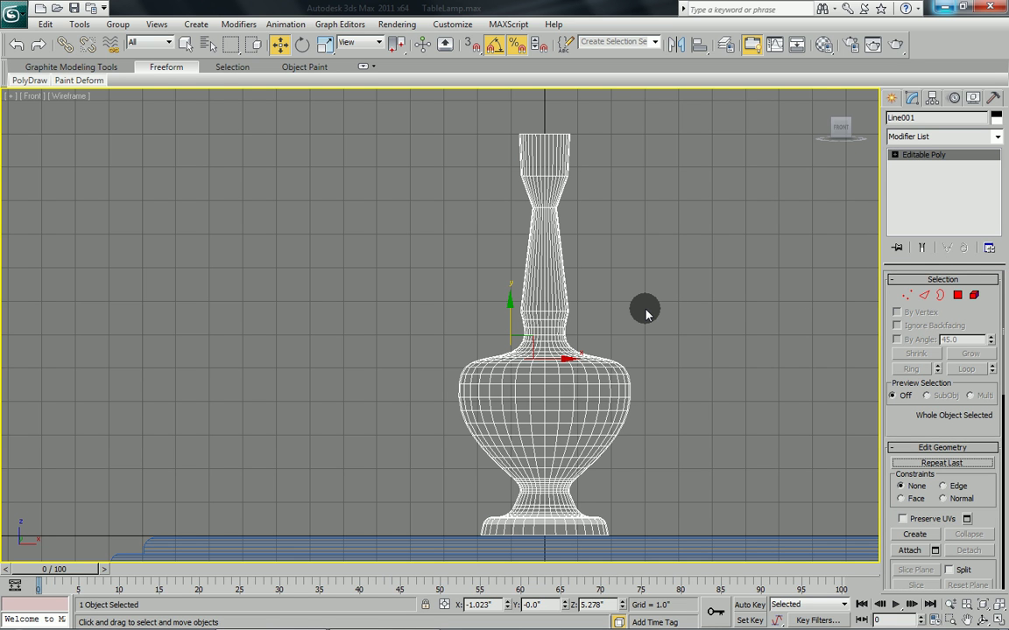
Switch the camera view to Perspective and move the vase to a new spot on the table
{"action": "key", "text": "alt+w"}
{"action": "right_click", "coordinate": [696, 401]}
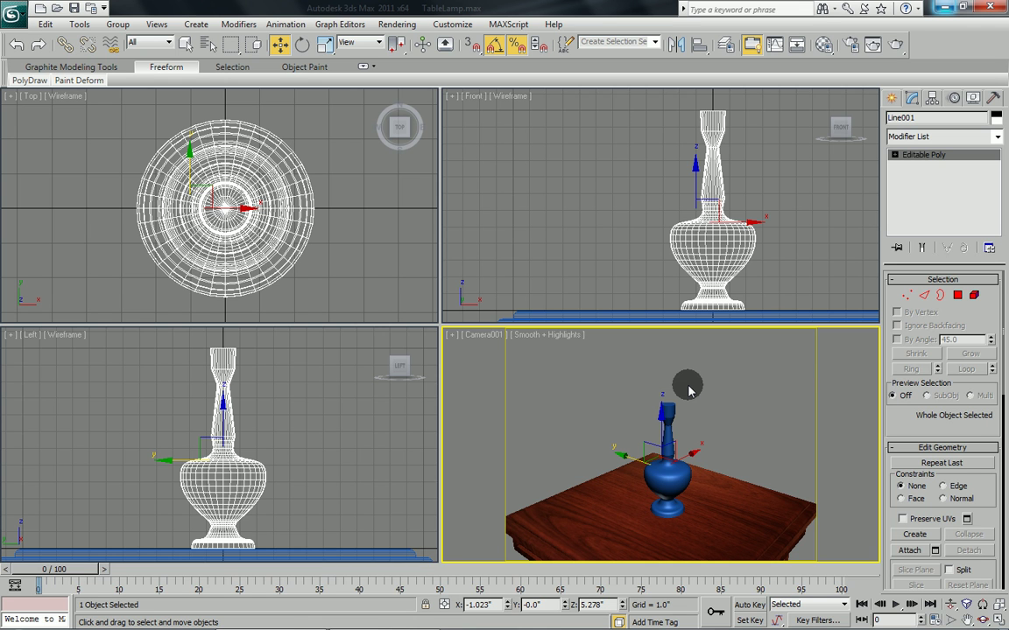
{"action": "key", "text": "p"}
{"action": "left_click_drag", "start_coordinate": [670, 447], "coordinate": [680, 451]}
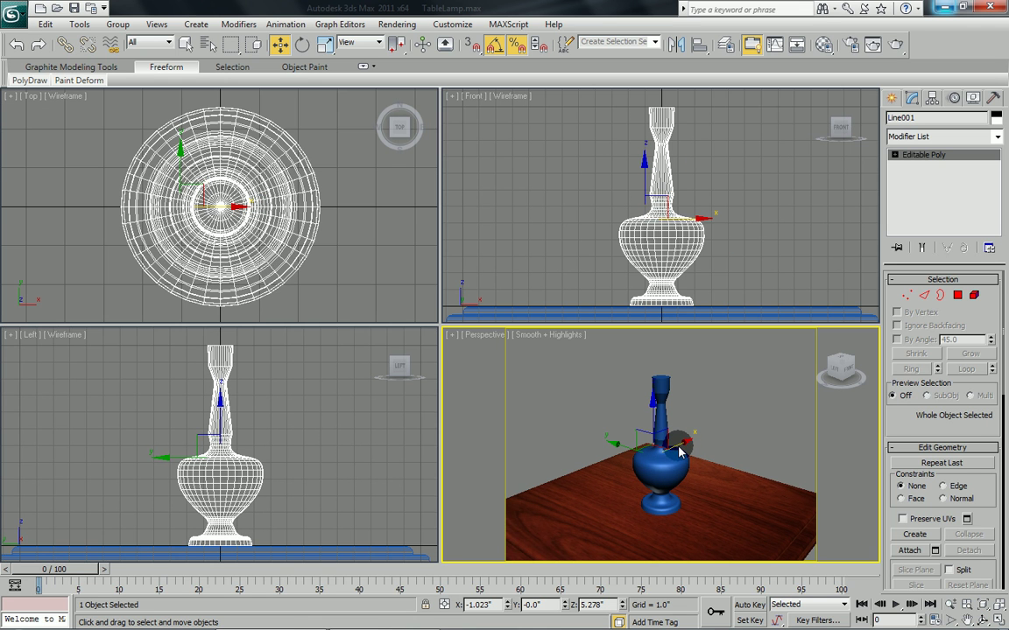
{"action": "key", "text": "alt+w"}
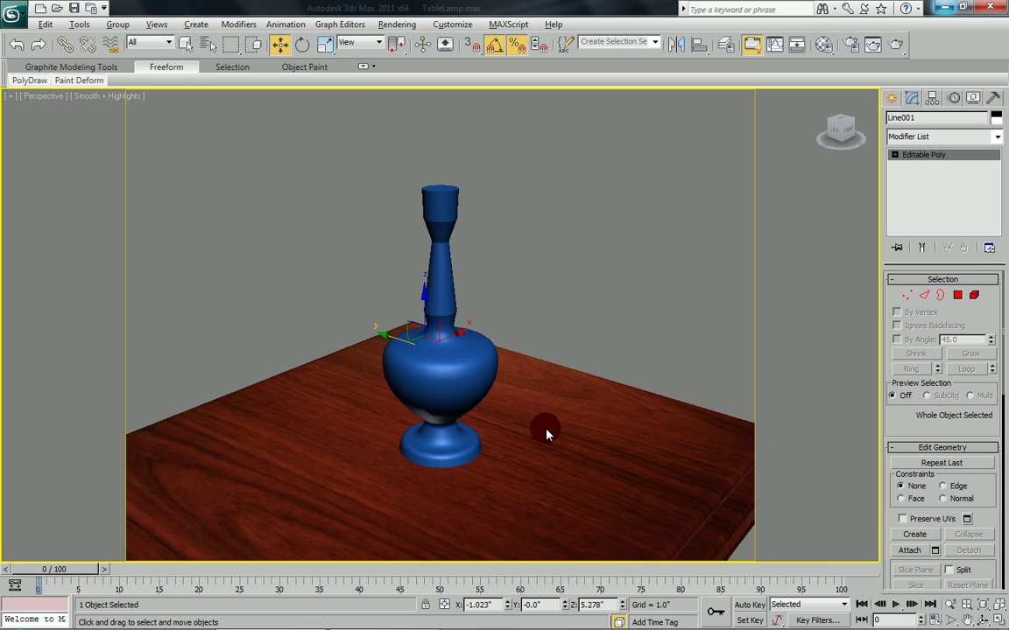
{"action": "middle_click_drag", "start_coordinate": [560, 431], "coordinate": [580, 438], "text": "alt"}
{"action": "scroll", "coordinate": [552, 412], "scroll_direction": "up", "scroll_amount": 4}
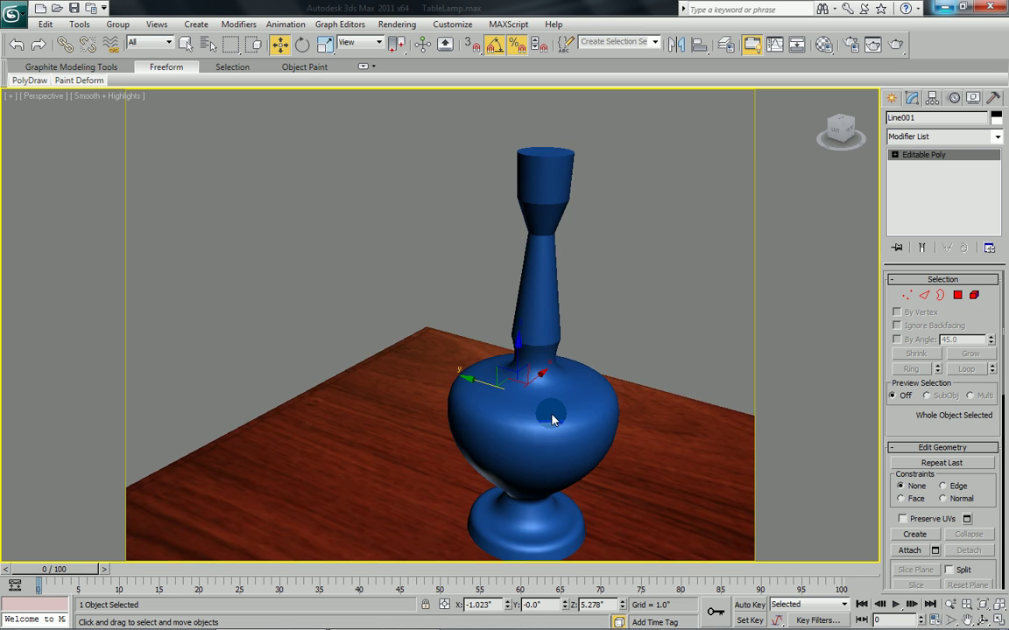
{"action": "middle_click_drag", "start_coordinate": [511, 372], "coordinate": [531, 396], "text": "alt"}
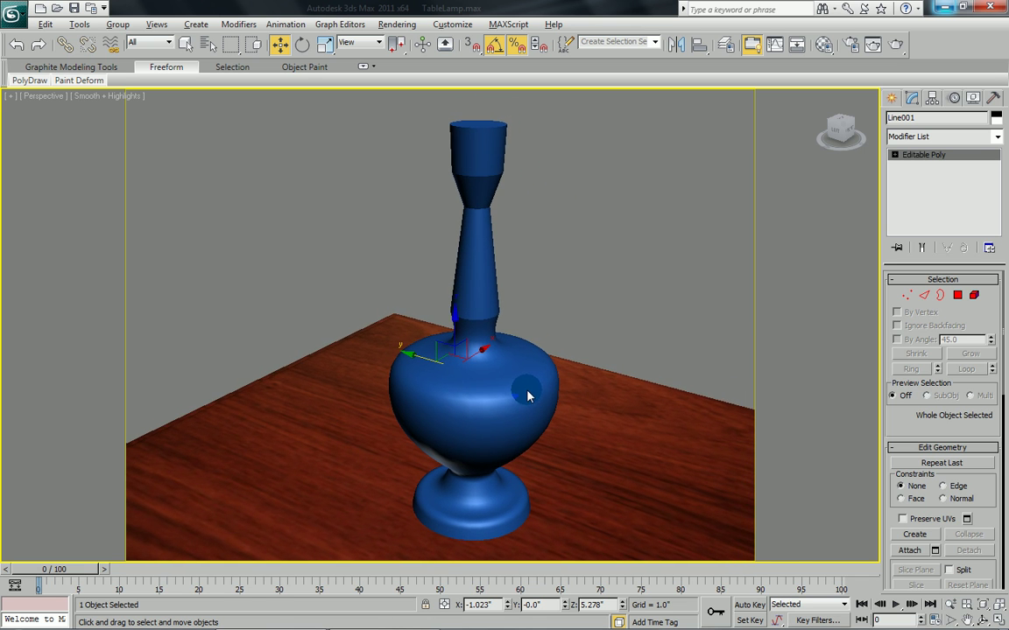
{"action": "key", "text": "alt+w"}
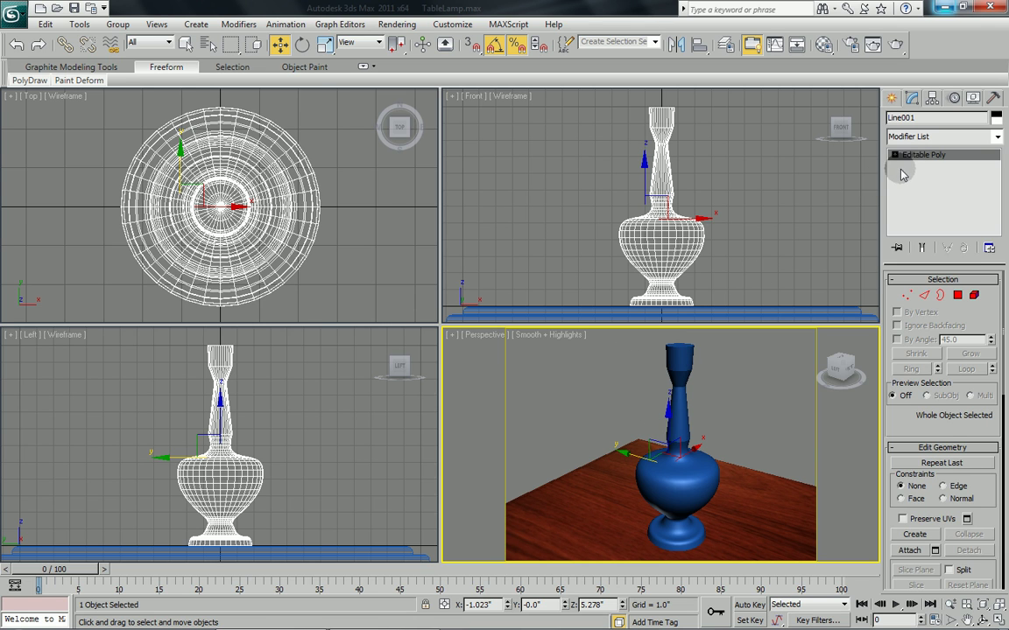
Draw Tube001 in the Top view around the lamp base, with radii 4.093" and 3.919"
{"action": "left_click", "coordinate": [893, 98]}
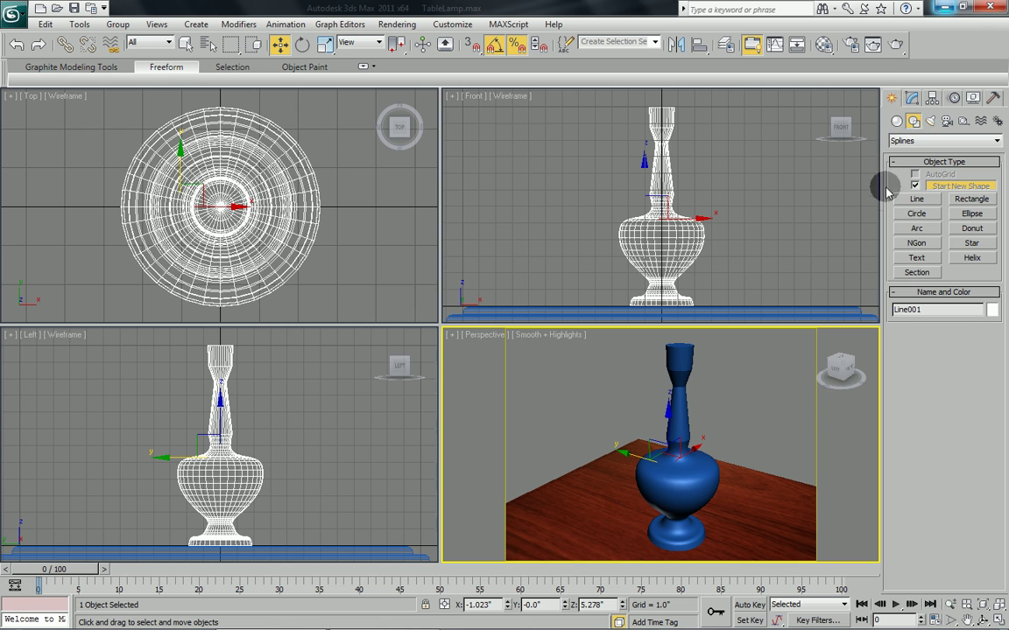
{"action": "left_click", "coordinate": [897, 123]}
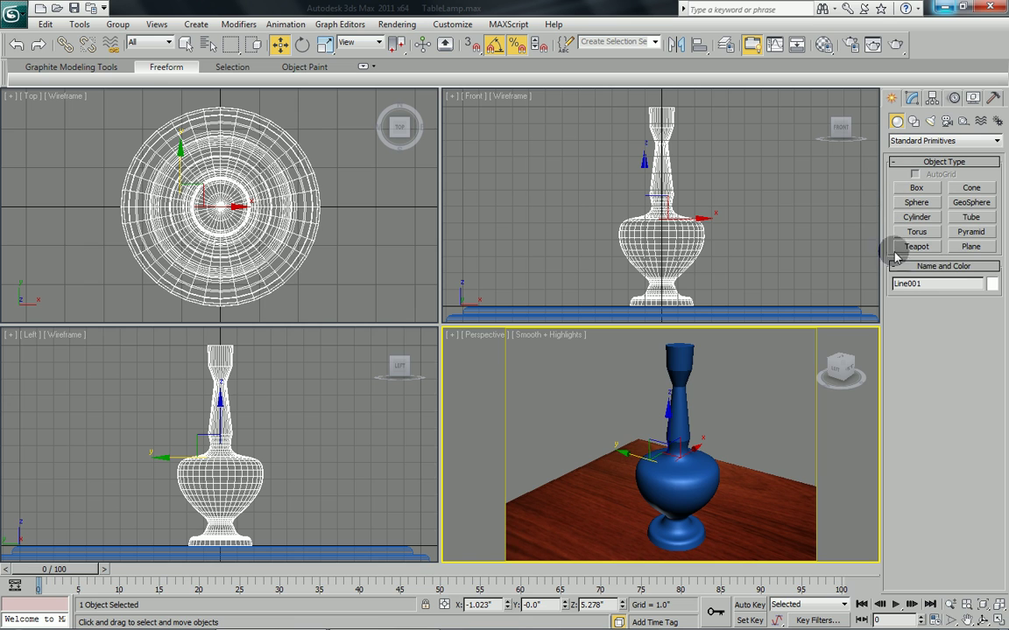
{"action": "left_click", "coordinate": [970, 218]}
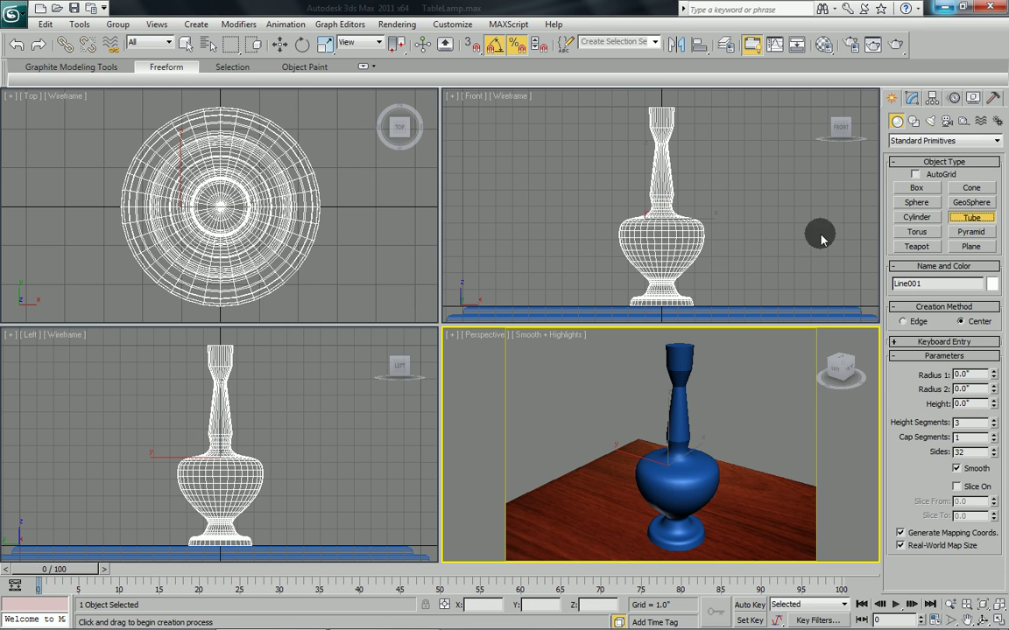
{"action": "left_click", "coordinate": [224, 213]}
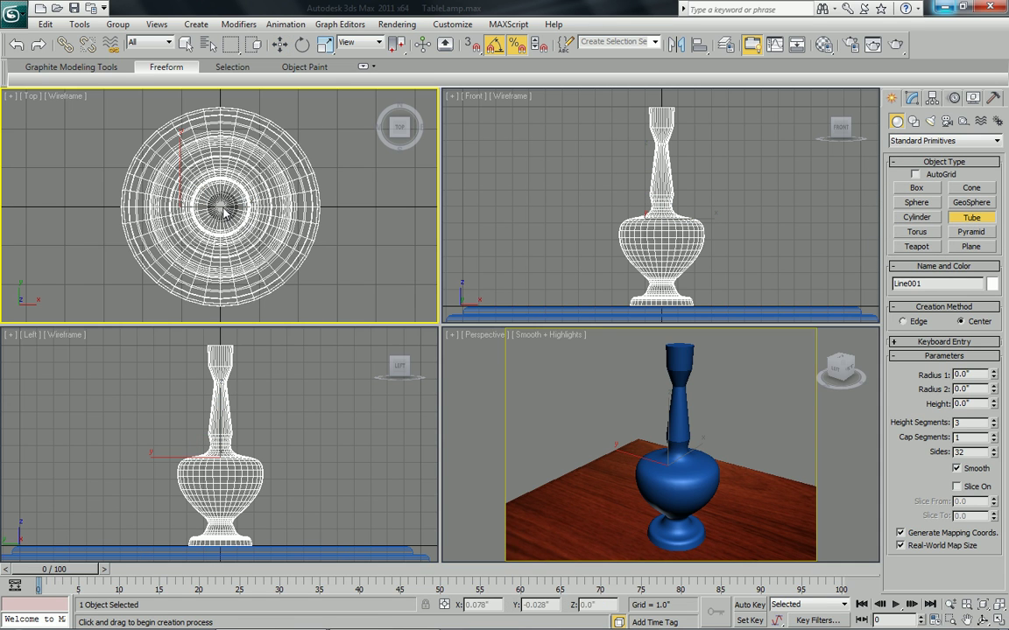
{"action": "key", "text": "alt"}
{"action": "left_click_drag", "start_coordinate": [221, 211], "coordinate": [331, 329]}
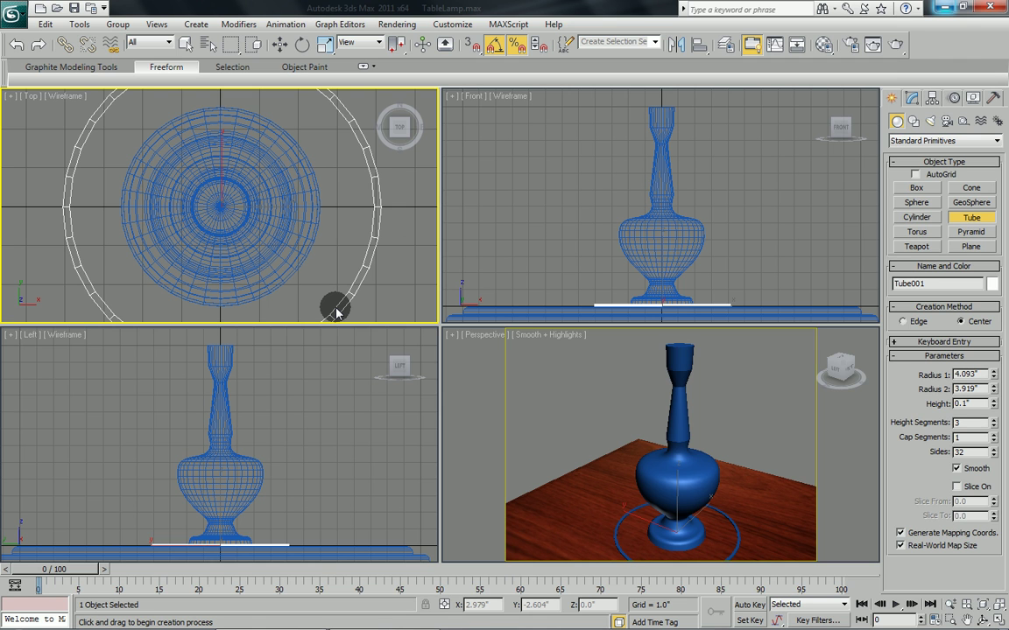
{"action": "left_click", "coordinate": [336, 313]}
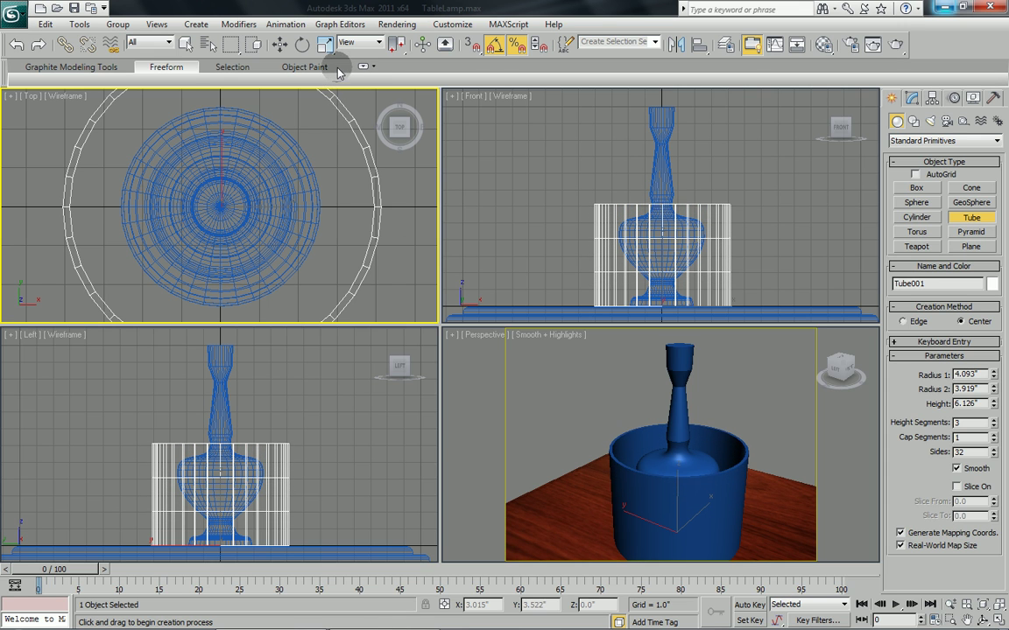
Finish the tube, lift it over the stem top in the Front view, and open its parameters
{"action": "left_click", "coordinate": [347, 24]}
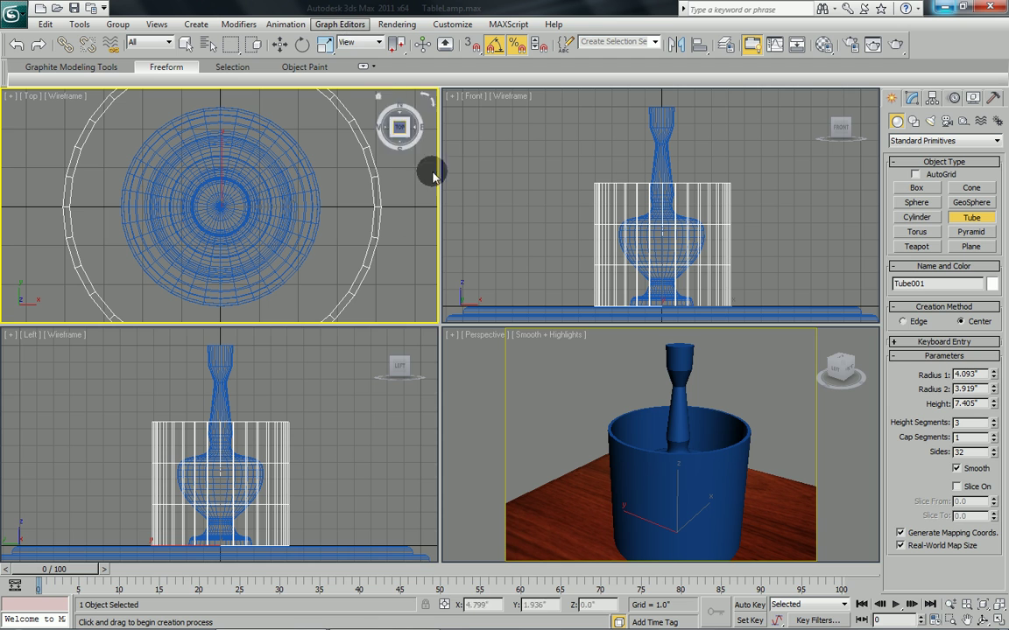
{"action": "left_click", "coordinate": [280, 44]}
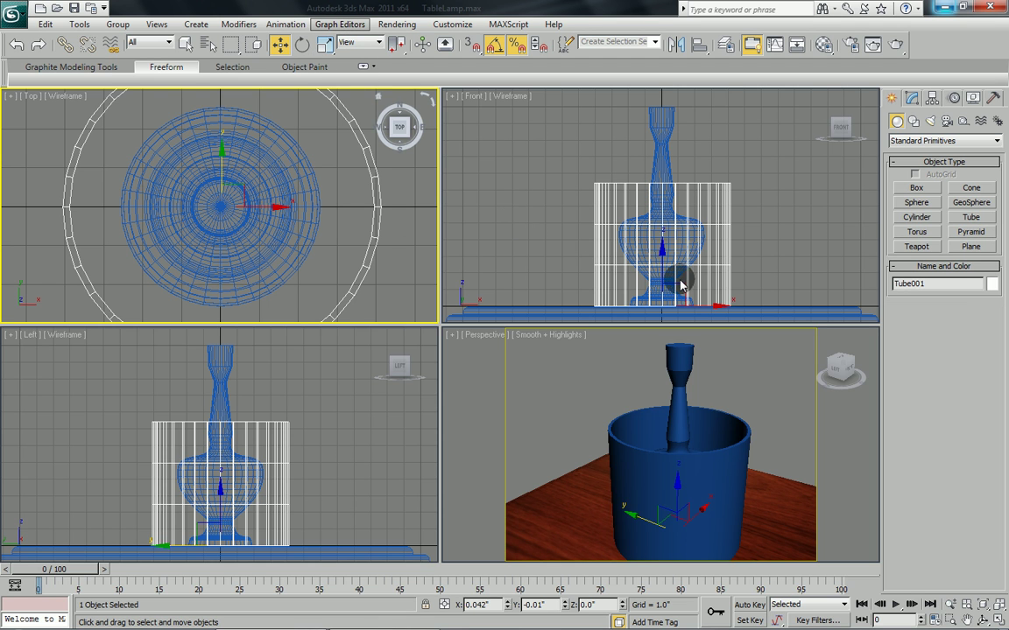
{"action": "left_click", "coordinate": [690, 252]}
{"action": "left_click_drag", "start_coordinate": [660, 263], "coordinate": [664, 149]}
{"action": "middle_click_drag", "start_coordinate": [743, 198], "coordinate": [750, 243]}
{"action": "left_click_drag", "start_coordinate": [664, 189], "coordinate": [669, 171]}
{"action": "left_click", "coordinate": [912, 97]}
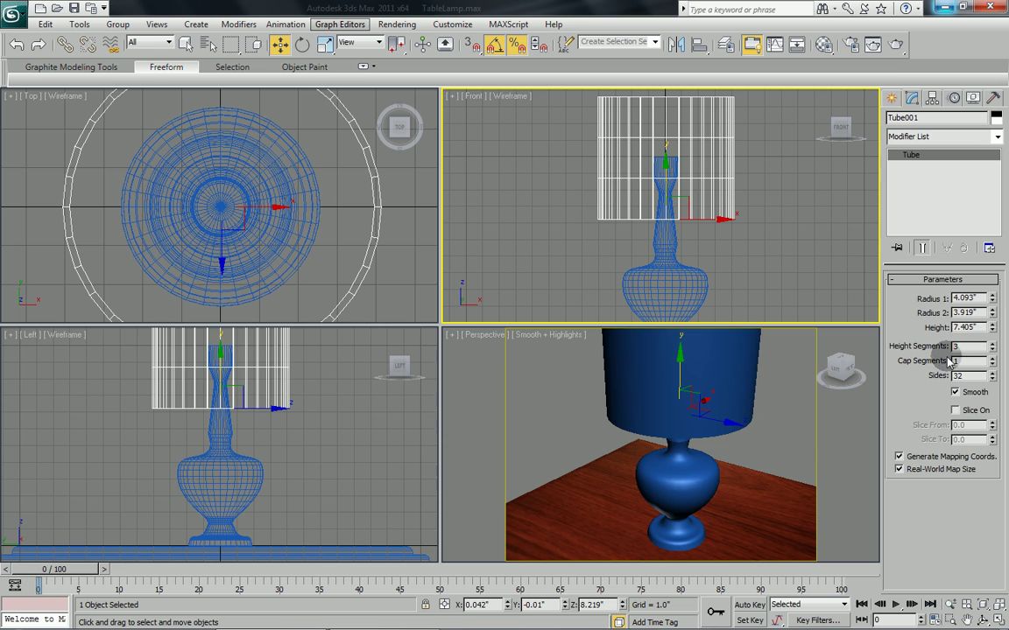
{"action": "double_click", "coordinate": [964, 375]}
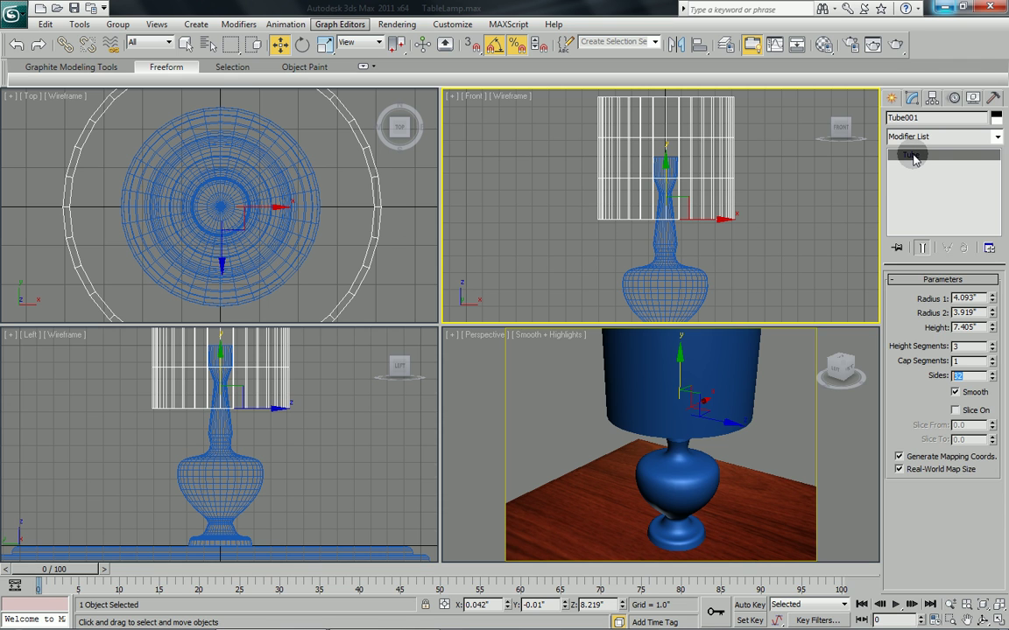
Convert the tube to an Editable Poly and enter Vertex mode
{"action": "right_click", "coordinate": [907, 158]}
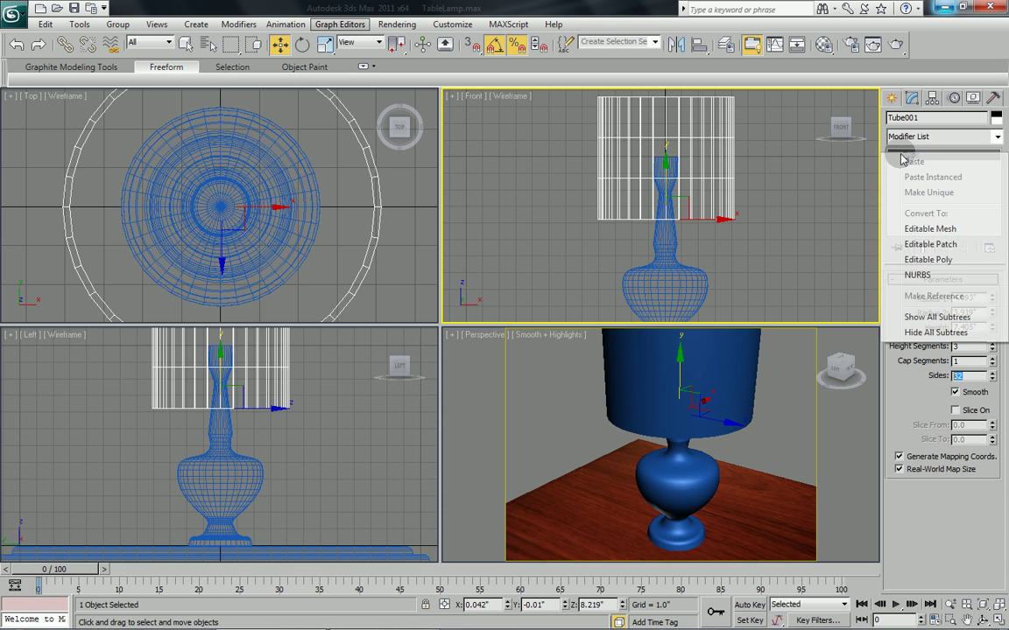
{"action": "left_click", "coordinate": [930, 260]}
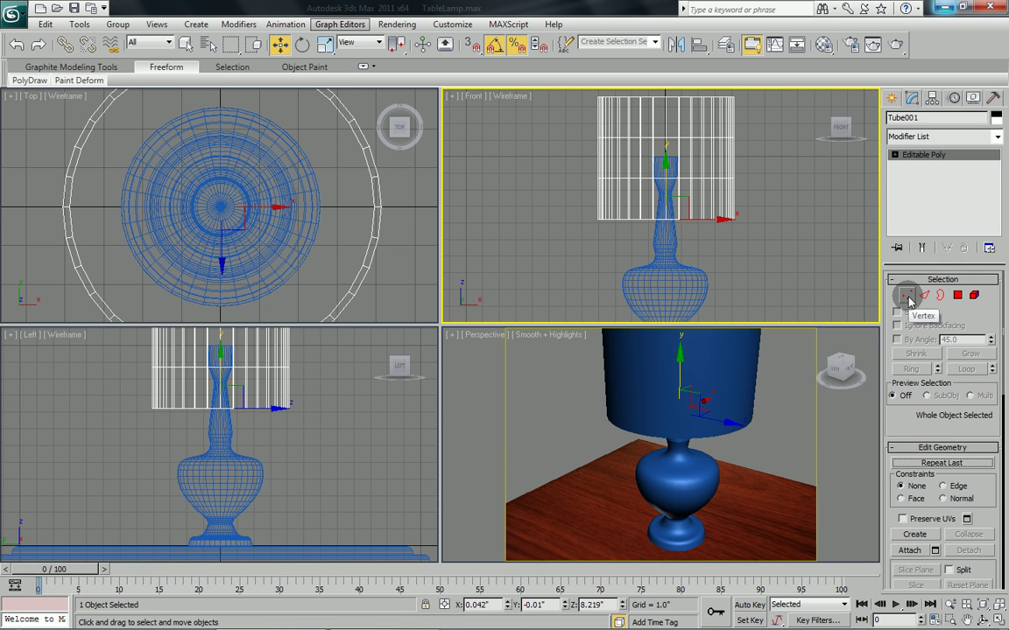
{"action": "left_click", "coordinate": [907, 297]}
Move the upper vertex ring to the shade's top and the middle ring to its bottom edge
{"action": "middle_click_drag", "start_coordinate": [754, 196], "coordinate": [738, 246]}
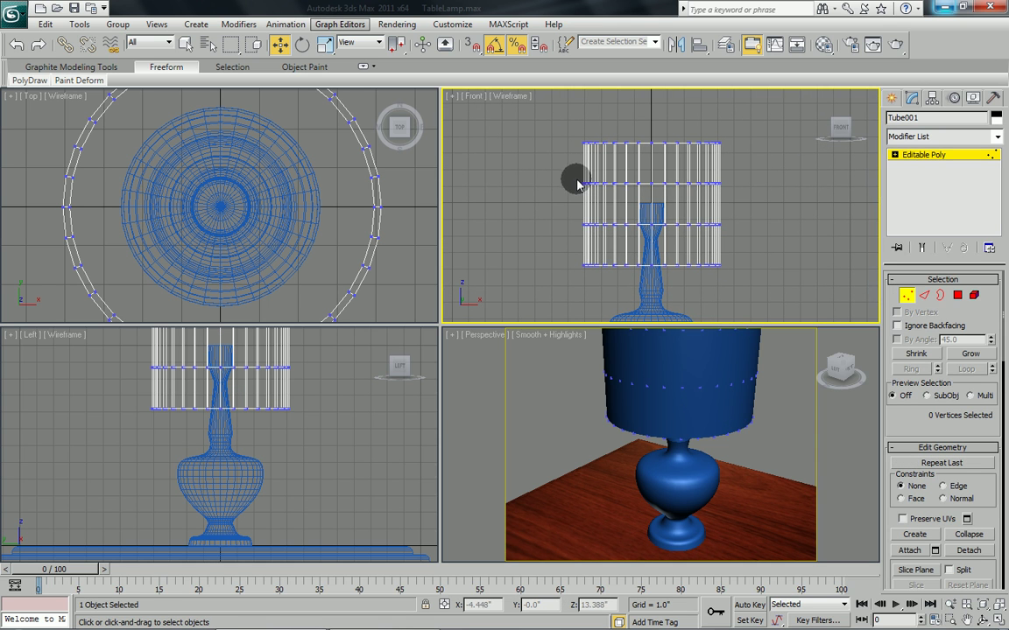
{"action": "left_click_drag", "start_coordinate": [556, 173], "coordinate": [783, 199]}
{"action": "left_click_drag", "start_coordinate": [651, 133], "coordinate": [660, 94]}
{"action": "left_click_drag", "start_coordinate": [550, 203], "coordinate": [765, 239]}
{"action": "left_click_drag", "start_coordinate": [653, 173], "coordinate": [652, 203]}
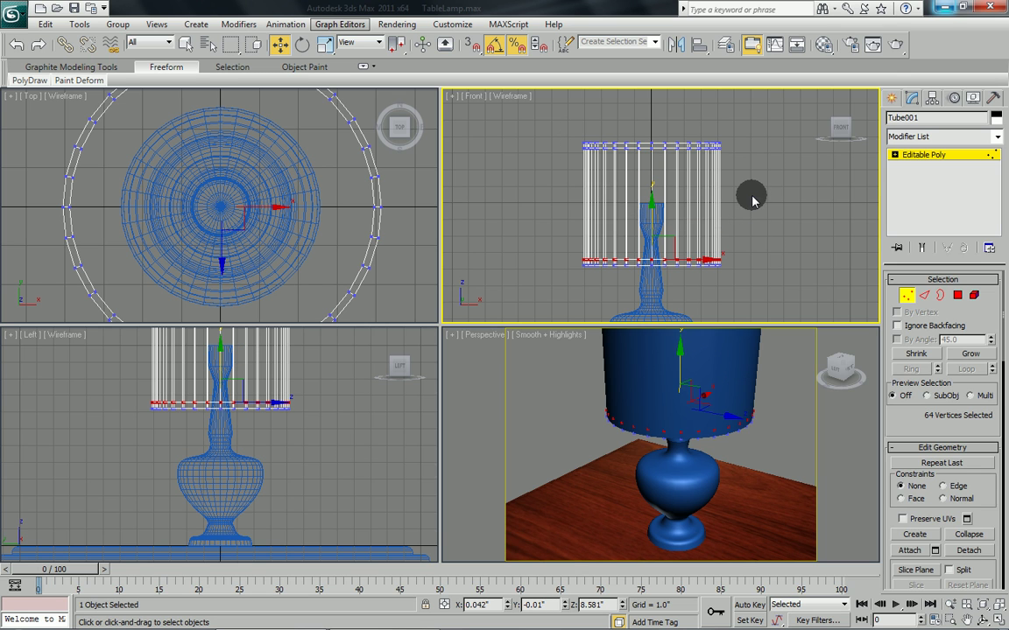
{"action": "middle_click_drag", "start_coordinate": [751, 199], "coordinate": [754, 202]}
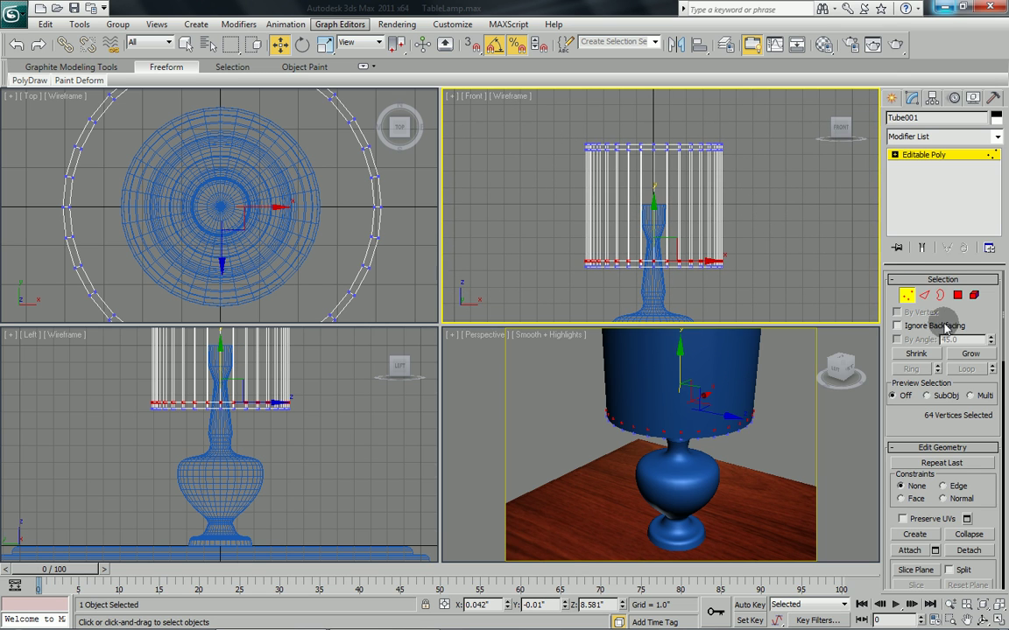
{"action": "left_click", "coordinate": [914, 154]}
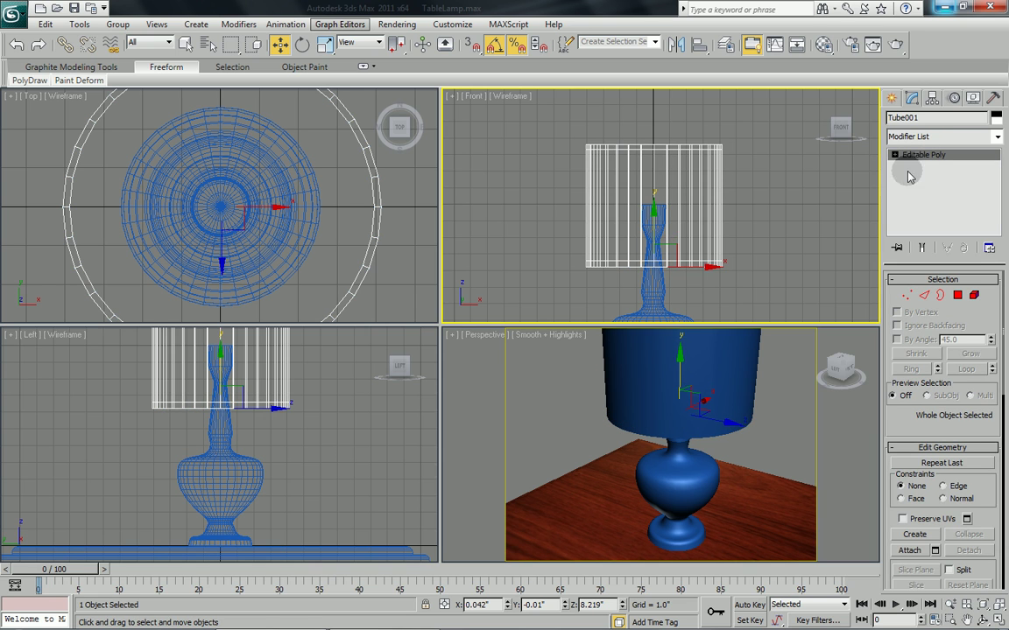
{"action": "scroll", "coordinate": [733, 396], "scroll_direction": "down", "scroll_amount": 5}
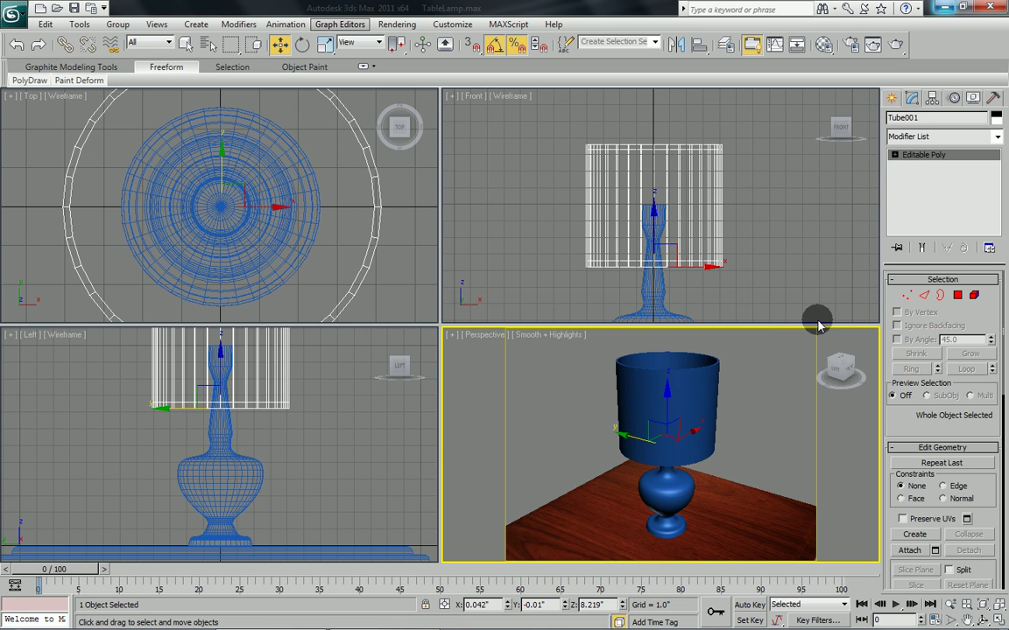
Scale the shade's top vertex rings down to 60% so it tapers like a cone
{"action": "left_click", "coordinate": [906, 295]}
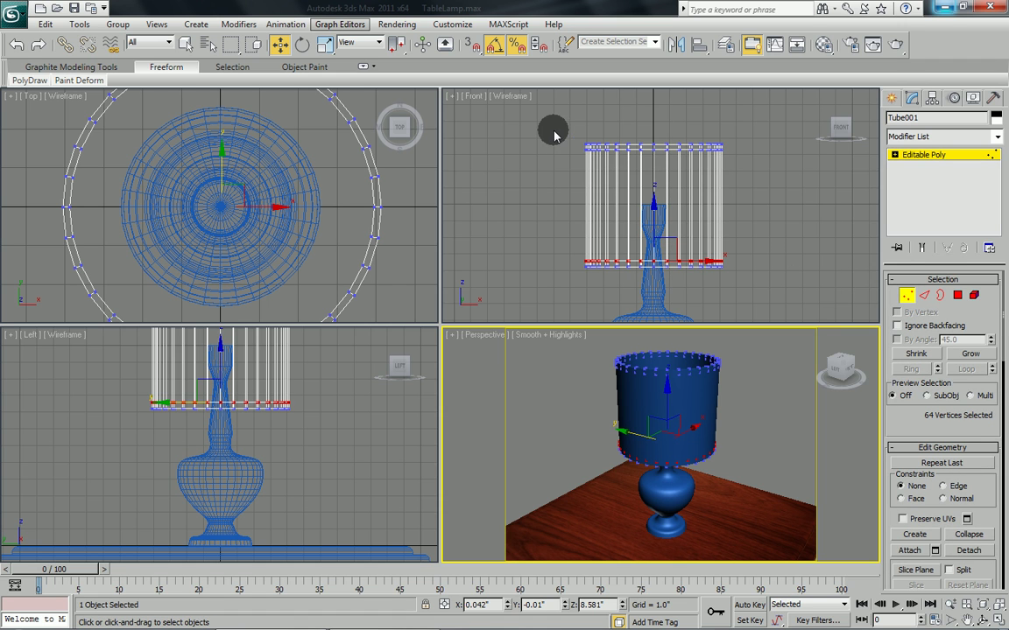
{"action": "left_click_drag", "start_coordinate": [552, 130], "coordinate": [769, 181]}
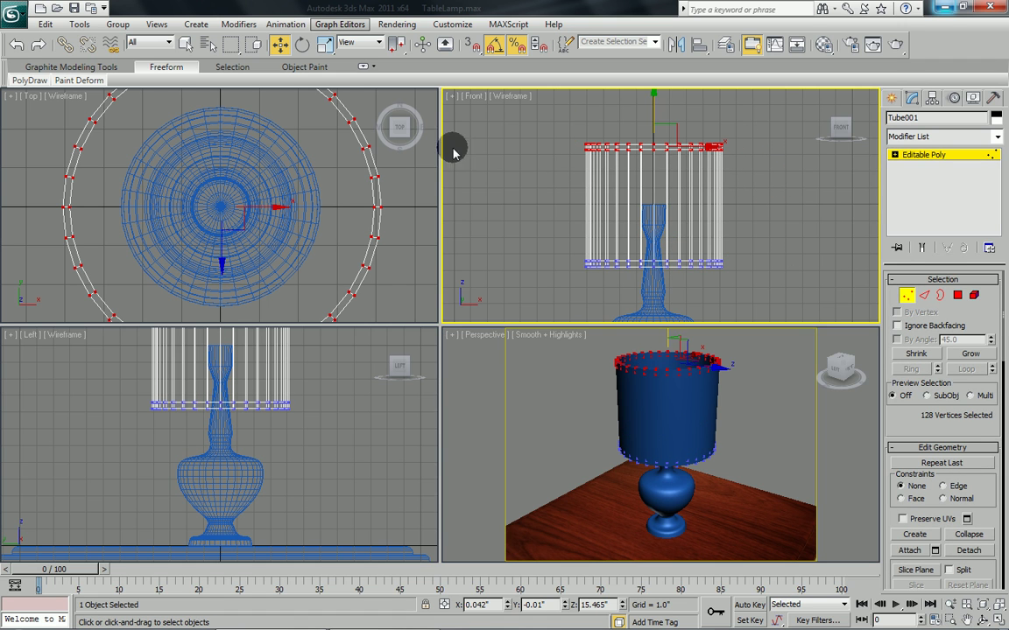
{"action": "left_click", "coordinate": [321, 46]}
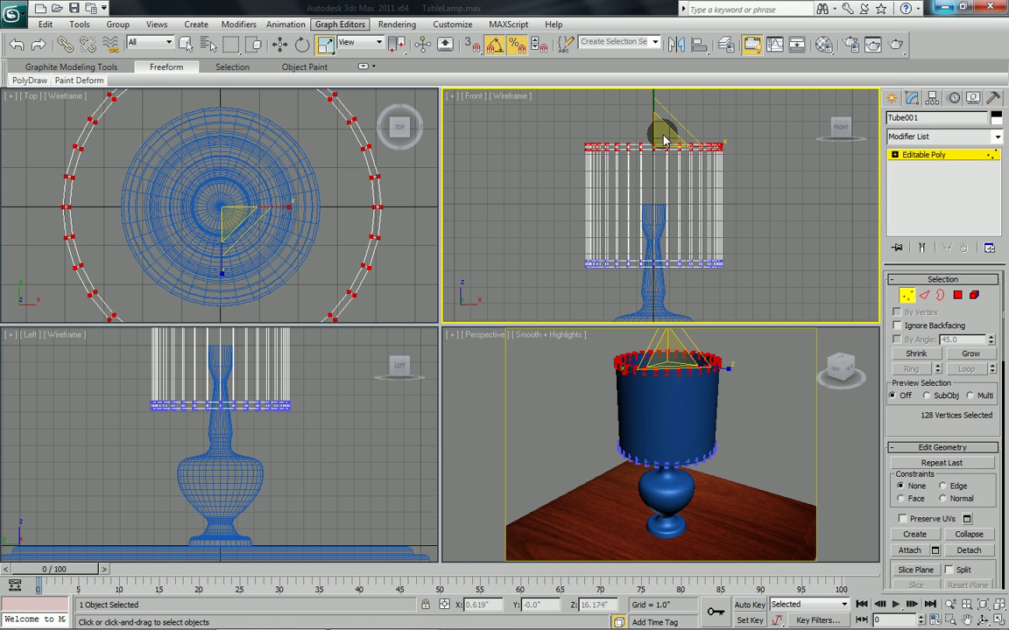
{"action": "left_click_drag", "start_coordinate": [663, 140], "coordinate": [650, 184]}
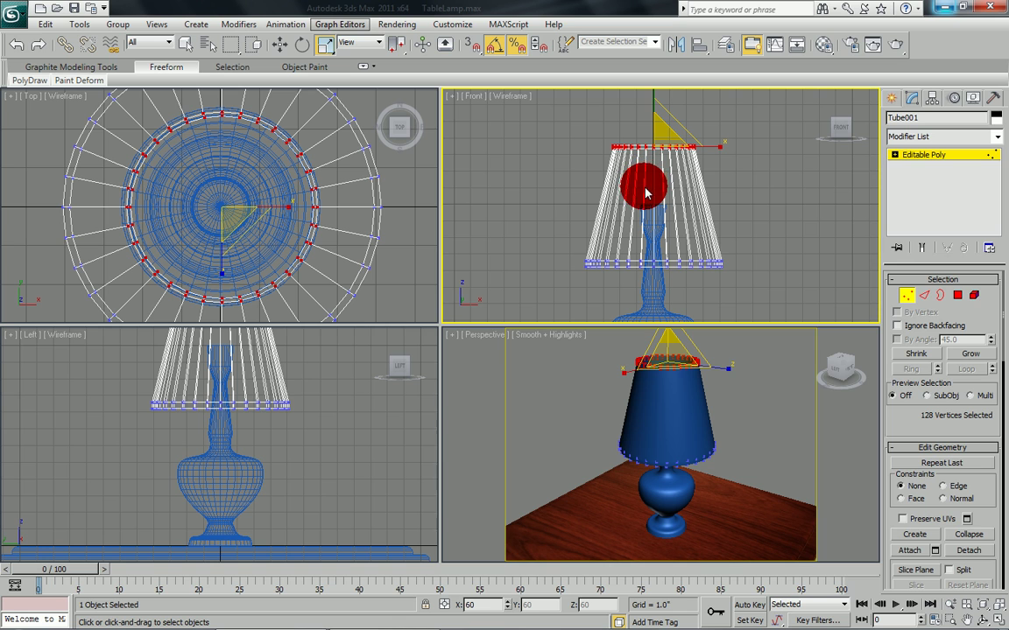
{"action": "left_click_drag", "start_coordinate": [644, 197], "coordinate": [646, 194]}
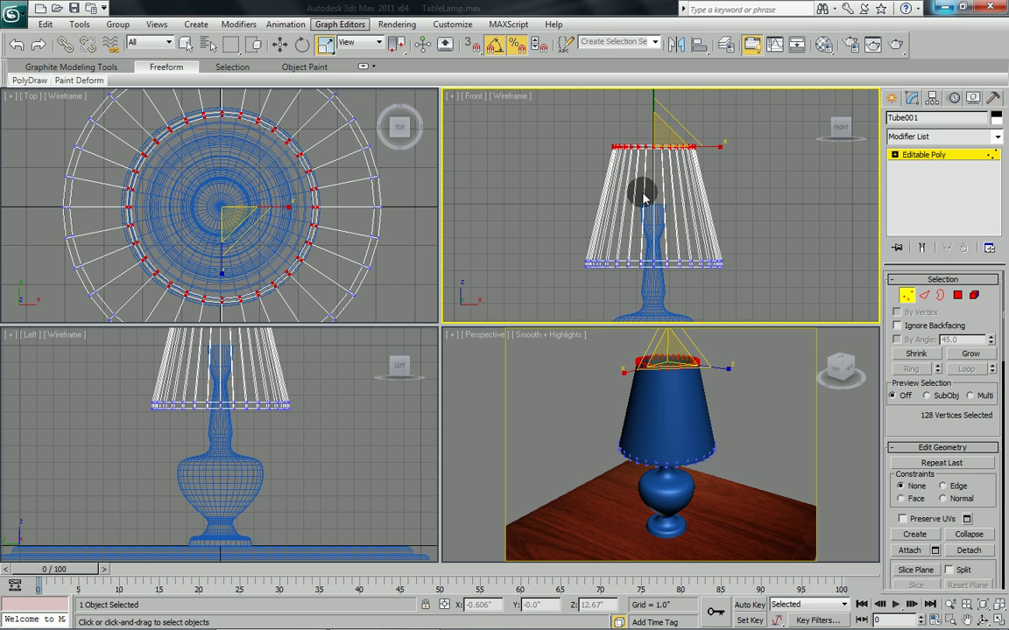
{"action": "left_click", "coordinate": [926, 156]}
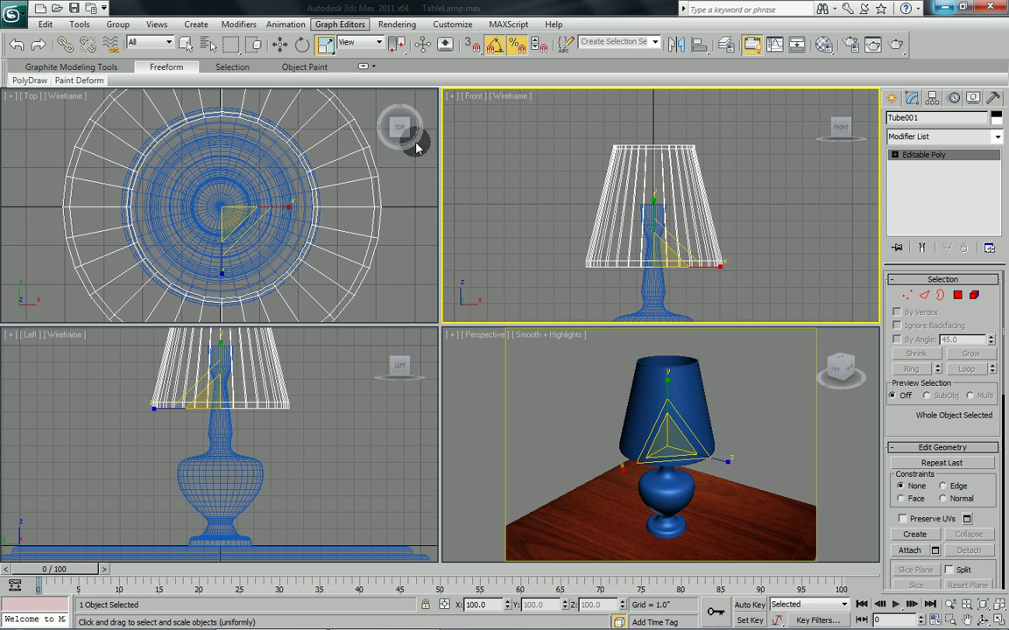
{"action": "left_click", "coordinate": [184, 43]}
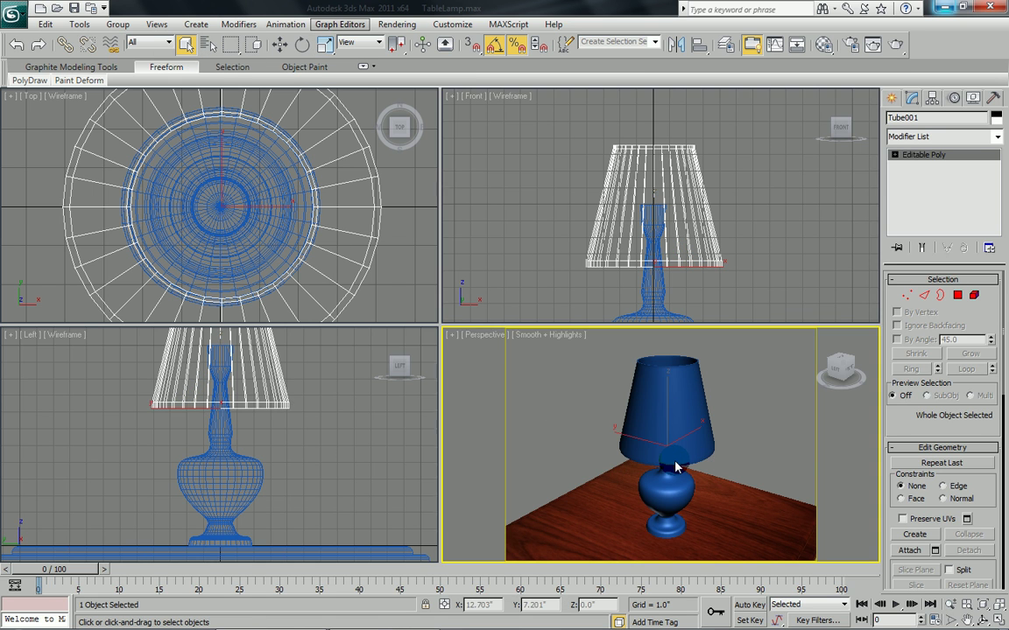
Maximize the Perspective view and orbit low to check the tapered shade
{"action": "key", "text": "alt+w"}
{"action": "left_click", "coordinate": [507, 397]}
{"action": "mouse_move", "coordinate": [523, 391]}
{"action": "middle_mouse_down", "text": "alt"}
{"action": "mouse_move", "coordinate": [473, 405]}
{"action": "mouse_move", "coordinate": [417, 357]}
{"action": "mouse_move", "coordinate": [443, 387]}
{"action": "mouse_move", "coordinate": [537, 390]}
{"action": "middle_mouse_up", "text": "alt"}
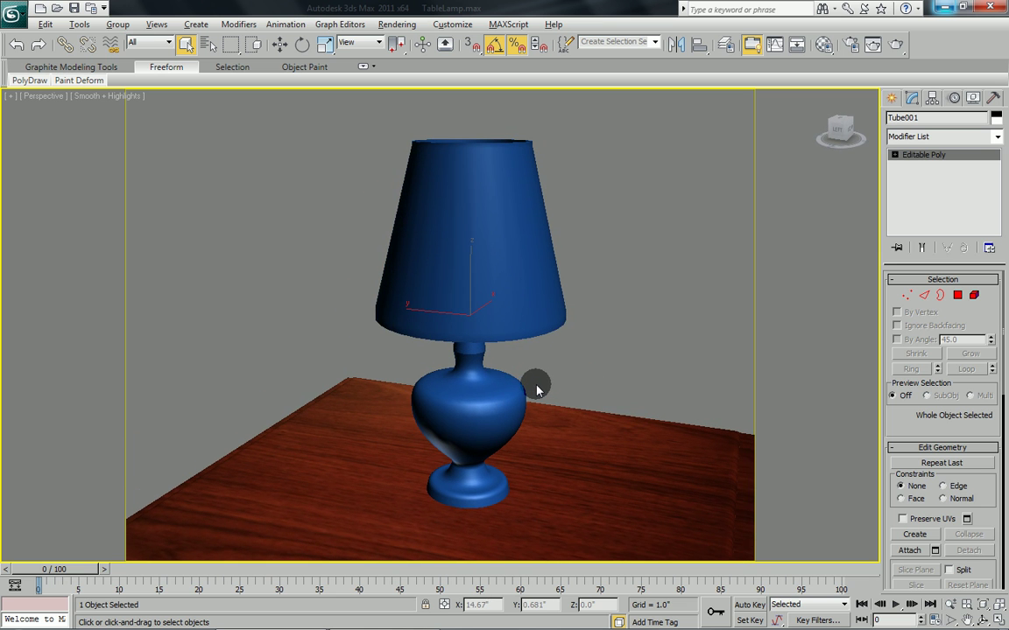
{"action": "key", "text": "alt+w"}
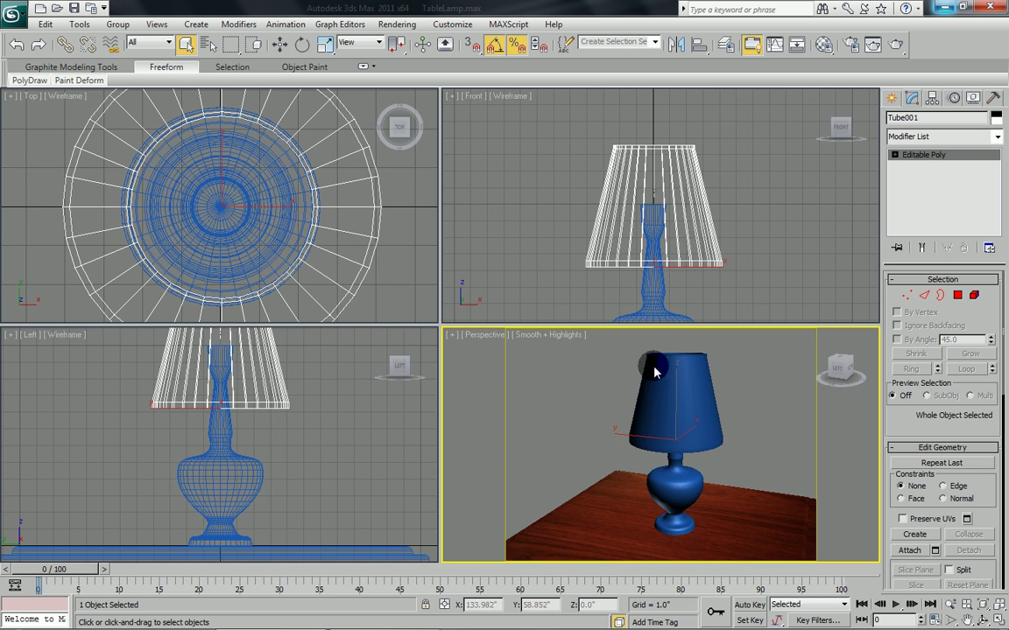
Choose VRayLight from the VRay light category in the Create panel
{"action": "mouse_move", "coordinate": [764, 227]}
{"action": "middle_mouse_down"}
{"action": "mouse_move", "coordinate": [765, 180]}
{"action": "mouse_move", "coordinate": [741, 209]}
{"action": "mouse_move", "coordinate": [770, 248]}
{"action": "mouse_move", "coordinate": [796, 228]}
{"action": "mouse_move", "coordinate": [787, 224]}
{"action": "middle_mouse_up"}
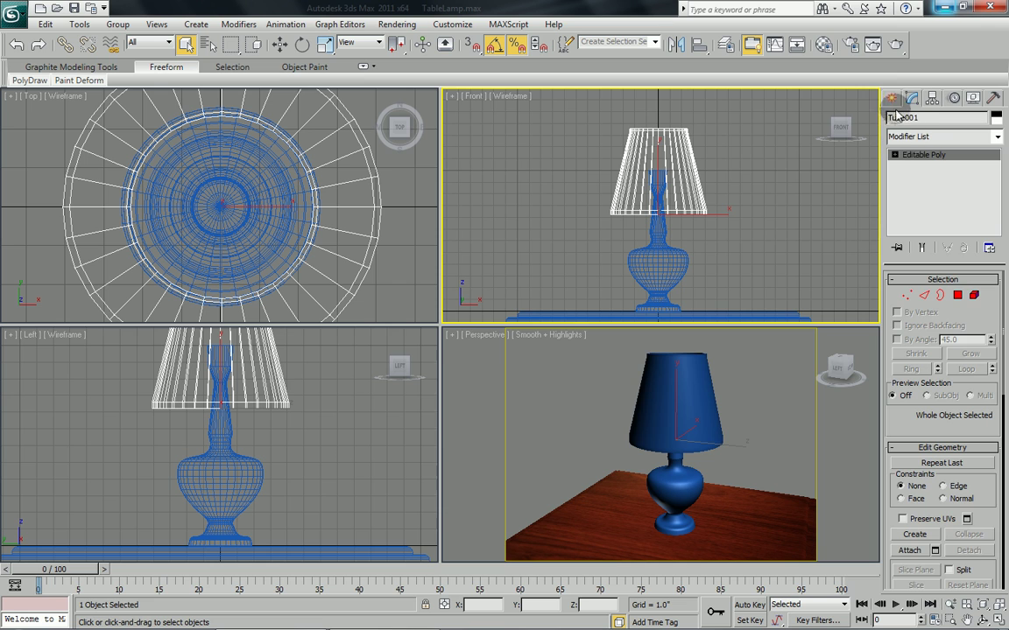
{"action": "left_click", "coordinate": [892, 99]}
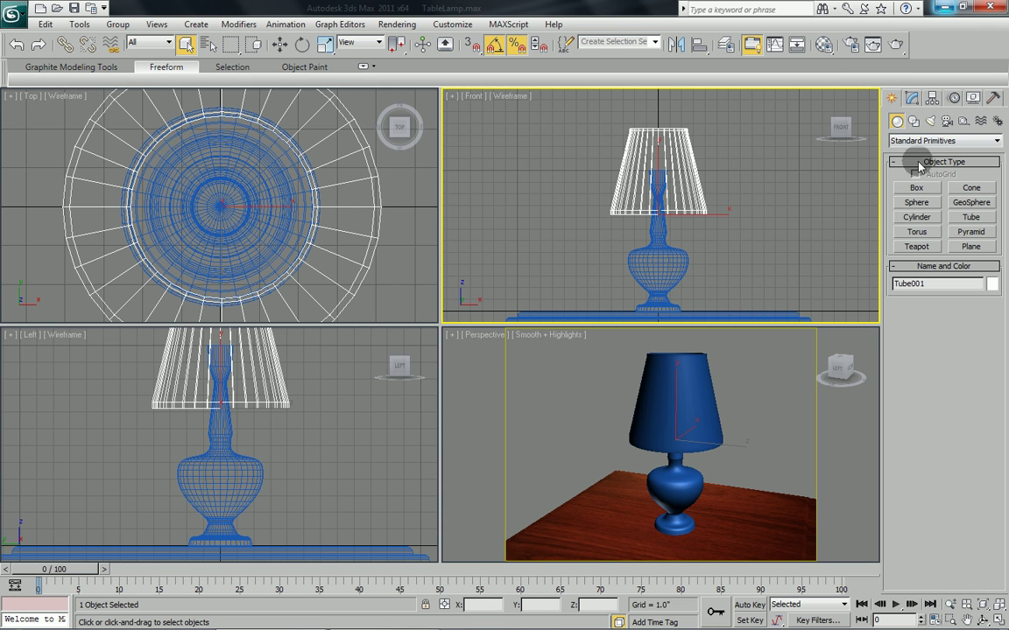
{"action": "left_click", "coordinate": [930, 122]}
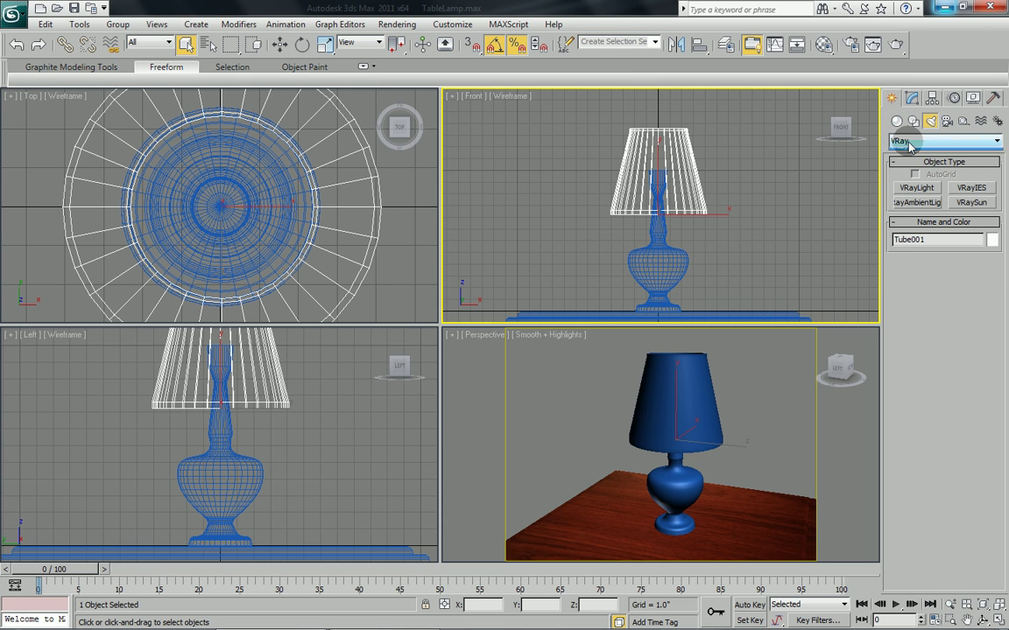
{"action": "left_click", "coordinate": [909, 141]}
{"action": "left_click", "coordinate": [902, 172]}
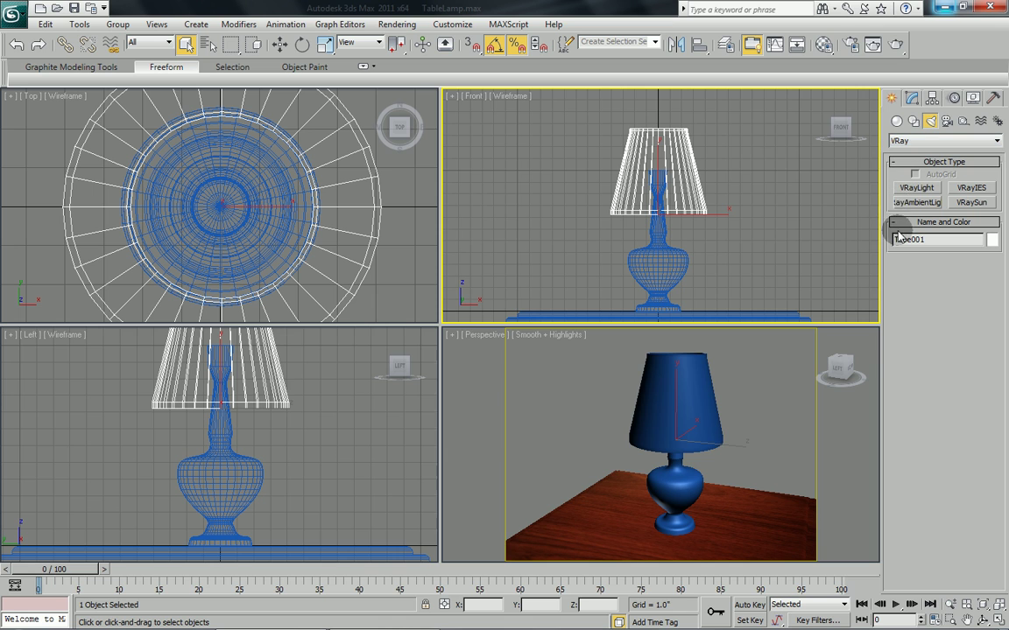
{"action": "left_click", "coordinate": [920, 188]}
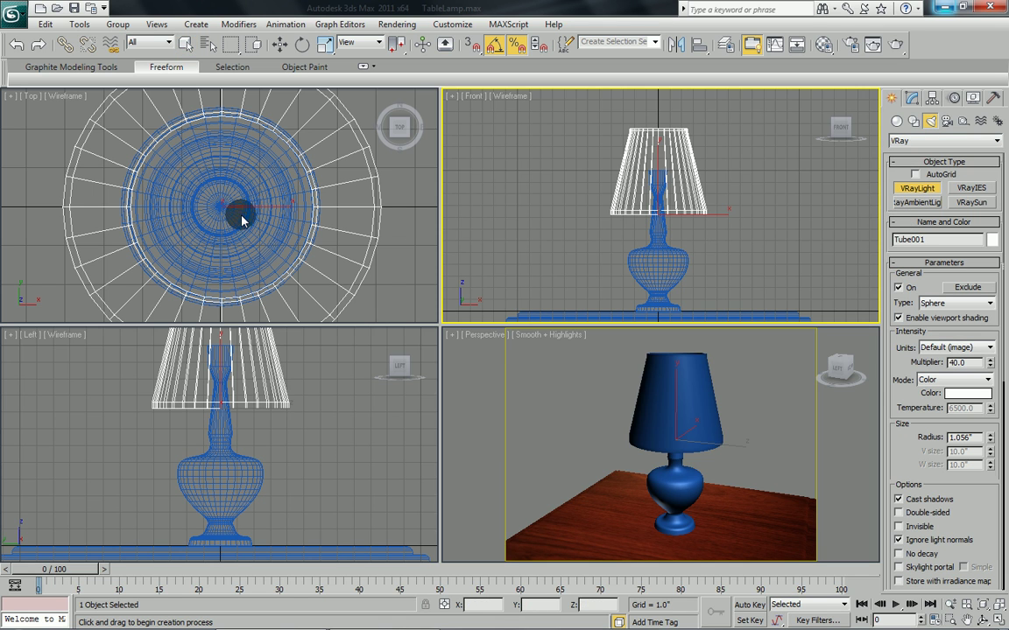
Set the light type to Sphere and draw a sphere light at the lamp's centre in Top view
{"action": "left_click", "coordinate": [948, 305]}
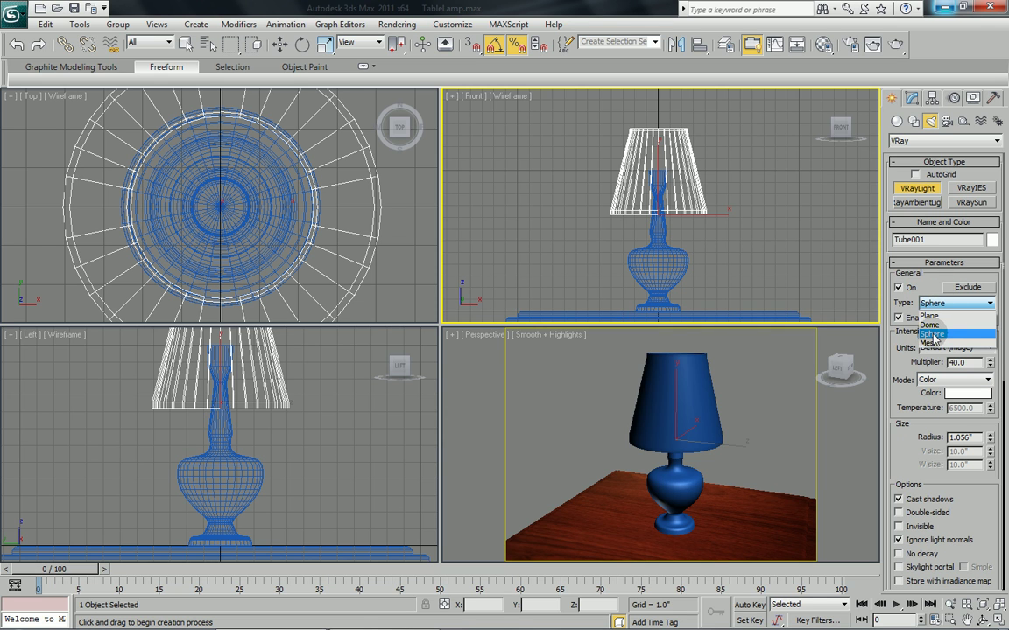
{"action": "left_click", "coordinate": [931, 335]}
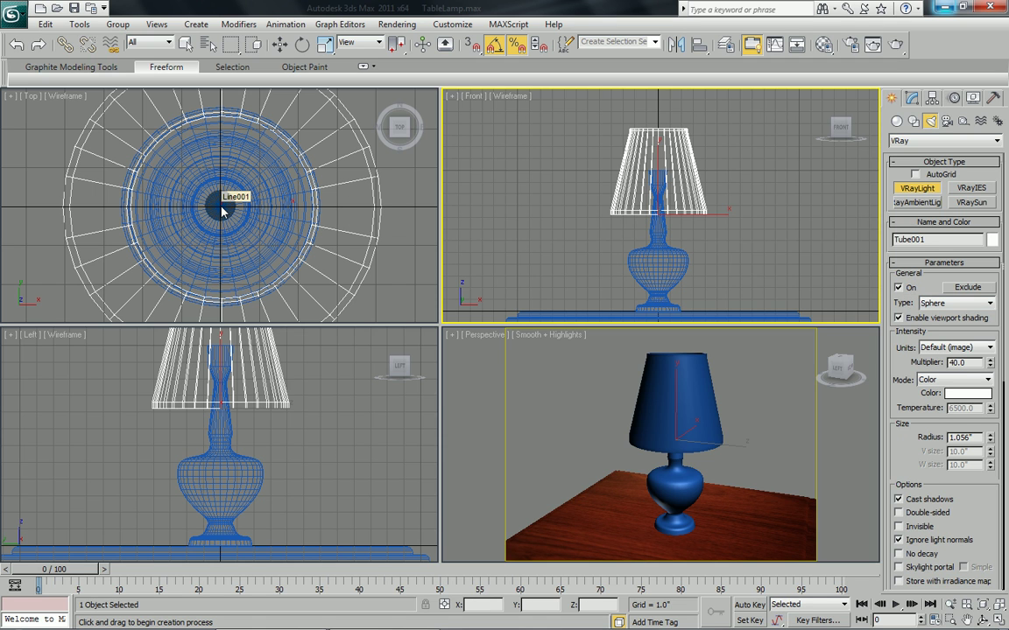
{"action": "left_click_drag", "start_coordinate": [221, 210], "coordinate": [235, 252]}
{"action": "right_click", "coordinate": [236, 248]}
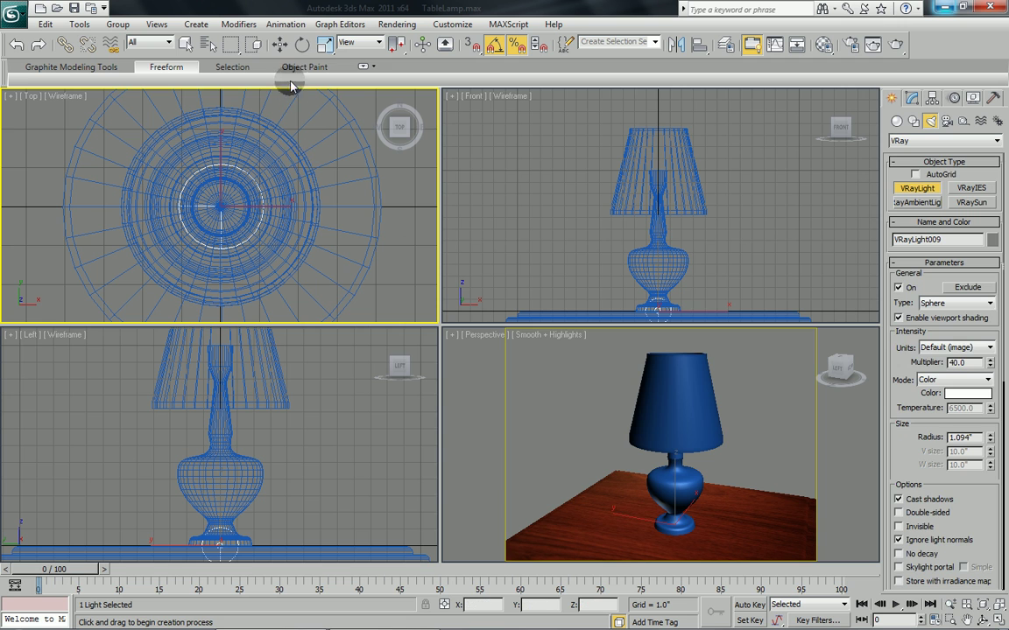
{"action": "left_click", "coordinate": [280, 46]}
Raise VRayLight009 to Z 12.686" inside the shade and confirm its multiplier of 40
{"action": "left_click", "coordinate": [653, 247]}
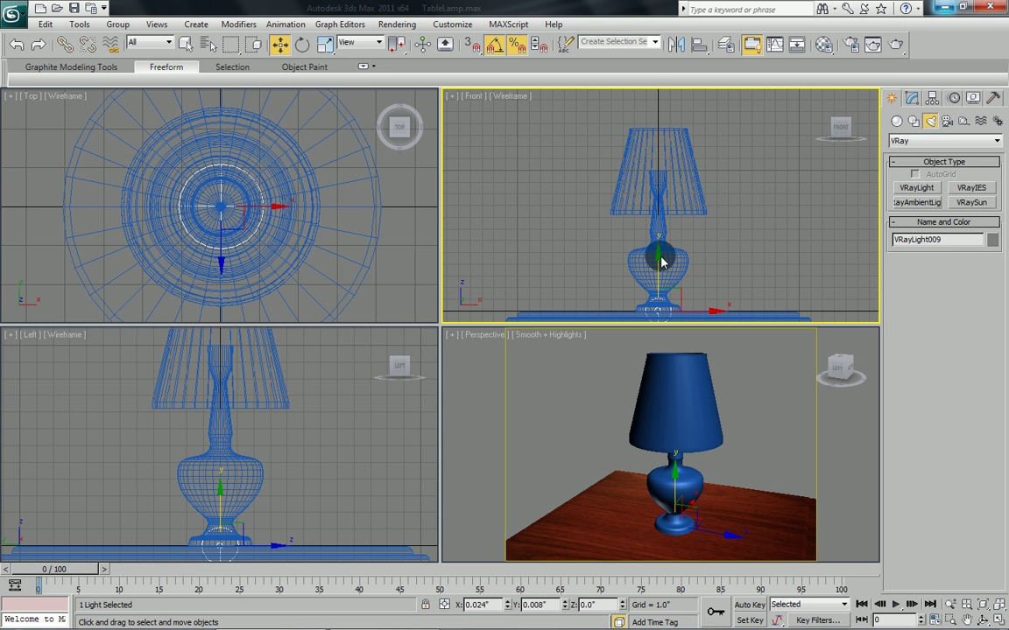
{"action": "left_click_drag", "start_coordinate": [660, 266], "coordinate": [659, 114]}
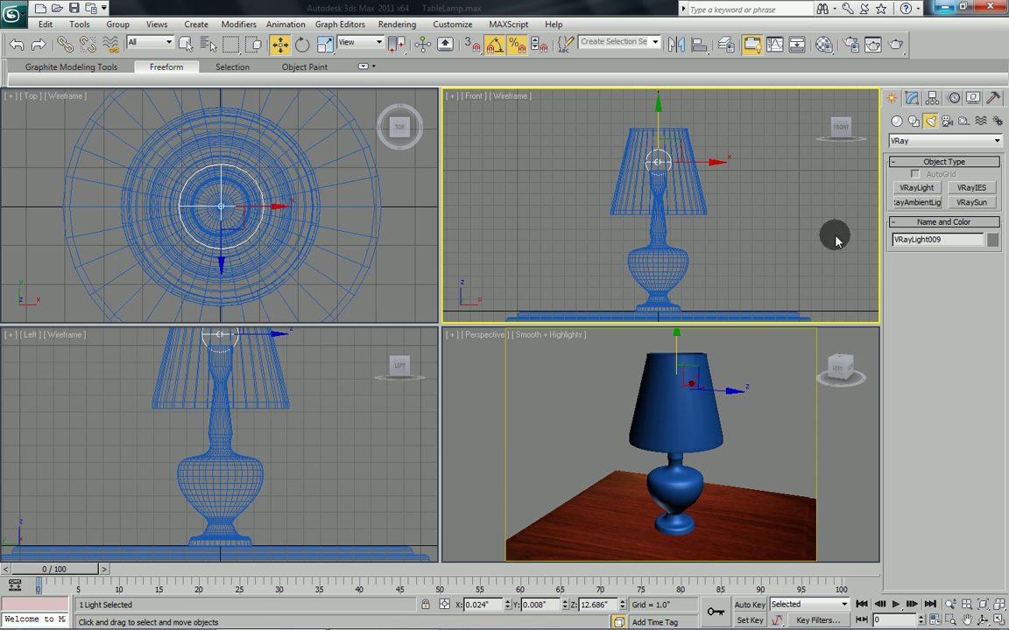
{"action": "left_click", "coordinate": [911, 98]}
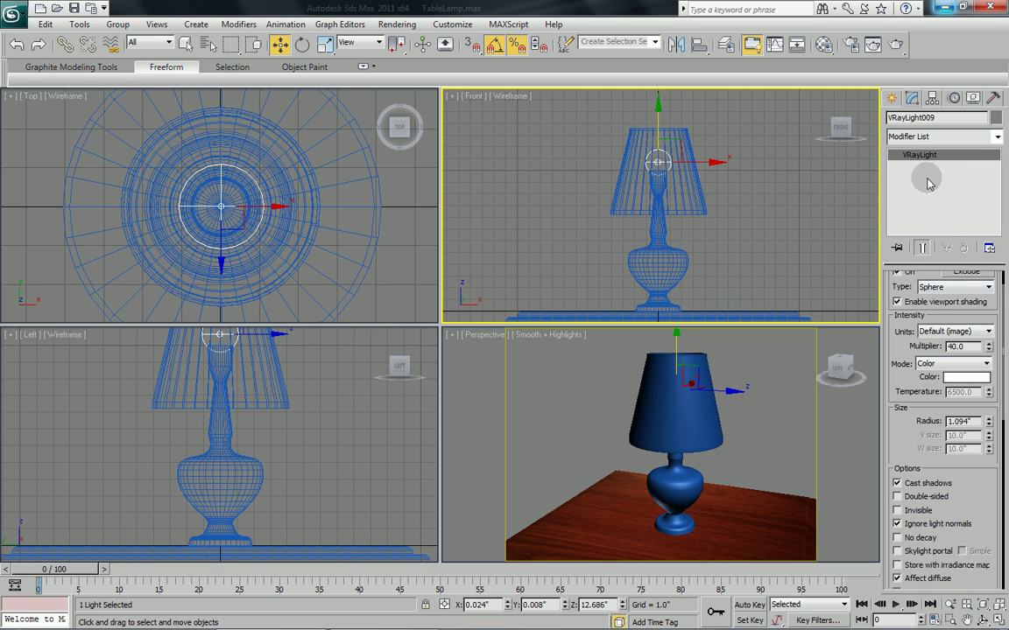
{"action": "left_click", "coordinate": [928, 364]}
{"action": "left_click", "coordinate": [919, 377]}
{"action": "left_click_drag", "start_coordinate": [912, 350], "coordinate": [911, 335]}
{"action": "double_click", "coordinate": [963, 333]}
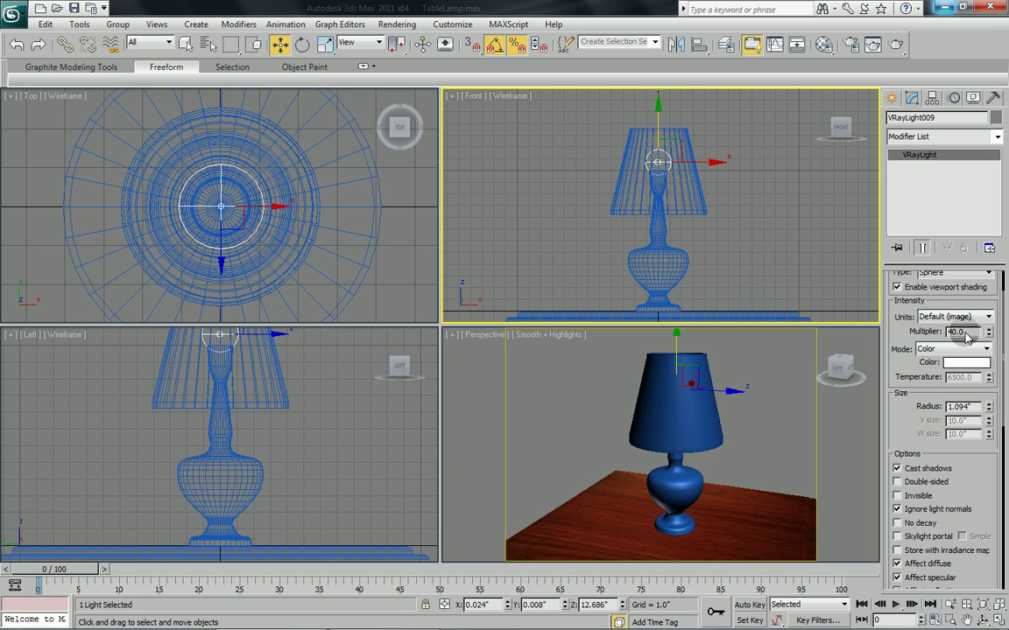
{"action": "key", "text": "Tab"}
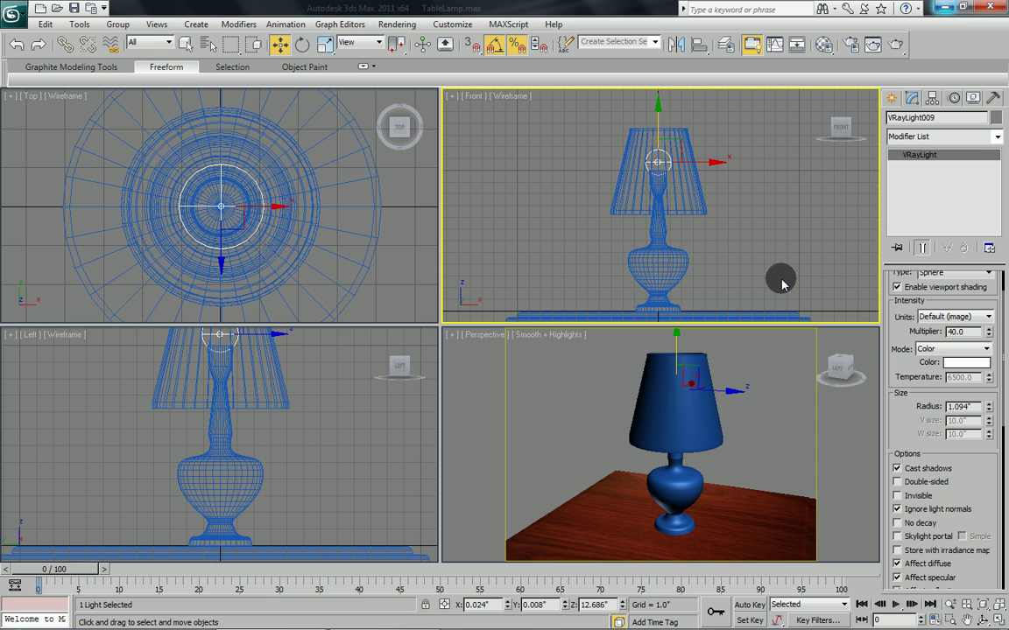
Assign the white Lamp VRayFastSSS2 material to the vase-shaped lamp base
{"action": "left_click", "coordinate": [824, 46]}
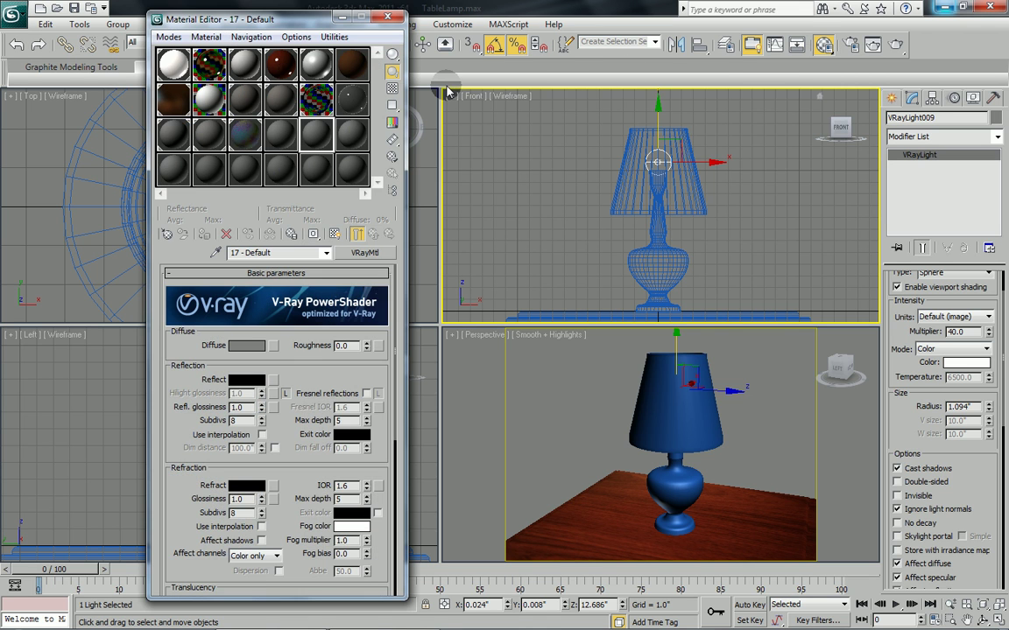
{"action": "left_click_drag", "start_coordinate": [295, 24], "coordinate": [326, 19]}
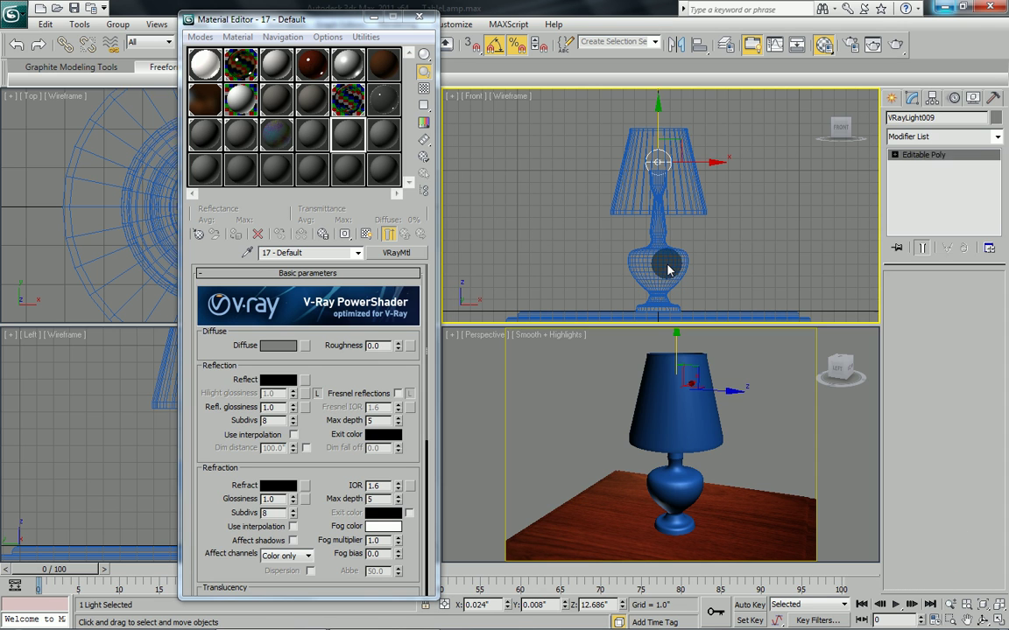
{"action": "left_click", "coordinate": [663, 265]}
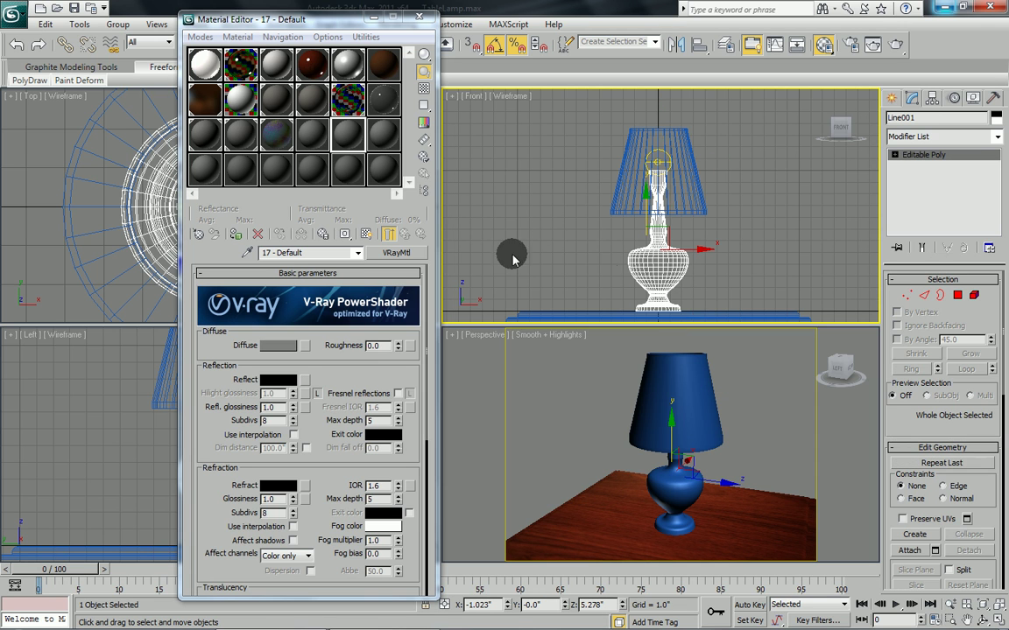
{"action": "left_click", "coordinate": [205, 66]}
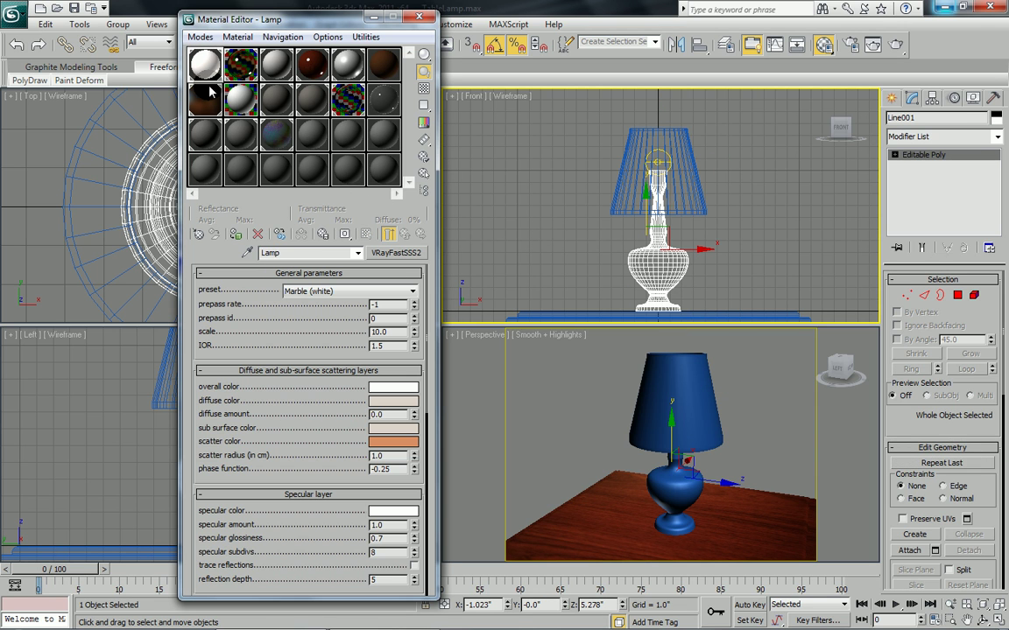
{"action": "left_click", "coordinate": [237, 235]}
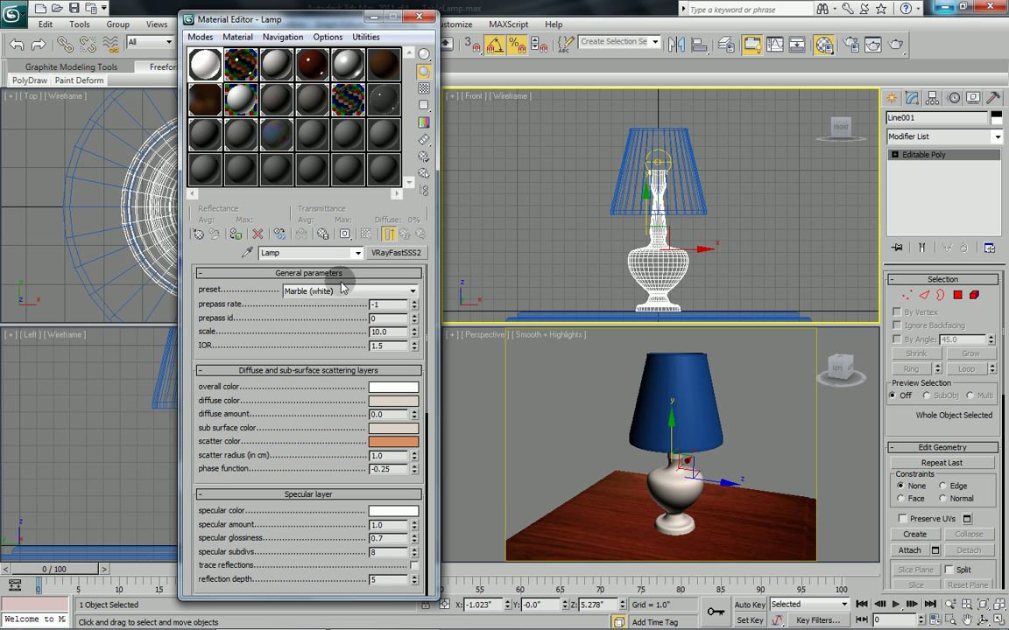
{"action": "left_click", "coordinate": [674, 169]}
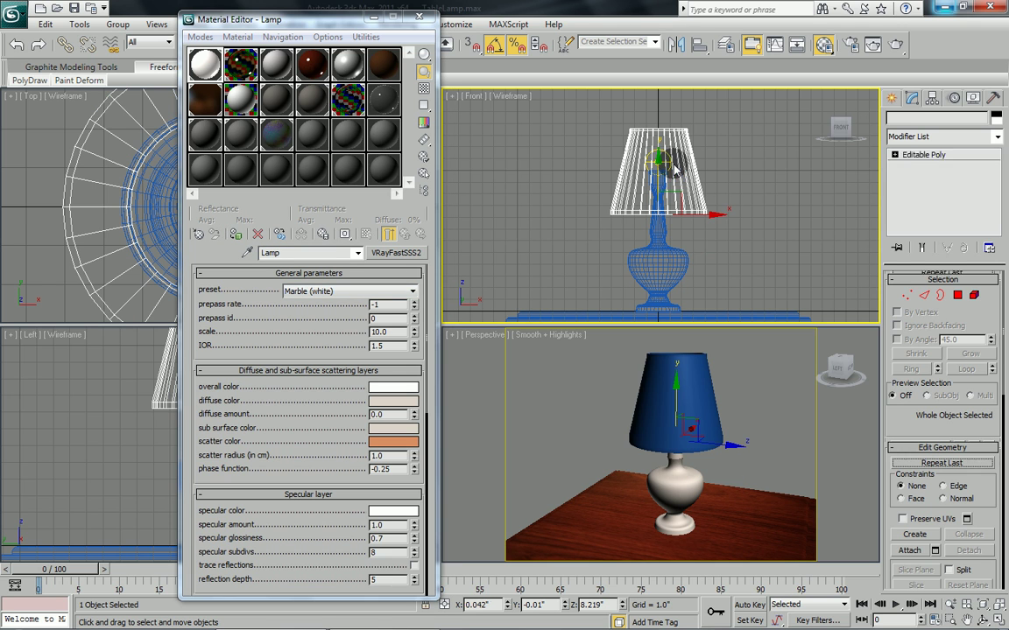
Select the lampshade's top rim polygons and assign them the Brass material
{"action": "left_click", "coordinate": [958, 297]}
{"action": "scroll", "coordinate": [702, 196], "scroll_direction": "up", "scroll_amount": 3}
{"action": "scroll", "coordinate": [701, 227], "scroll_direction": "up", "scroll_amount": 1}
{"action": "scroll", "coordinate": [603, 189], "scroll_direction": "up", "scroll_amount": 3}
{"action": "left_click_drag", "start_coordinate": [543, 181], "coordinate": [734, 181]}
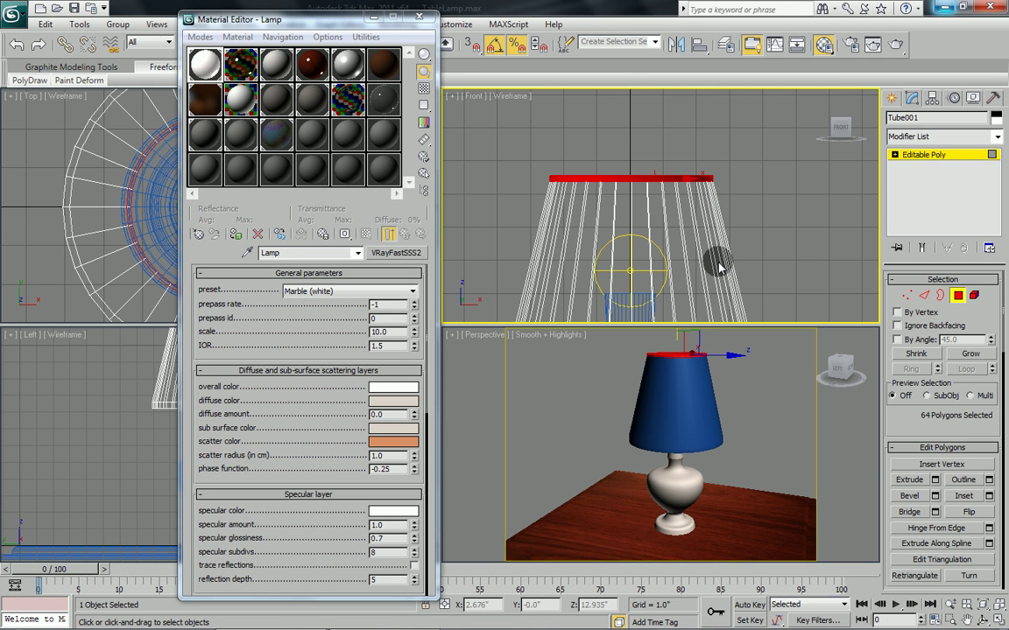
{"action": "middle_click_drag", "start_coordinate": [718, 263], "coordinate": [717, 181]}
{"action": "middle_click_drag", "start_coordinate": [509, 149], "coordinate": [457, 176]}
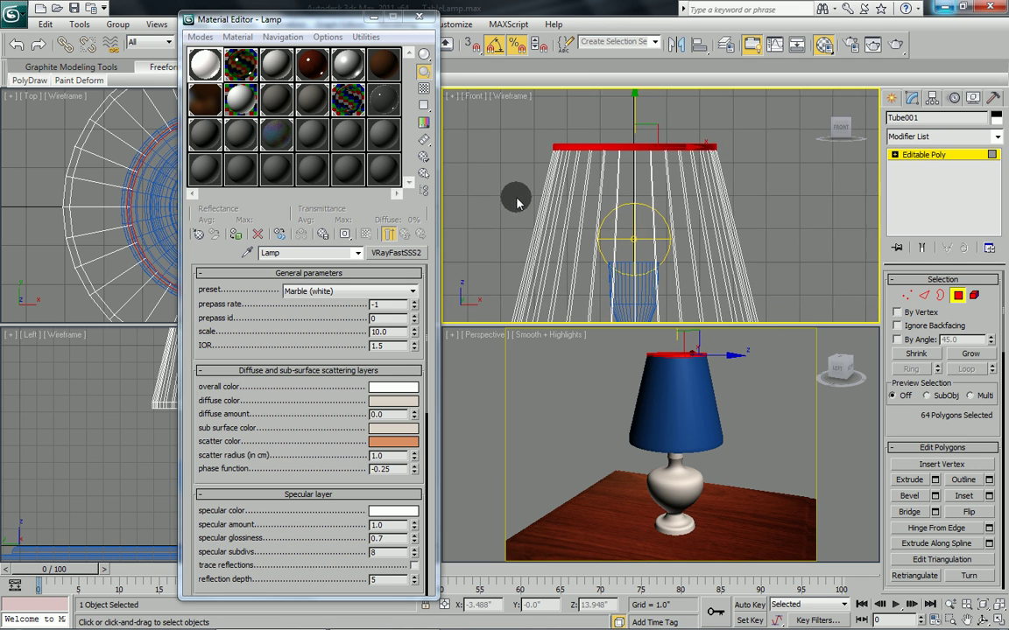
{"action": "left_click", "coordinate": [235, 66]}
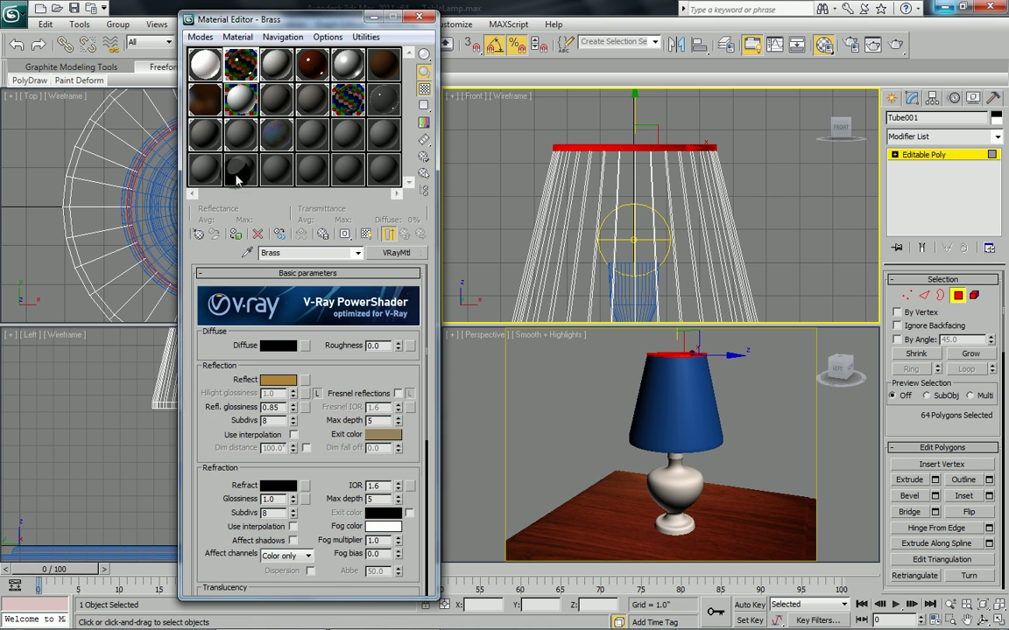
{"action": "left_click", "coordinate": [236, 234]}
Select the shade's bottom rim and fabric side polygons
{"action": "middle_click_drag", "start_coordinate": [590, 238], "coordinate": [604, 146]}
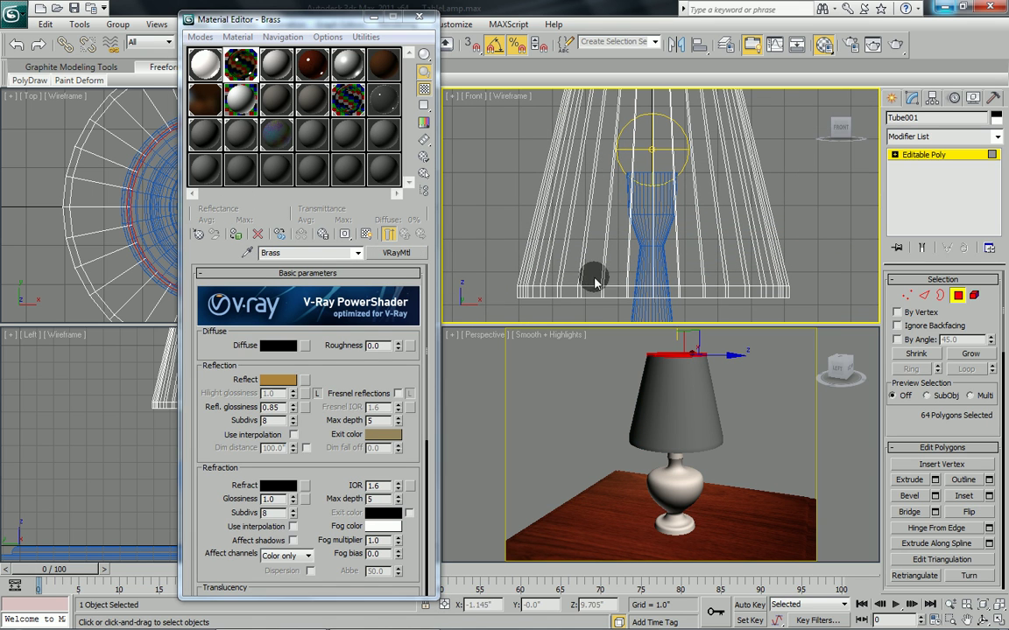
{"action": "left_click_drag", "start_coordinate": [613, 298], "coordinate": [827, 291]}
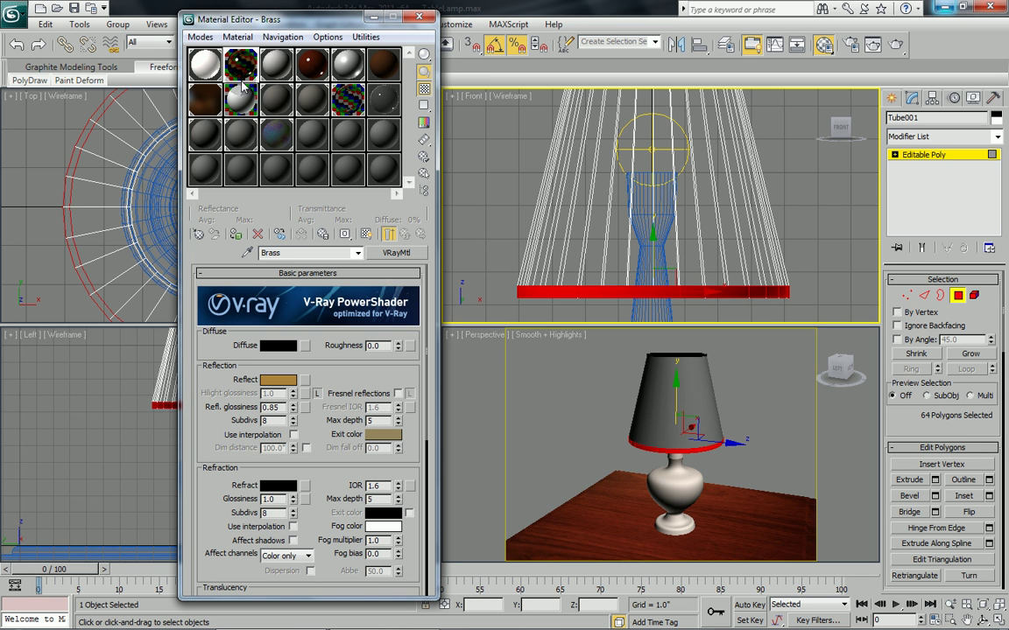
{"action": "middle_click_drag", "start_coordinate": [542, 166], "coordinate": [552, 202]}
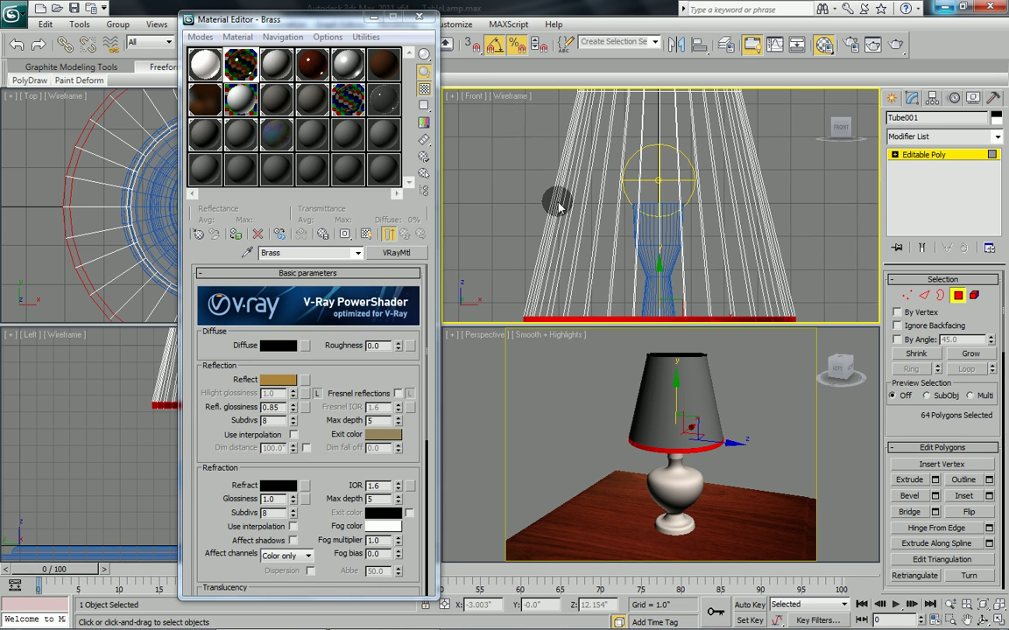
{"action": "left_click_drag", "start_coordinate": [489, 183], "coordinate": [810, 252]}
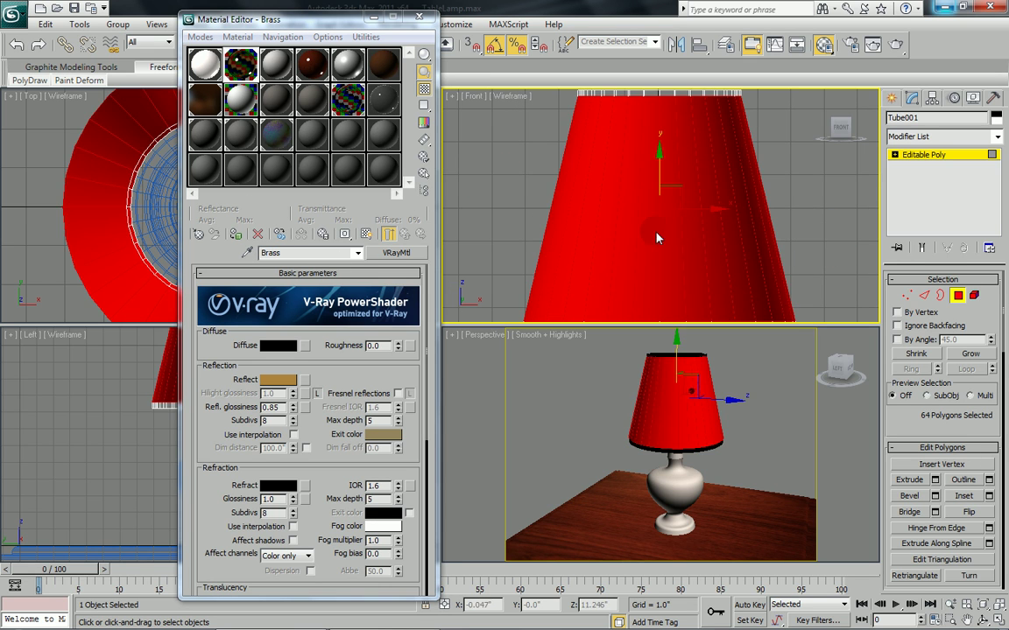
{"action": "scroll", "coordinate": [658, 229], "scroll_direction": "down", "scroll_amount": 3}
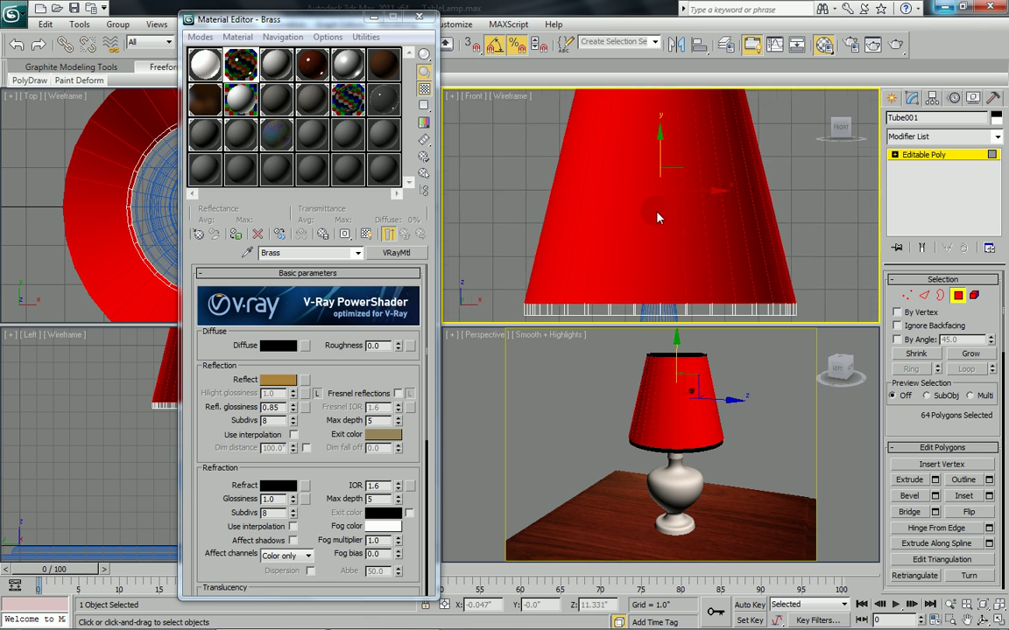
Give slot 16 a Furnishings.Fabrics.Lace.jpg diffuse bitmap and assign it to the shade's sides
{"action": "left_click", "coordinate": [311, 140]}
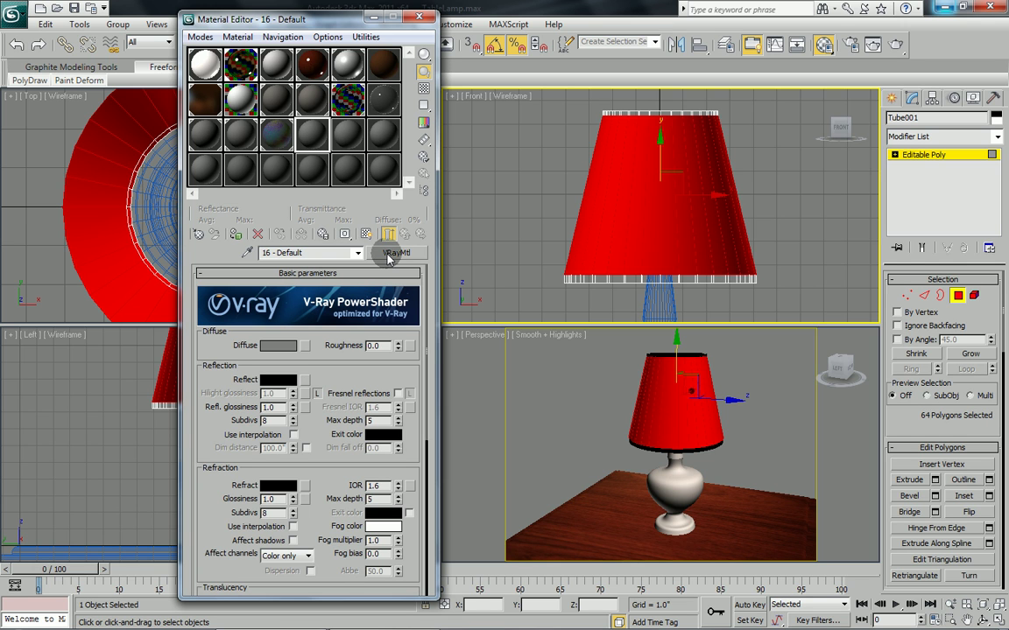
{"action": "left_click", "coordinate": [305, 346]}
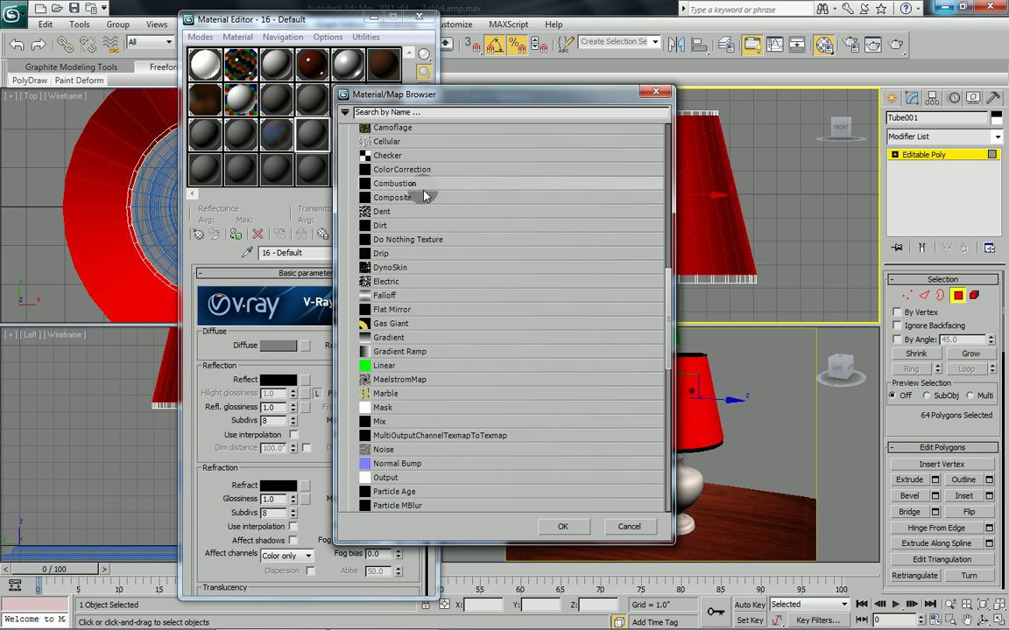
{"action": "scroll", "coordinate": [423, 197], "scroll_direction": "up", "scroll_amount": 3}
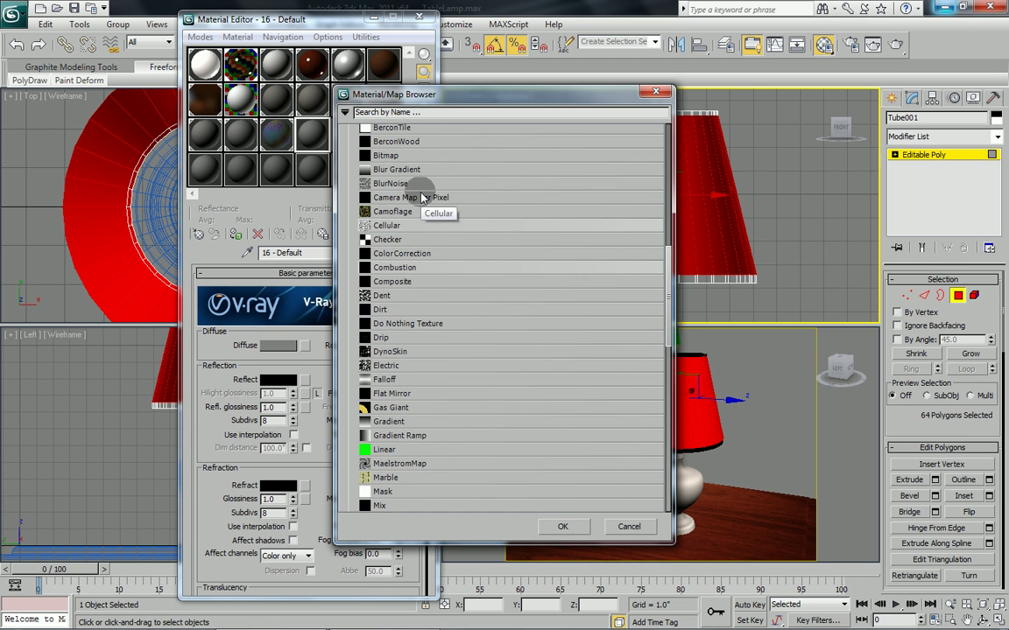
{"action": "double_click", "coordinate": [376, 154]}
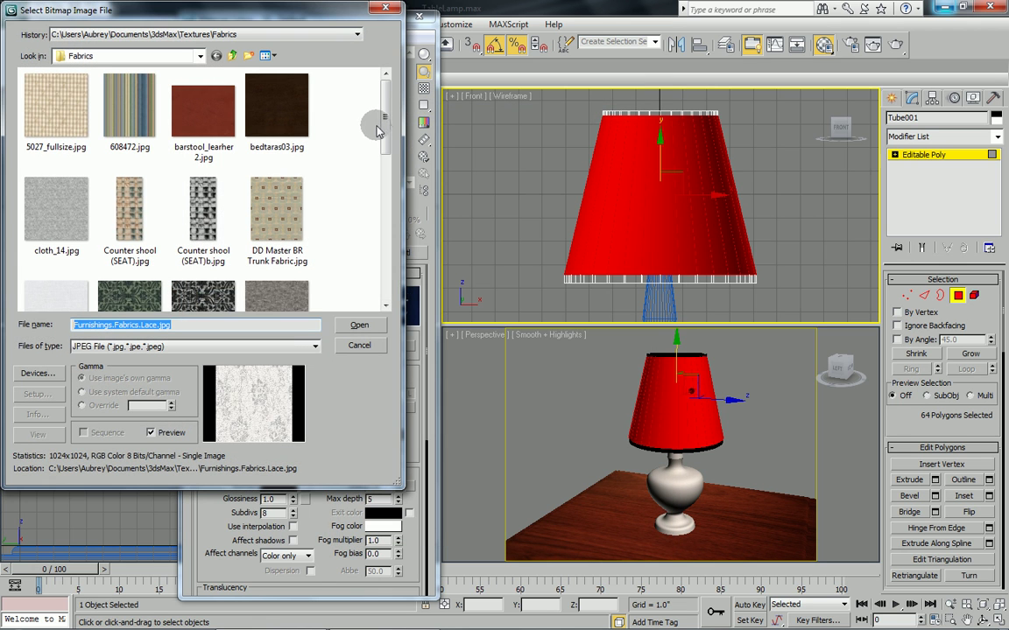
{"action": "left_click_drag", "start_coordinate": [379, 127], "coordinate": [387, 188]}
{"action": "left_click", "coordinate": [214, 215]}
{"action": "left_click", "coordinate": [356, 324]}
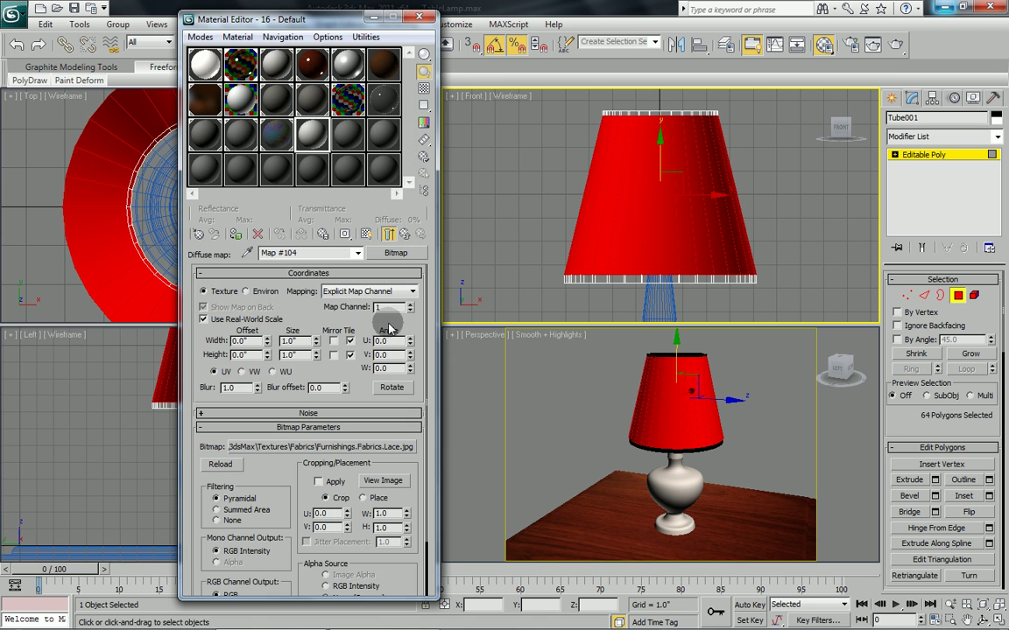
{"action": "left_click", "coordinate": [365, 234]}
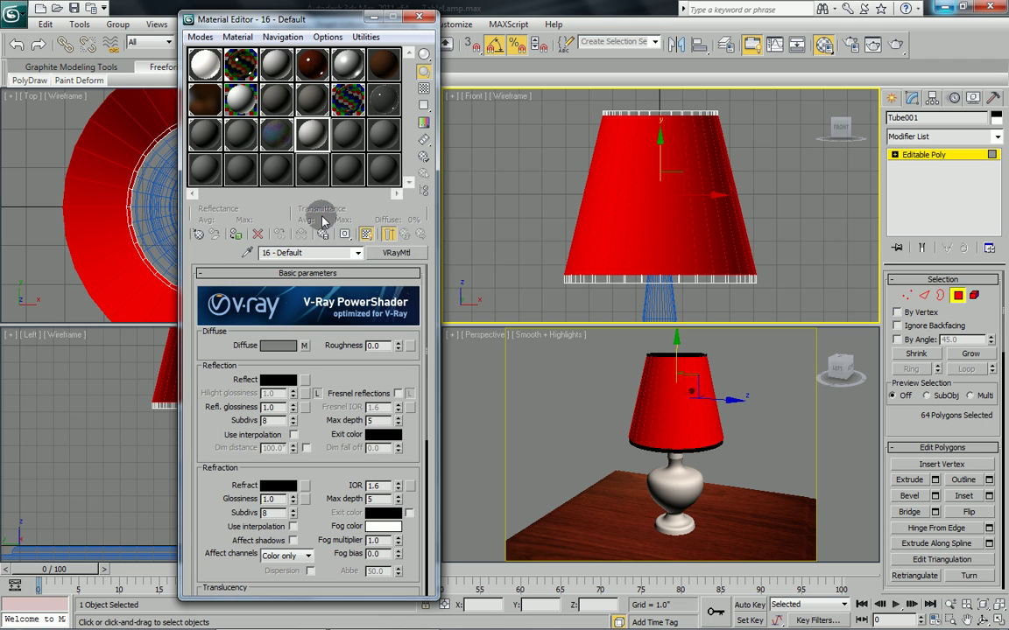
{"action": "left_click", "coordinate": [235, 235]}
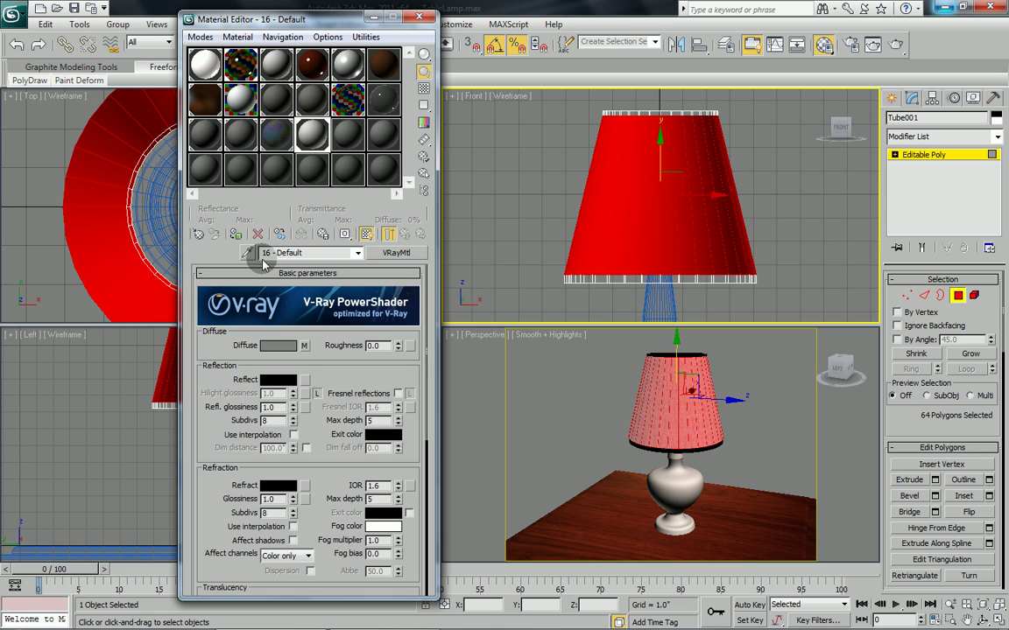
{"action": "left_click", "coordinate": [421, 18]}
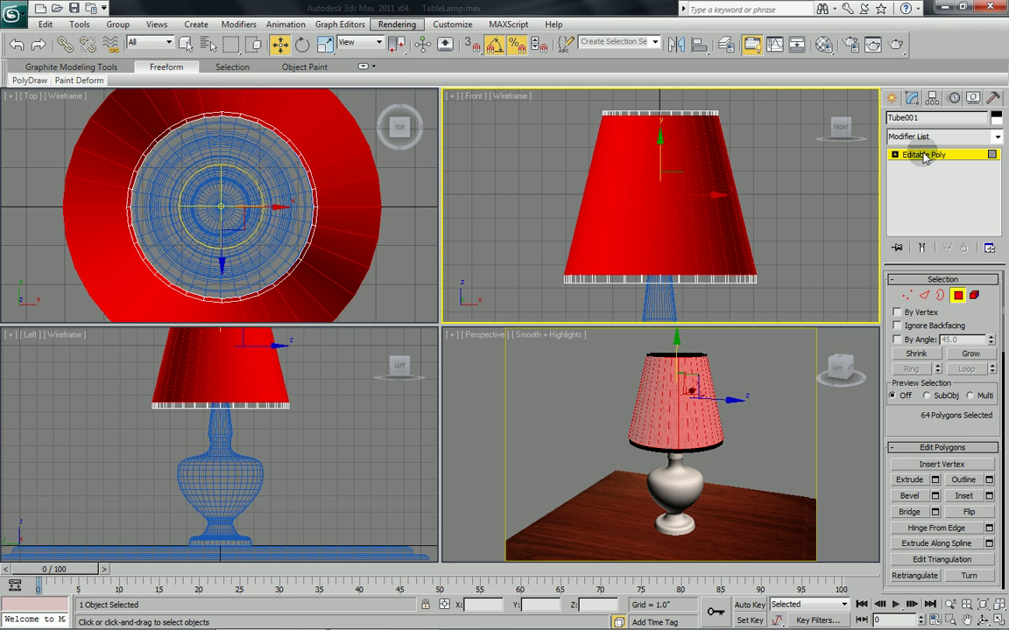
Switch the Perspective view to Camera001, render the lamp scene, and close the render
{"action": "left_click", "coordinate": [924, 156]}
{"action": "right_click", "coordinate": [610, 388]}
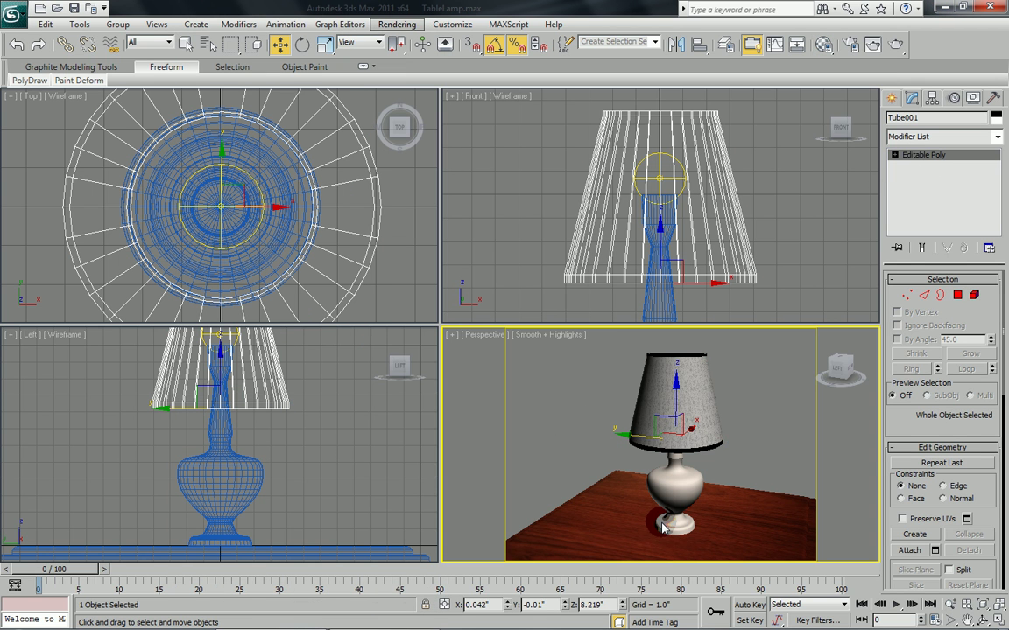
{"action": "key", "text": "c"}
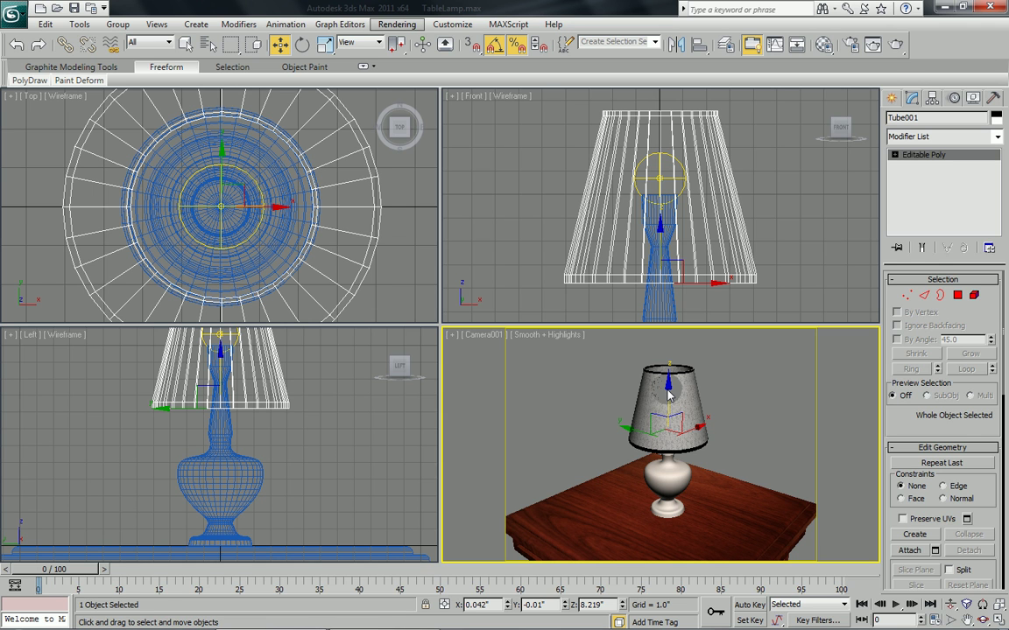
{"action": "key", "text": "shift+q"}
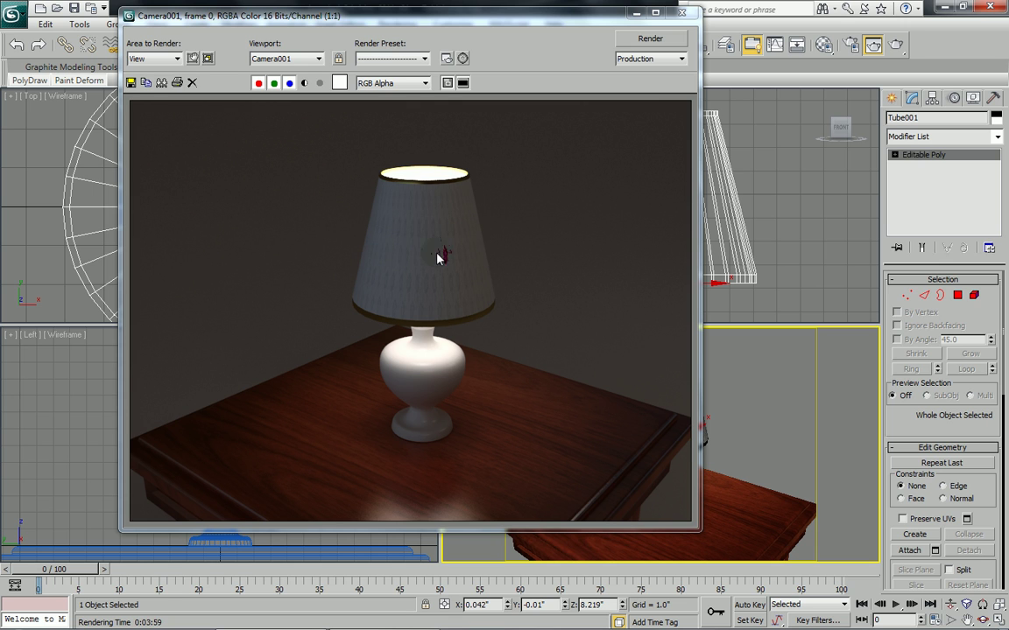
{"action": "left_click", "coordinate": [459, 256]}
{"action": "left_click", "coordinate": [688, 12]}
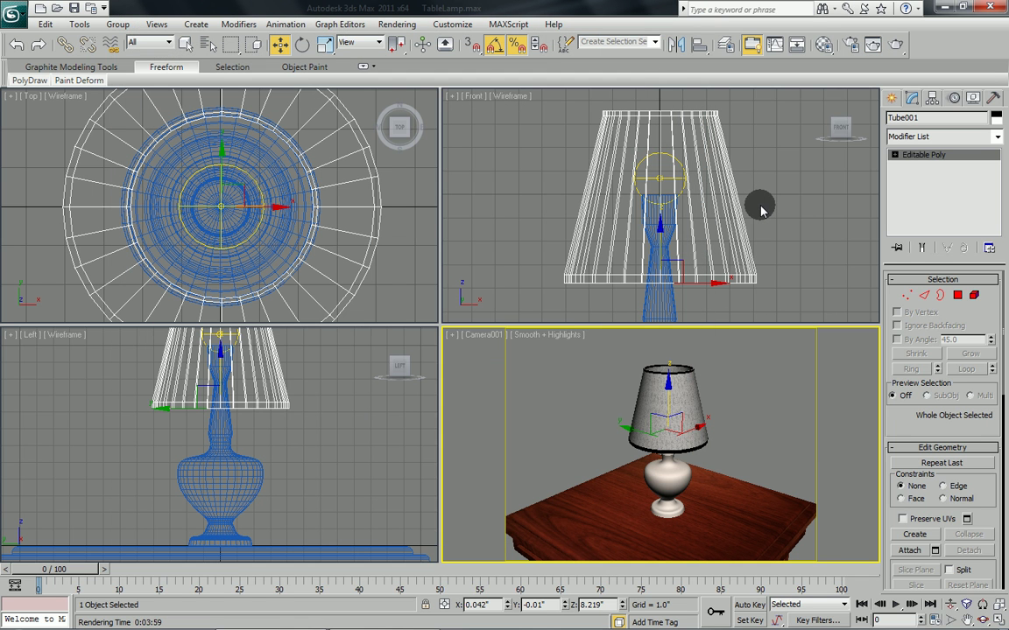
Change material slot 17's type to VRay2SidedMtl
{"action": "middle_click", "coordinate": [764, 209]}
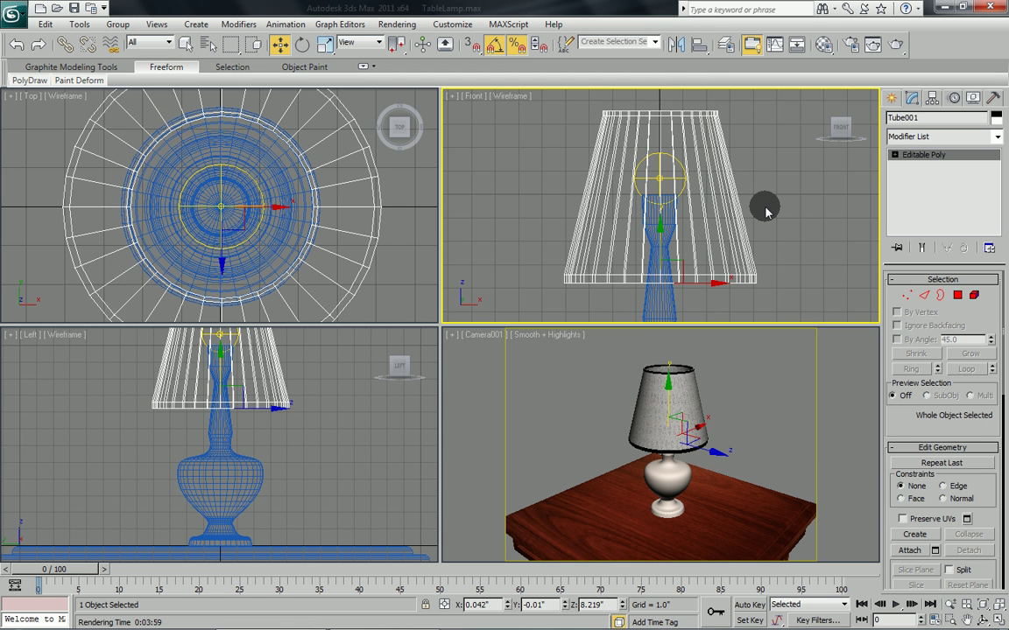
{"action": "key", "text": "m"}
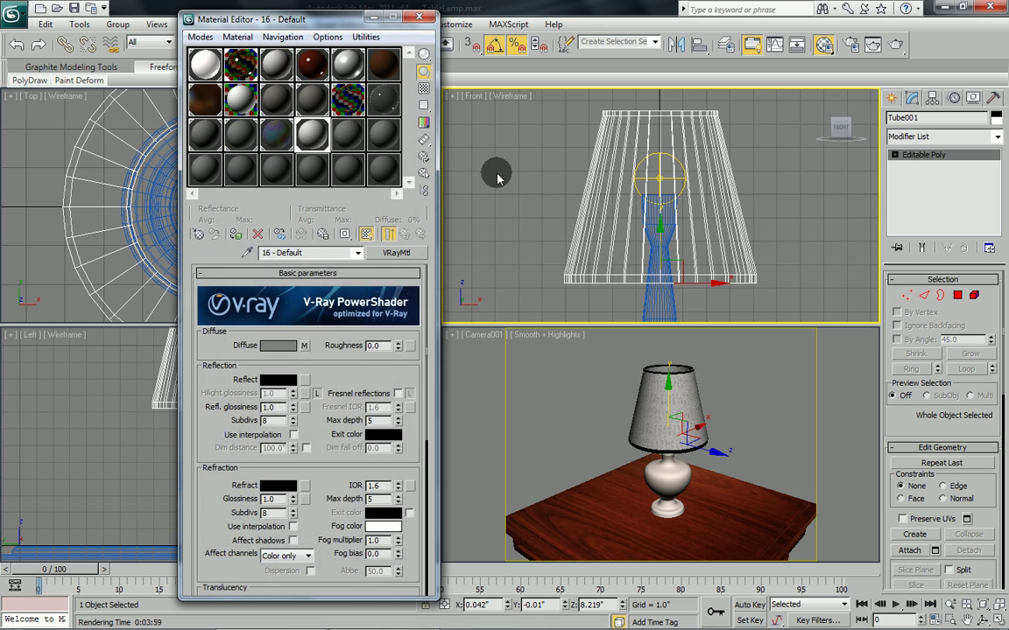
{"action": "left_click", "coordinate": [347, 134]}
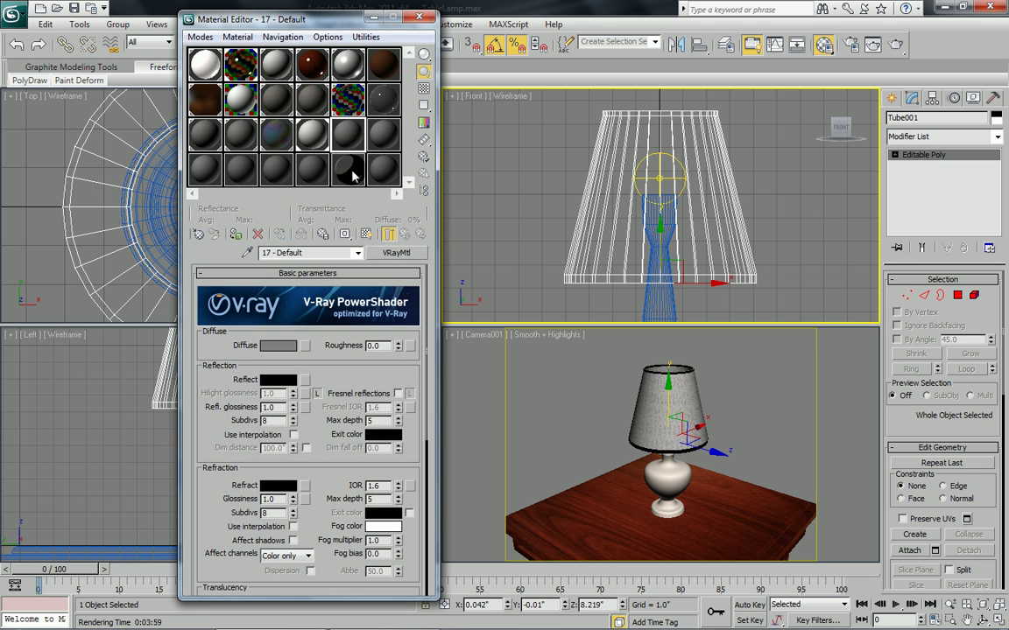
{"action": "left_click", "coordinate": [391, 254]}
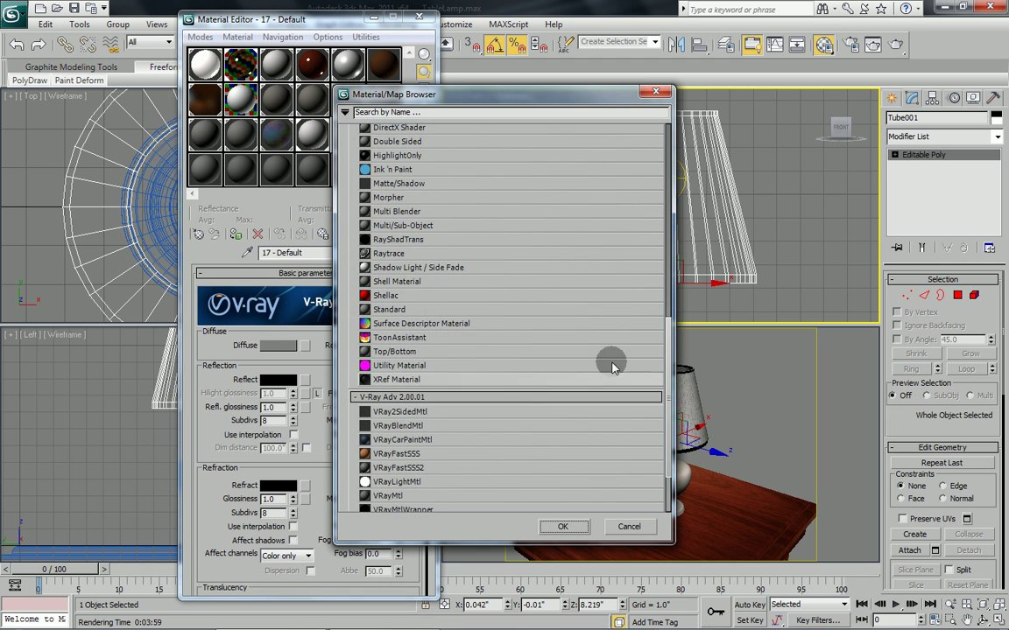
{"action": "left_click_drag", "start_coordinate": [666, 338], "coordinate": [665, 371]}
{"action": "double_click", "coordinate": [412, 336]}
{"action": "left_click", "coordinate": [271, 343]}
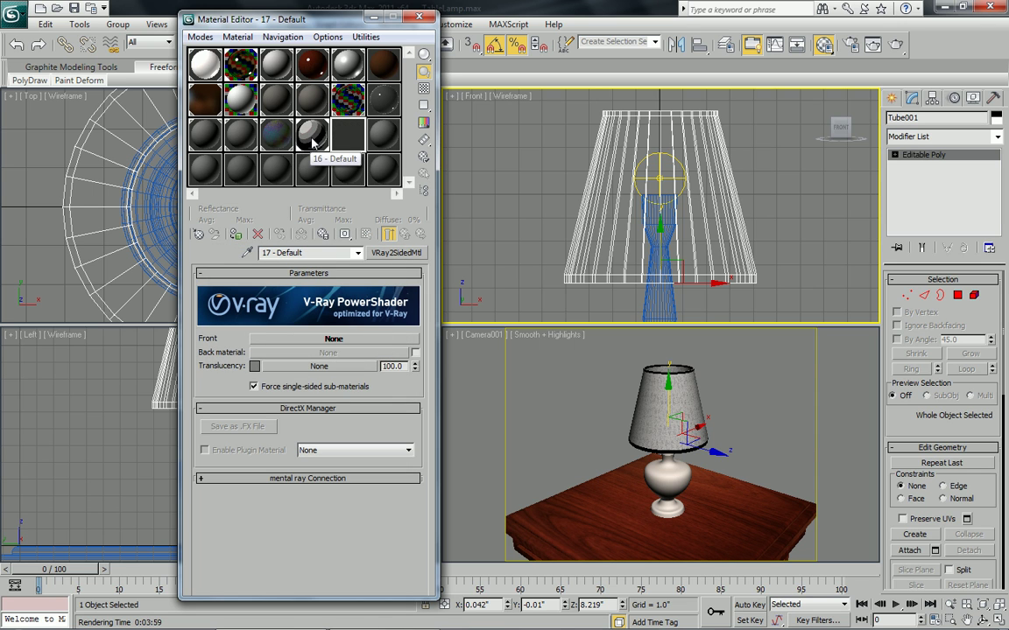
Drop the lace material 16 onto slot 17's Front slot as an instance
{"action": "left_click", "coordinate": [312, 138]}
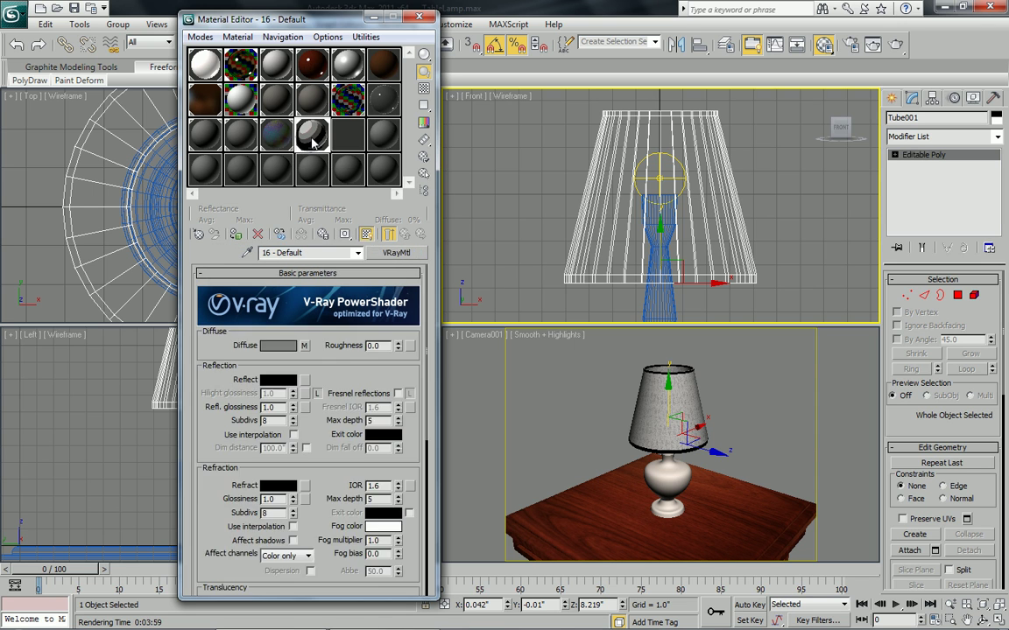
{"action": "left_click", "coordinate": [344, 136]}
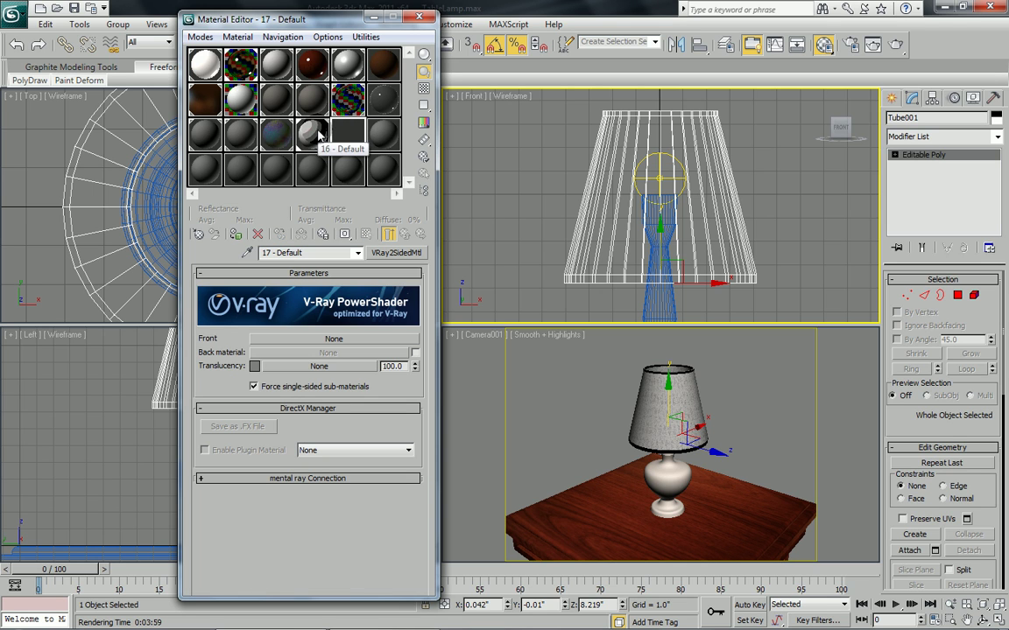
{"action": "mouse_move", "coordinate": [315, 142]}
{"action": "left_mouse_down"}
{"action": "mouse_move", "coordinate": [333, 171]}
{"action": "mouse_move", "coordinate": [329, 342]}
{"action": "left_mouse_up"}
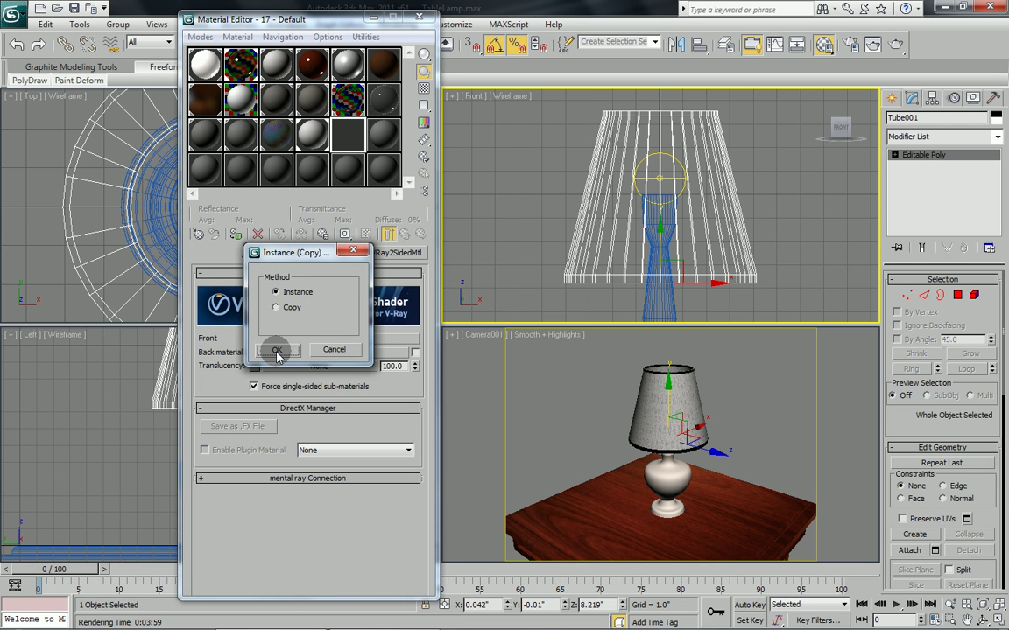
{"action": "left_click", "coordinate": [277, 351]}
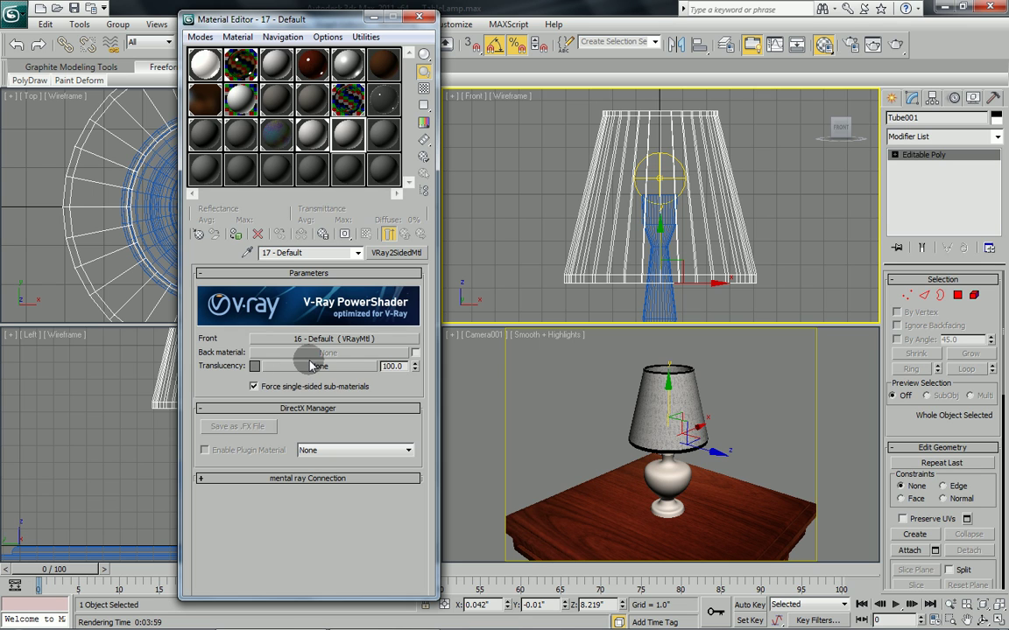
Set the two-sided material's Translucency colour to mid grey
{"action": "left_click", "coordinate": [254, 367]}
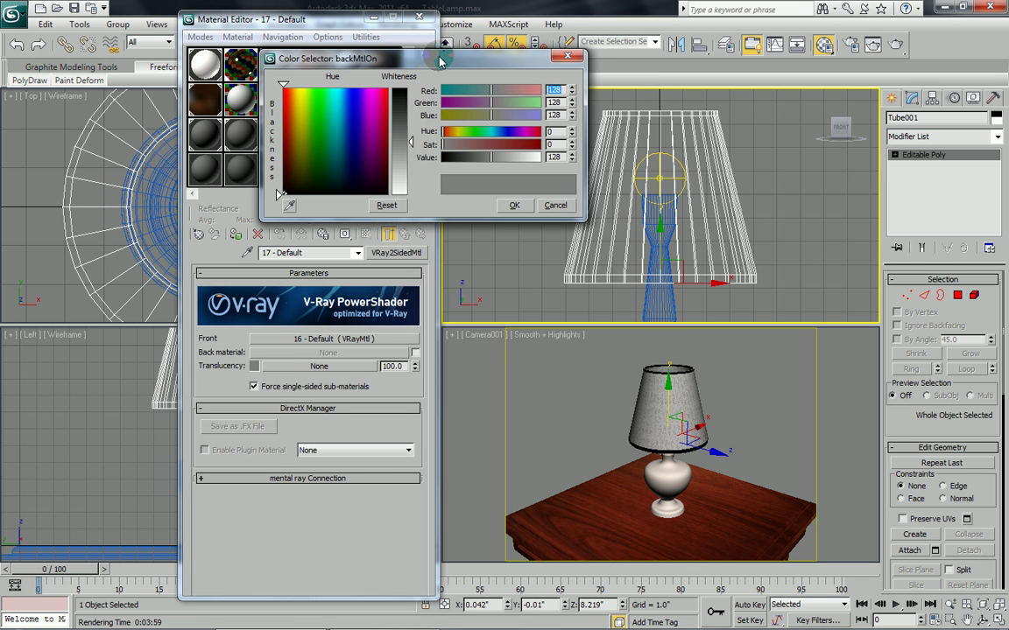
{"action": "left_click_drag", "start_coordinate": [438, 61], "coordinate": [493, 97]}
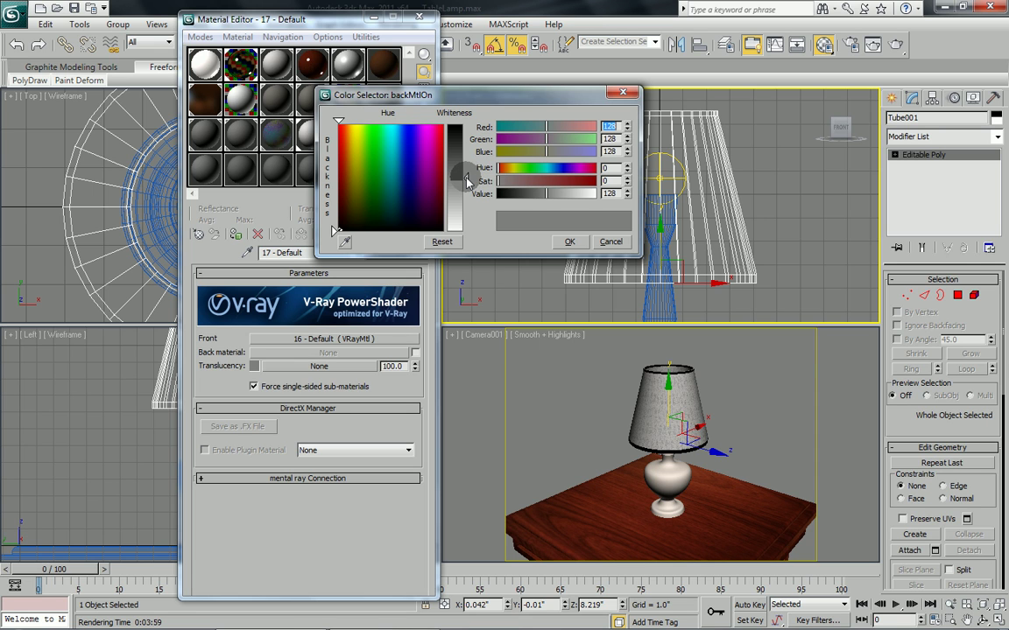
{"action": "left_click_drag", "start_coordinate": [467, 180], "coordinate": [465, 147]}
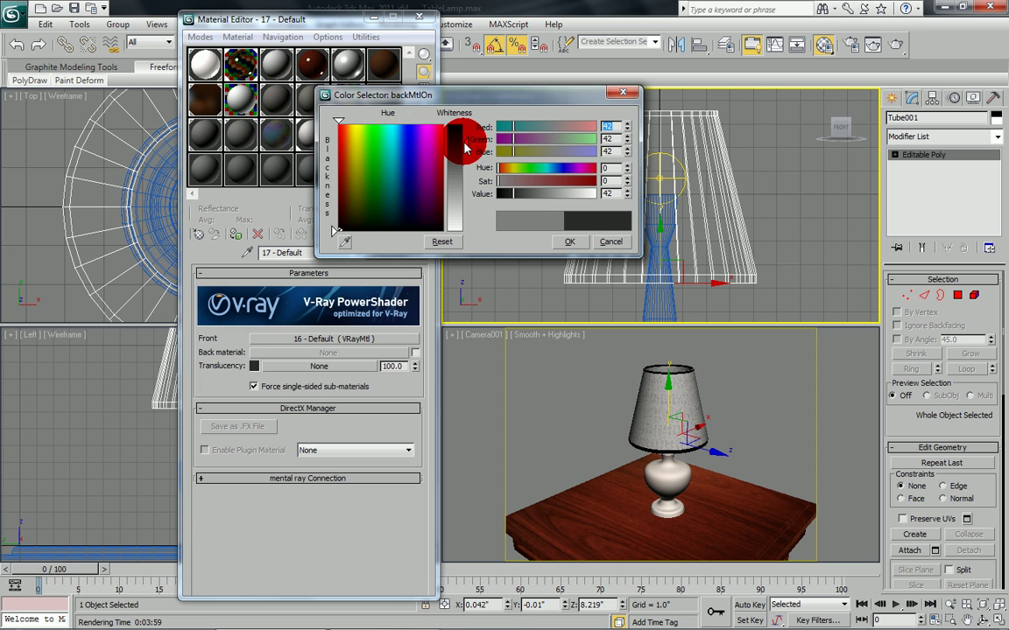
{"action": "left_click_drag", "start_coordinate": [465, 149], "coordinate": [461, 235]}
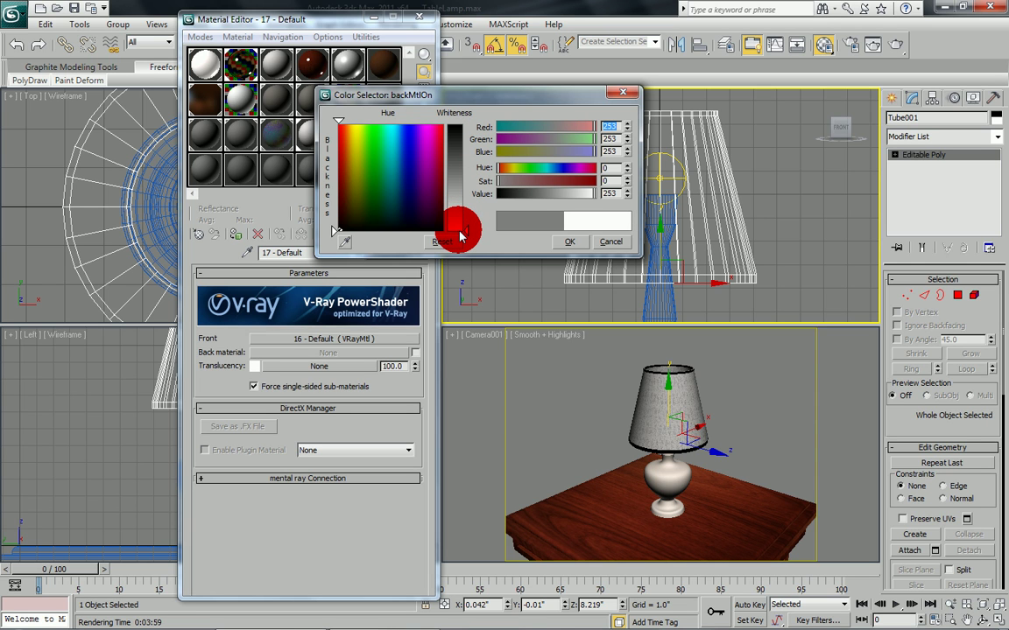
{"action": "left_click_drag", "start_coordinate": [461, 235], "coordinate": [461, 194]}
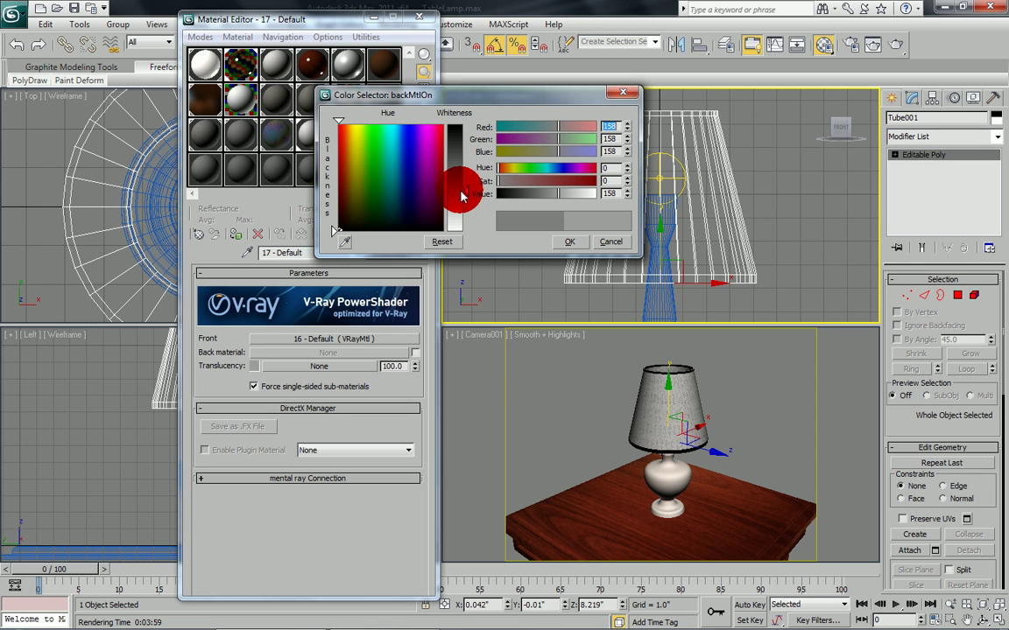
{"action": "left_click_drag", "start_coordinate": [462, 194], "coordinate": [454, 201]}
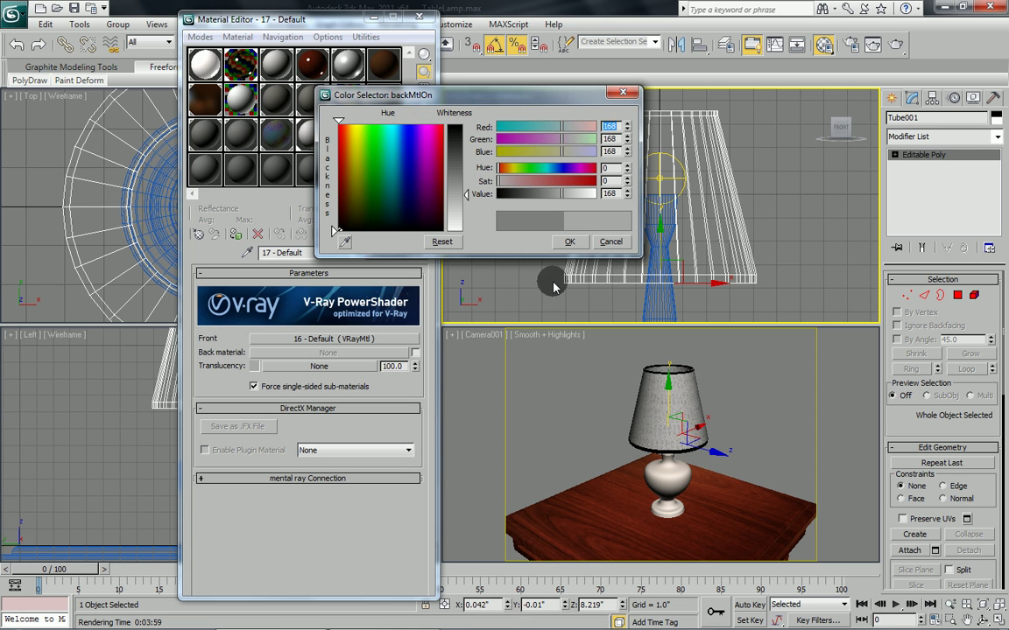
{"action": "left_click", "coordinate": [565, 242]}
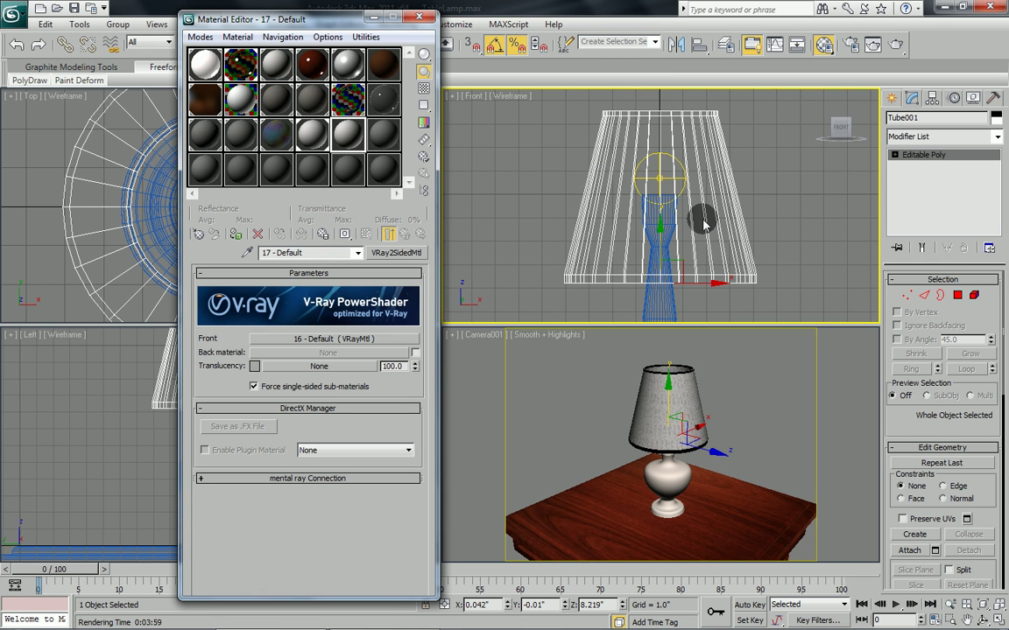
Assign material 17 to the lampshade's polygons, then close the Material Editor and leave sub-object mode
{"action": "key", "text": "4"}
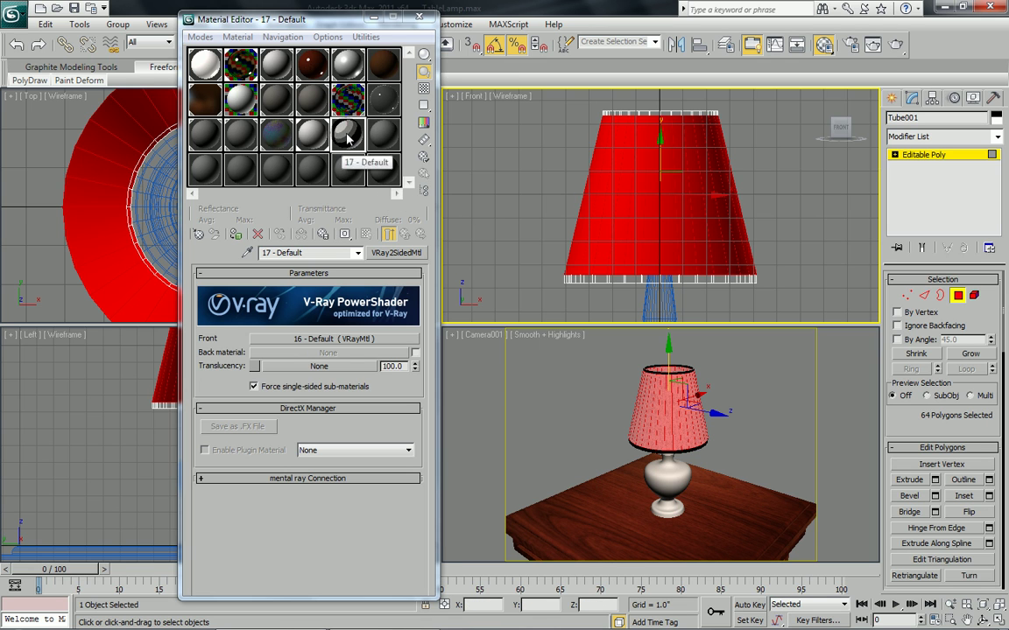
{"action": "left_click", "coordinate": [235, 234]}
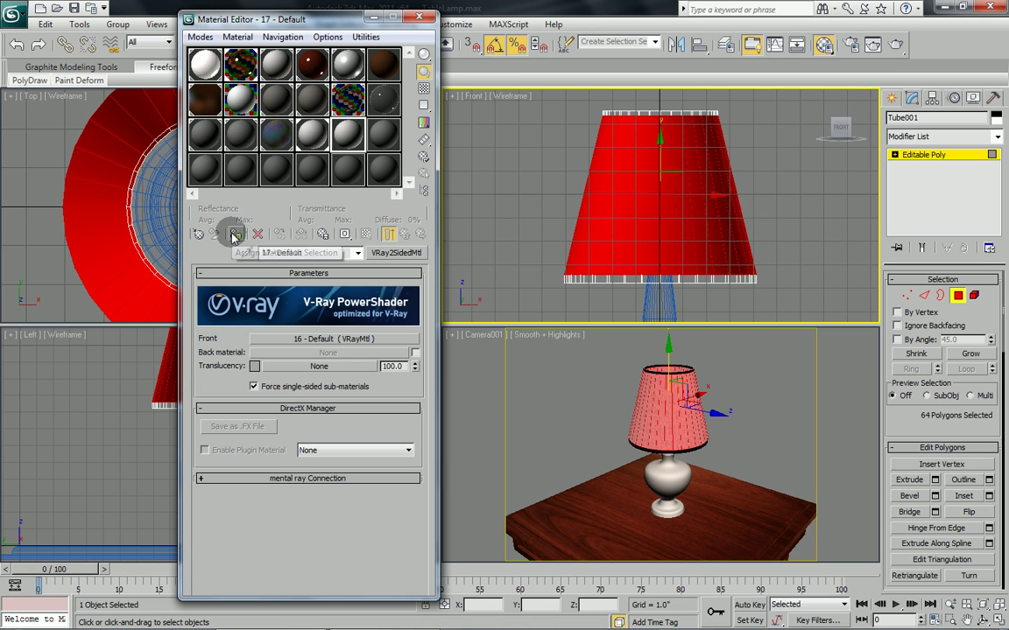
{"action": "left_click", "coordinate": [419, 19]}
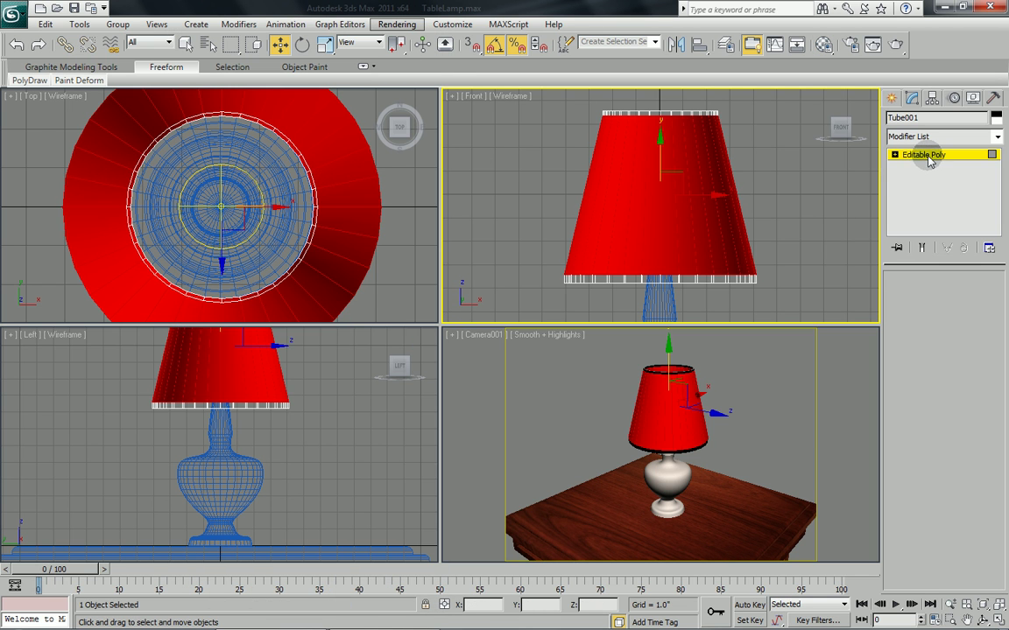
{"action": "left_click", "coordinate": [902, 155]}
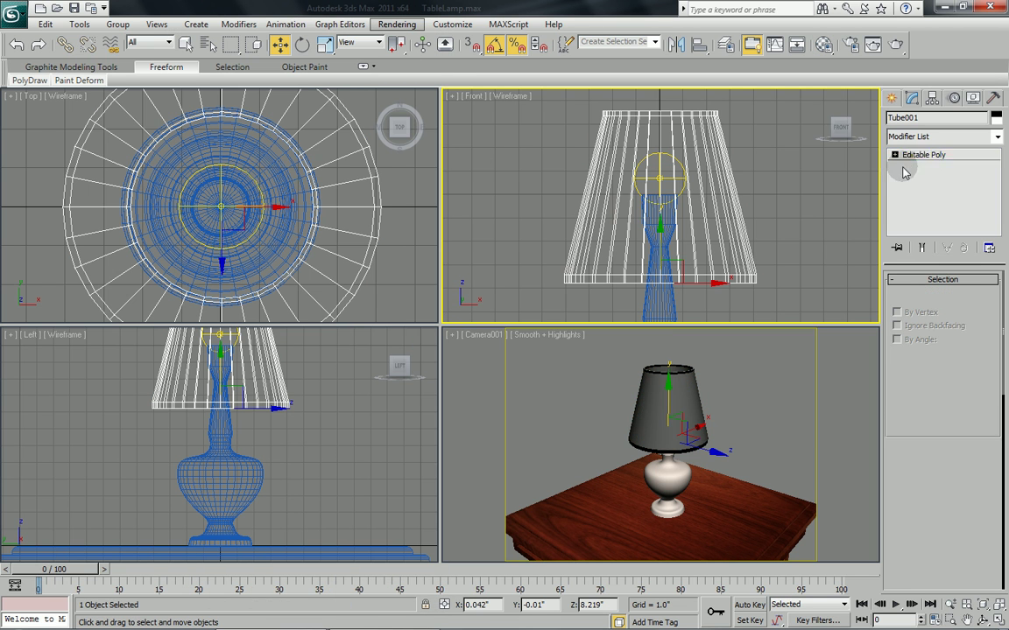
Clone the earlier Camera001 render, re-render with the two-sided shade, and move the copy aside
{"action": "left_click", "coordinate": [874, 43]}
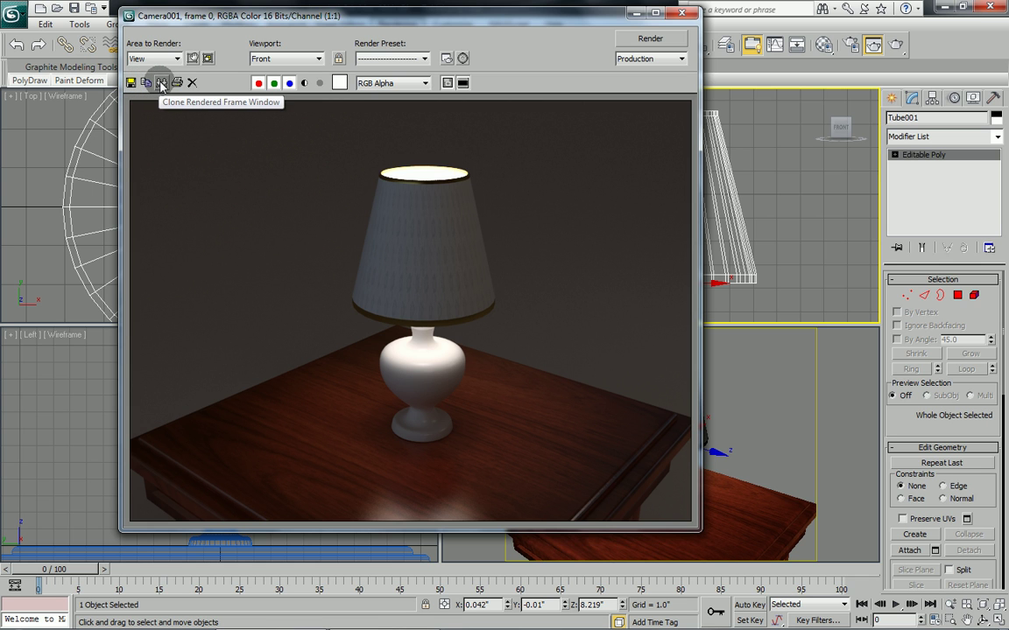
{"action": "left_click", "coordinate": [161, 83]}
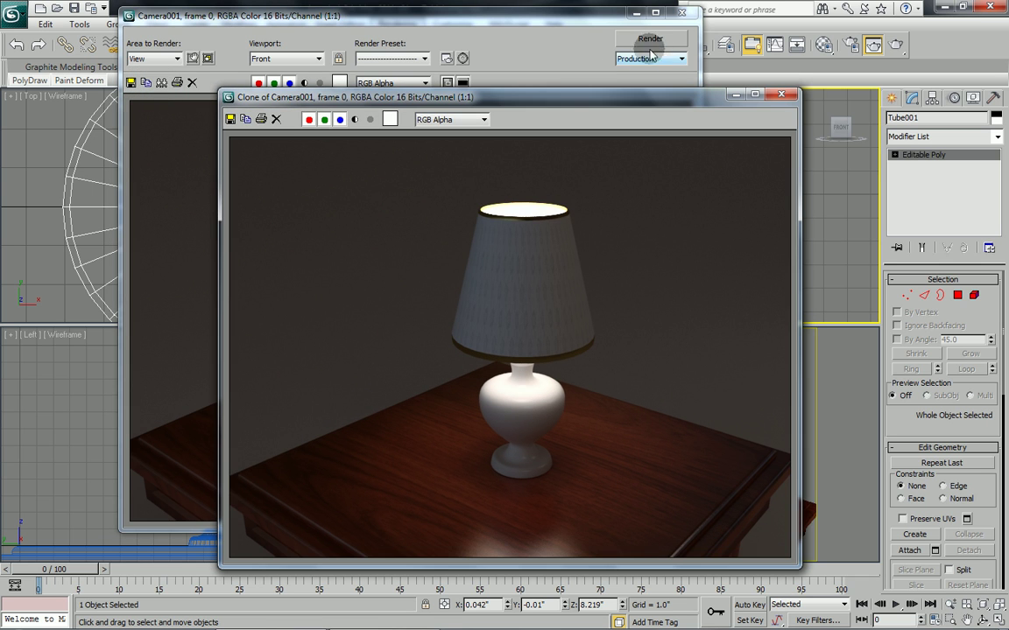
{"action": "left_click", "coordinate": [682, 15]}
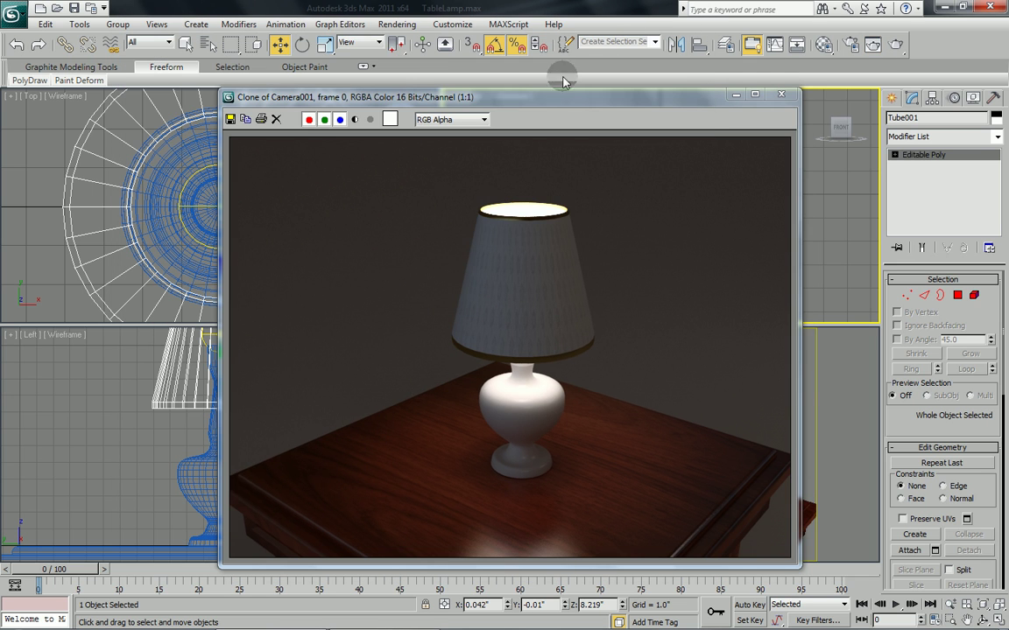
{"action": "left_click", "coordinate": [434, 209]}
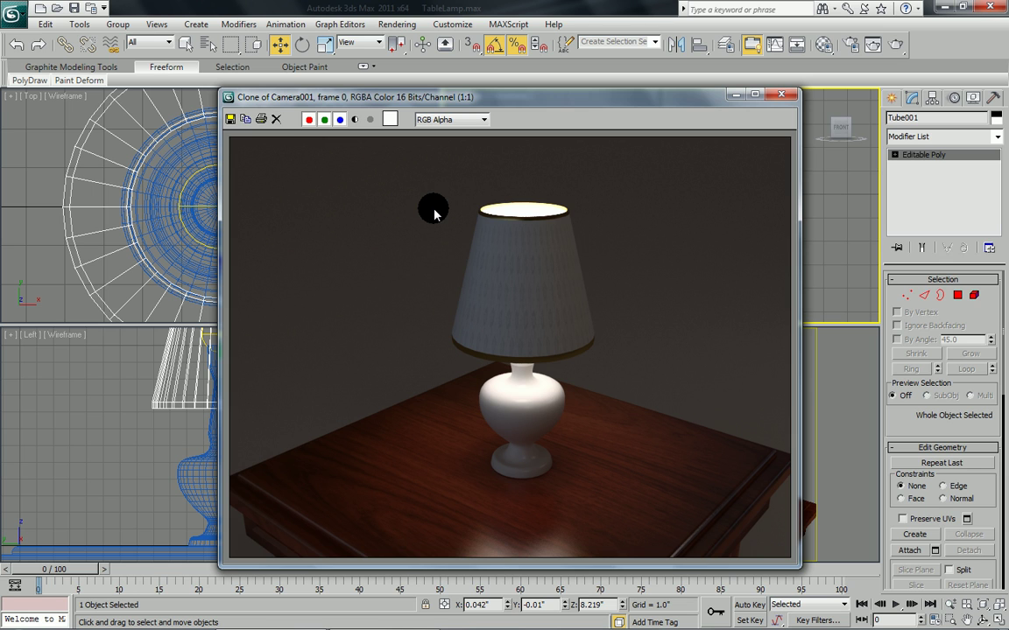
{"action": "left_click_drag", "start_coordinate": [450, 98], "coordinate": [435, 85]}
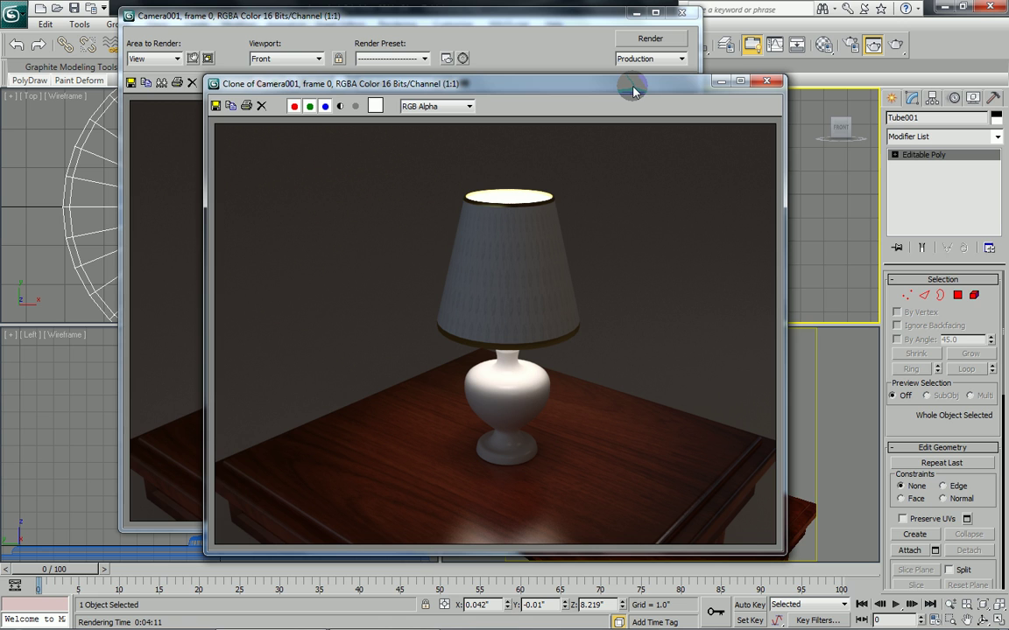
Bring the new Camera001 render with the glowing white lampshade in front of the earlier copy
{"action": "left_click", "coordinate": [560, 24]}
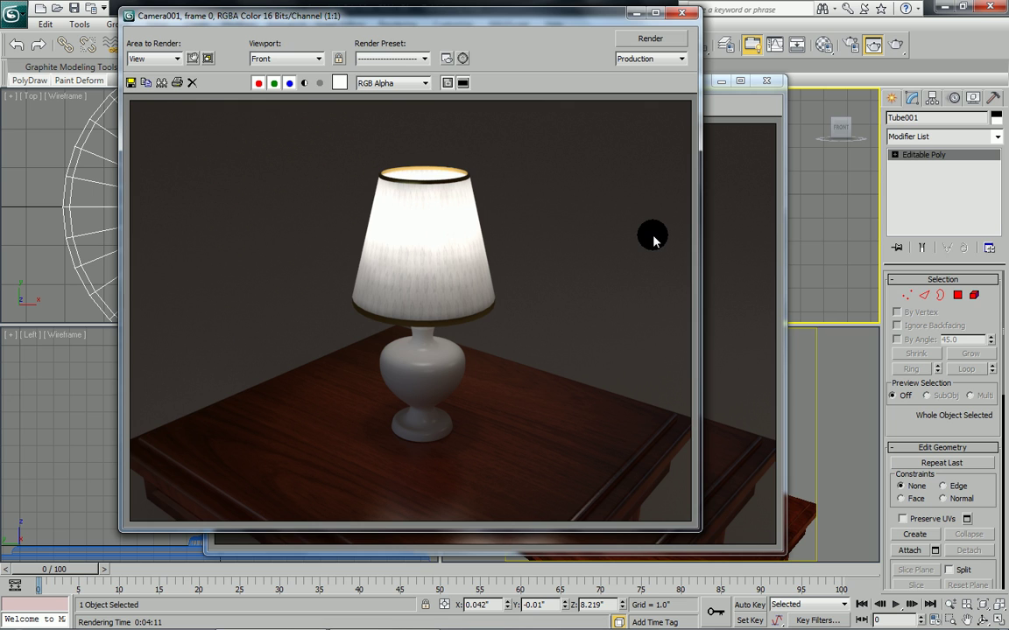